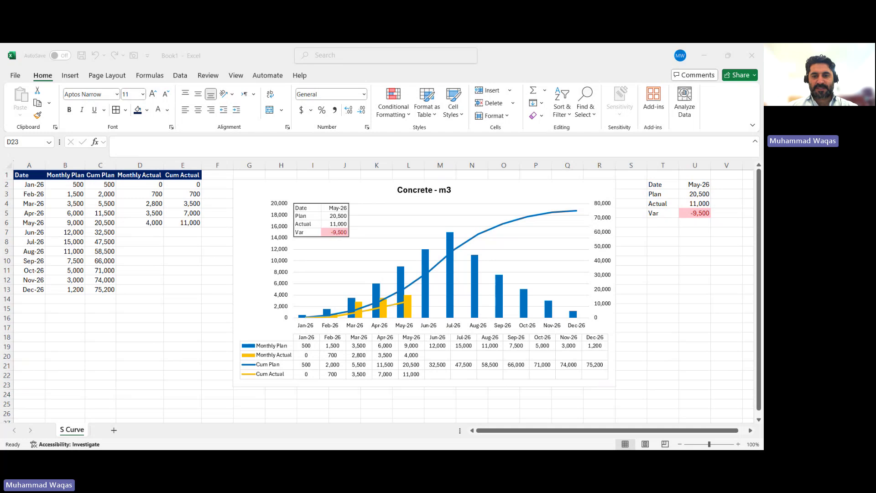
Step: Add a new worksheet to the workbook and name it "S Curve 1"
{"action": "key", "text": "alt+Tab"}
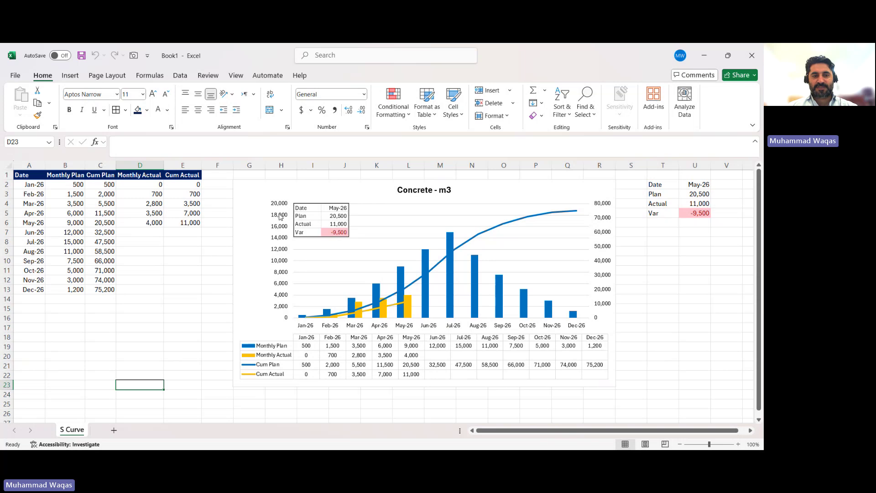
{"action": "left_click", "coordinate": [115, 430]}
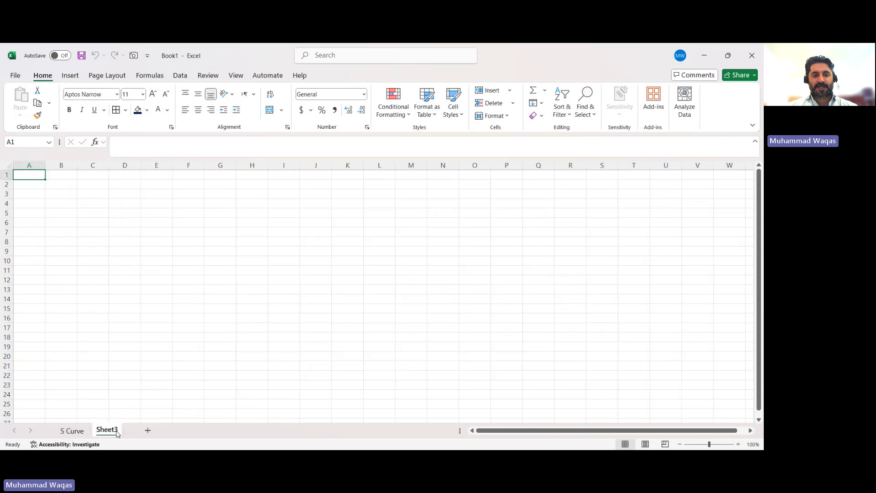
{"action": "double_click", "coordinate": [116, 432]}
{"action": "type", "text": "S"}
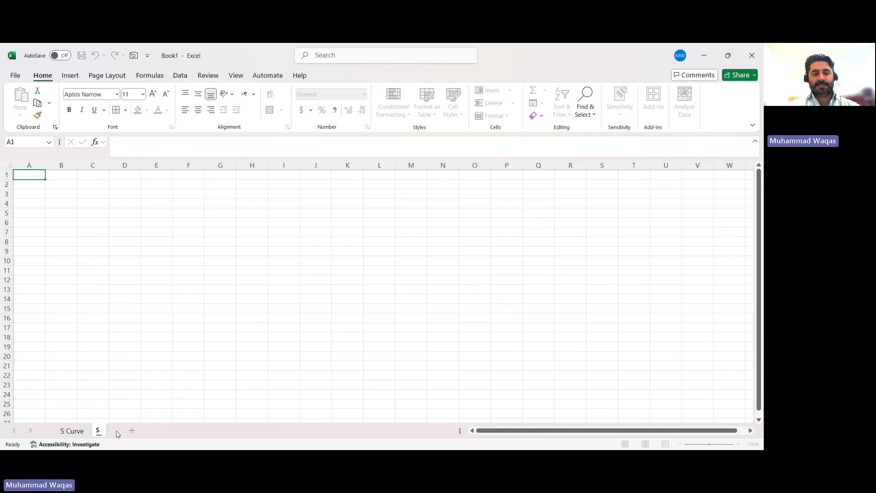
{"action": "type", "text": " Curve 1"}
{"action": "key", "text": "Return"}
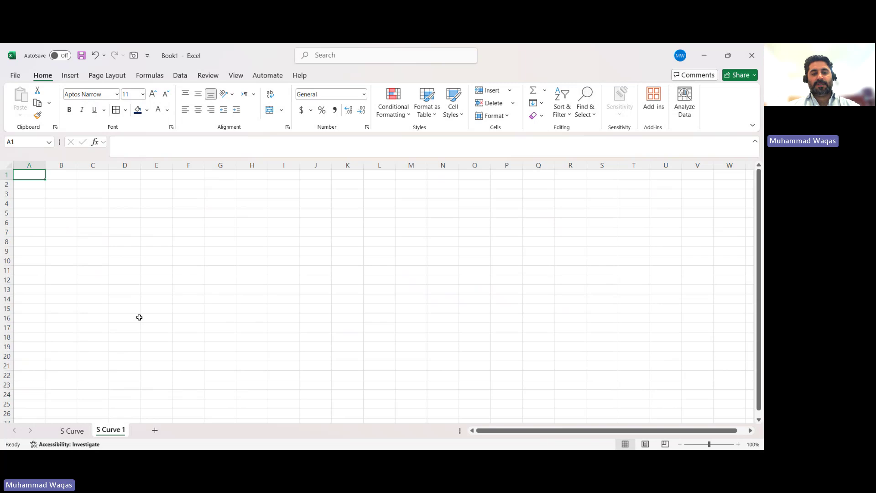
Step: Enter the headers "Date" in A1 and "Monthly Plan" in B1
{"action": "type", "text": "DAte"}
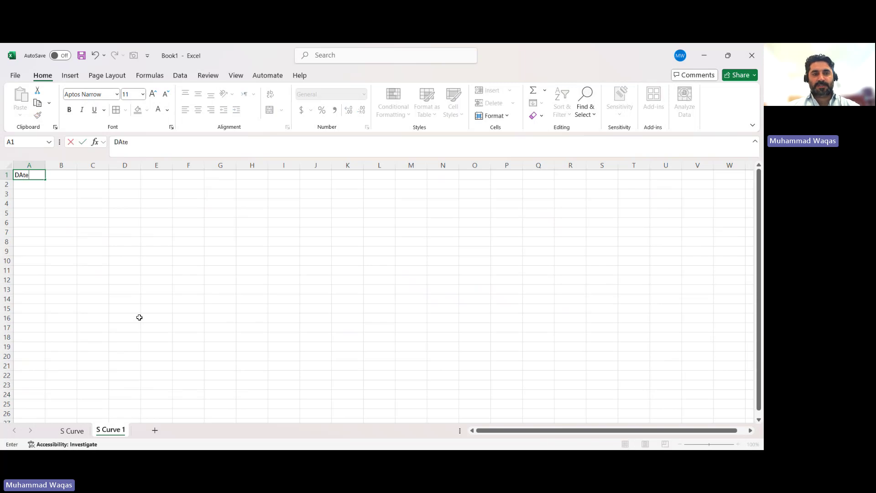
{"action": "key", "text": "Tab"}
{"action": "type", "text": "Mont"}
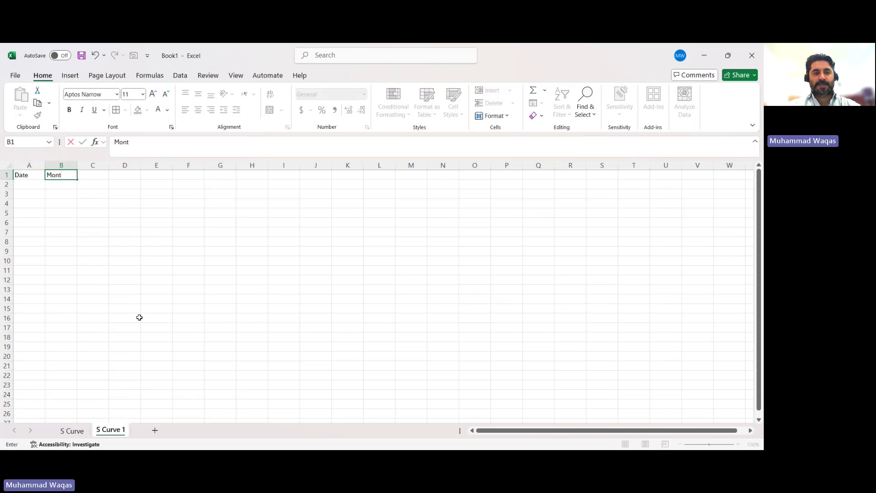
{"action": "type", "text": "hly Plan"}
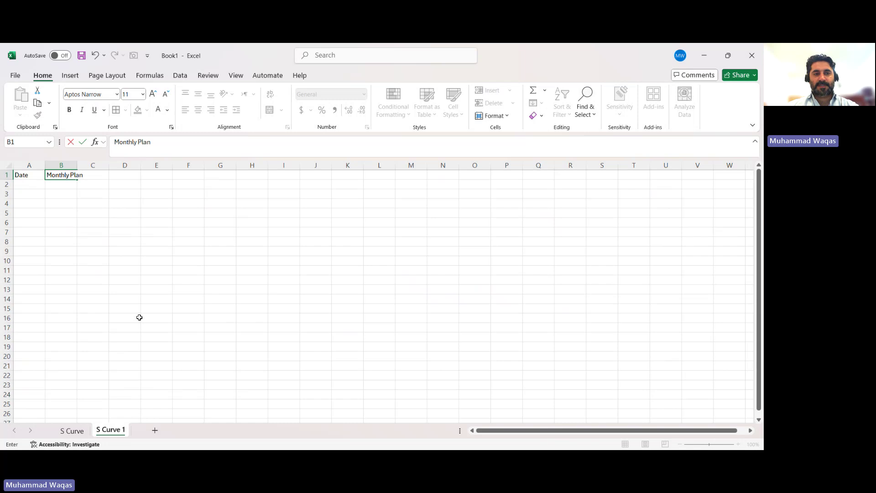
{"action": "key", "text": "Tab"}
{"action": "type", "text": "Monthly"}
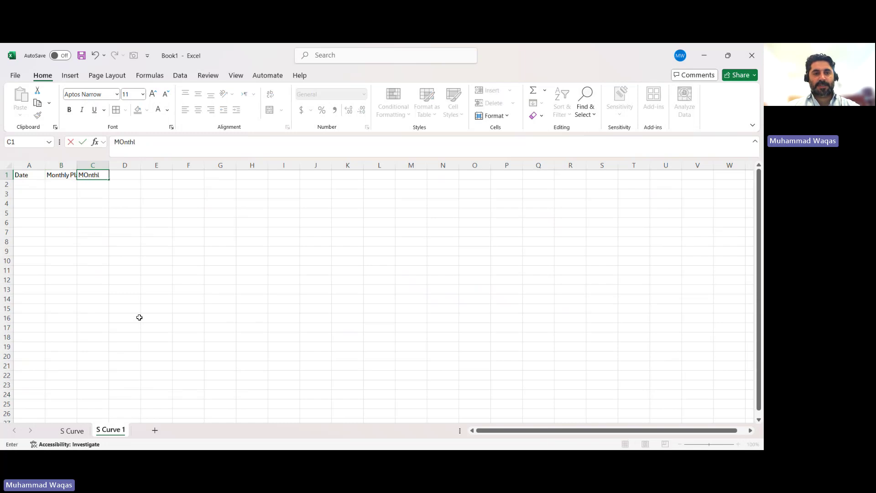
{"action": "type", "text": " Atua"}
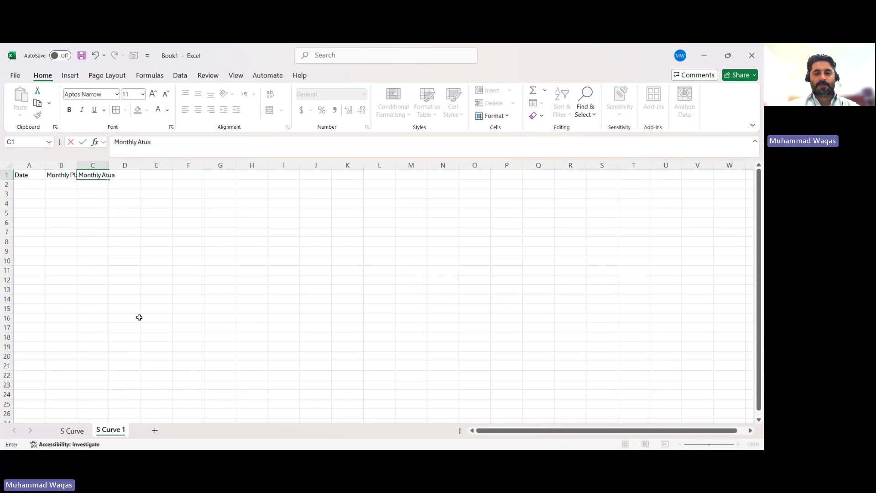
{"action": "key", "text": "BackSpace"}
{"action": "key", "text": "BackSpace"}
{"action": "key", "text": "BackSpace"}
{"action": "key", "text": "BackSpace"}
{"action": "key", "text": "BackSpace"}
{"action": "key", "text": "BackSpace"}
{"action": "key", "text": "BackSpace"}
{"action": "key", "text": "BackSpace"}
{"action": "key", "text": "BackSpace"}
{"action": "key", "text": "BackSpace"}
{"action": "key", "text": "BackSpace"}
{"action": "key", "text": "BackSpace"}
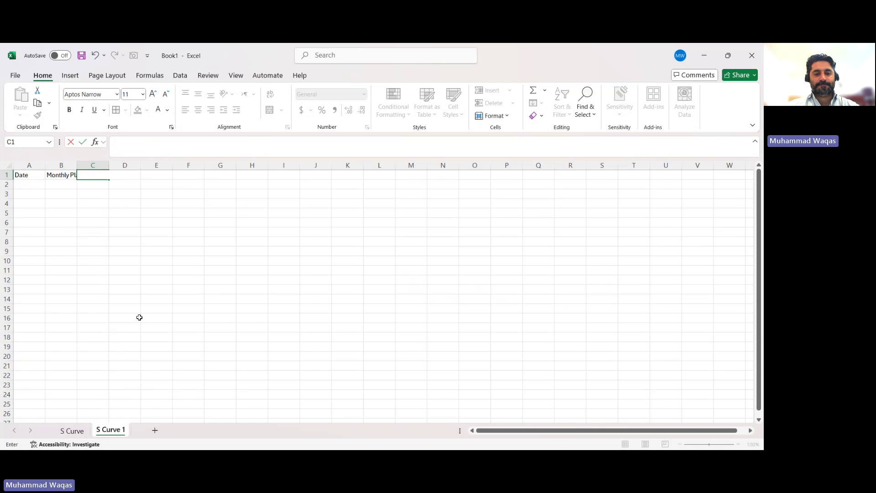
Step: Enter the headers "Cum Plan", "Monthly Actual" and "Cum Actual" in C1, D1 and E1
{"action": "type", "text": "Cum Plan"}
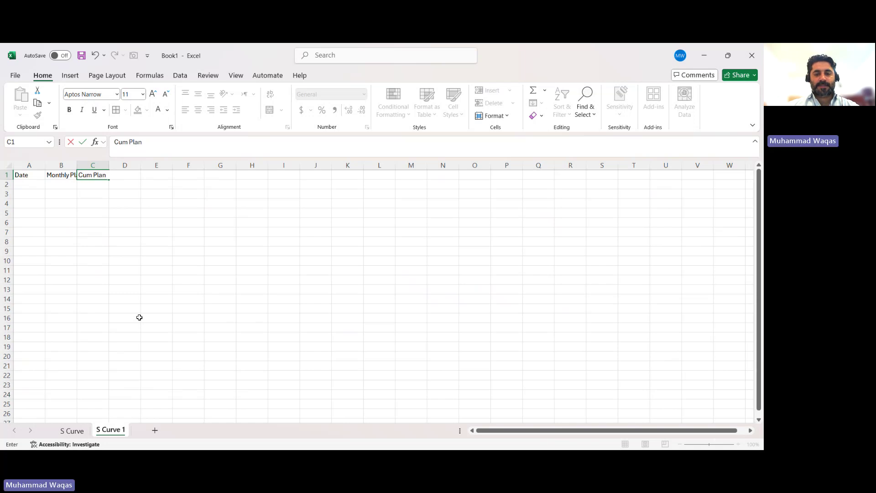
{"action": "key", "text": "Tab"}
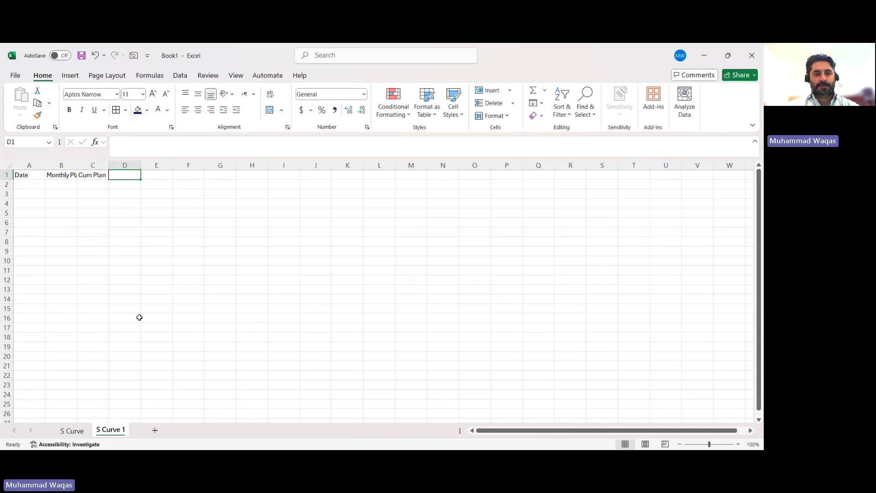
{"action": "type", "text": "Monthly a"}
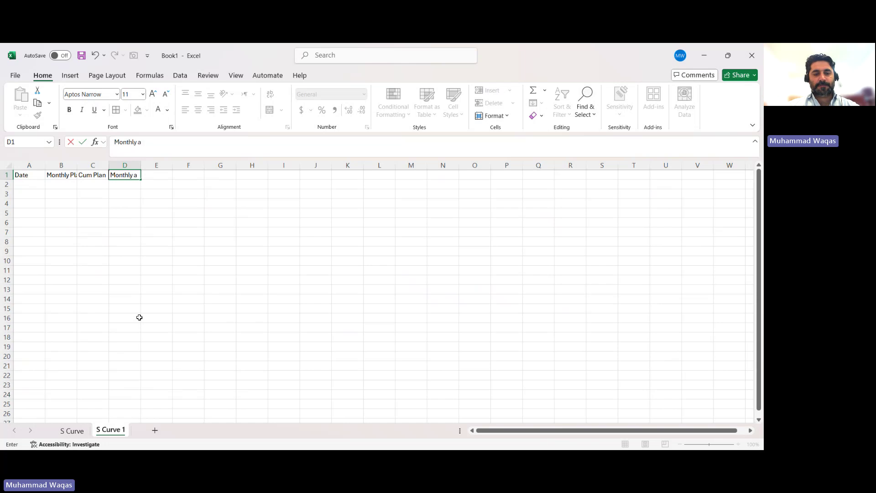
{"action": "key", "text": "BackSpace"}
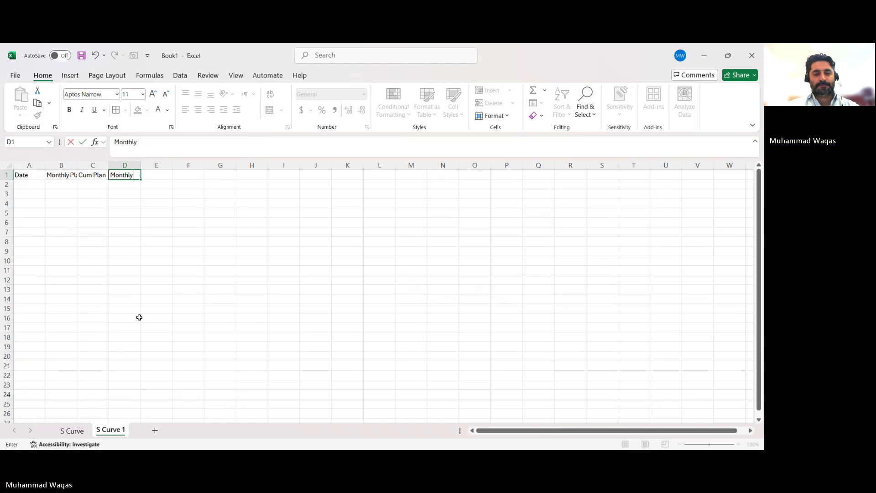
{"action": "type", "text": "Actual"}
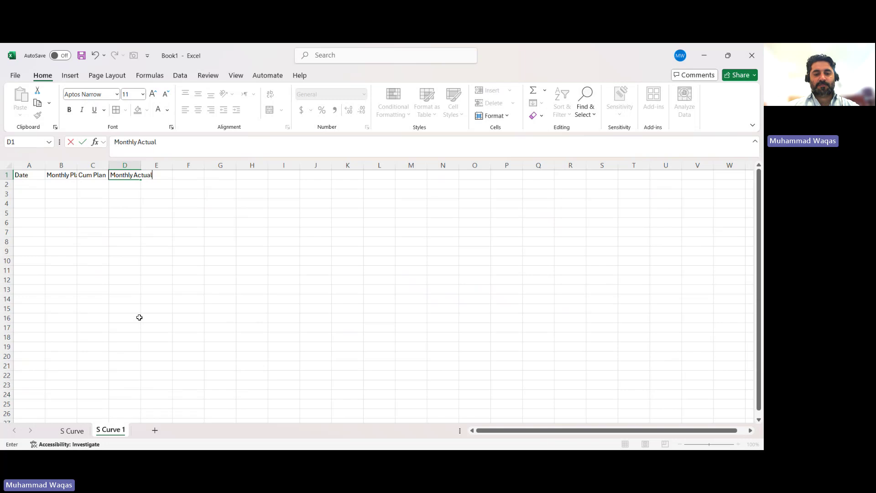
{"action": "key", "text": "Tab"}
{"action": "type", "text": "Cum Actual"}
{"action": "key", "text": "Return"}
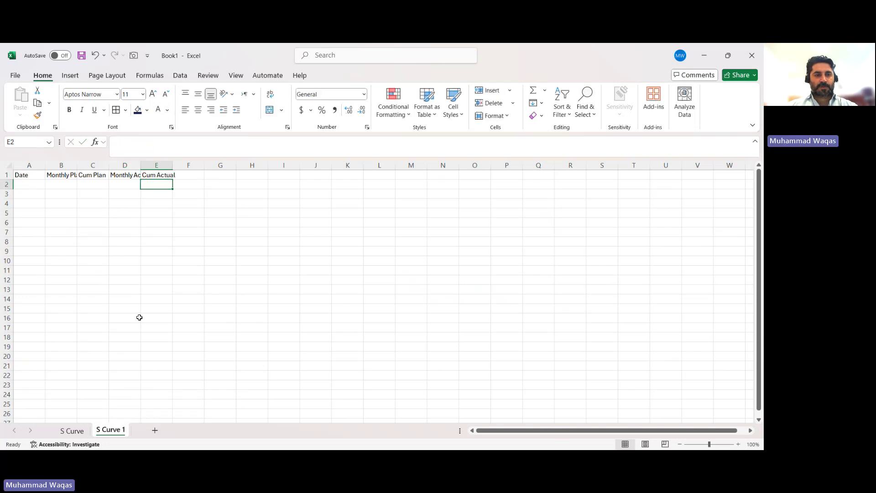
Step: Auto-fit the widths of columns B to E to their header text
{"action": "left_click_drag", "start_coordinate": [61, 165], "coordinate": [144, 169]}
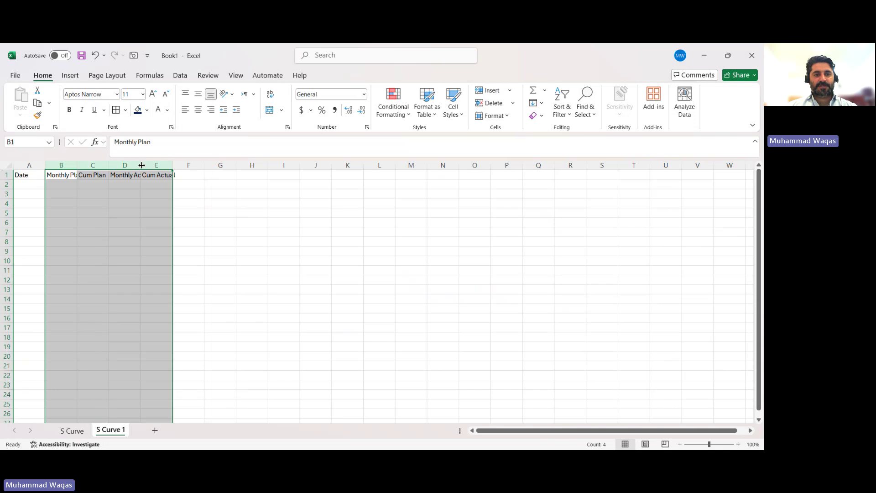
{"action": "double_click", "coordinate": [141, 165]}
{"action": "left_click", "coordinate": [145, 222]}
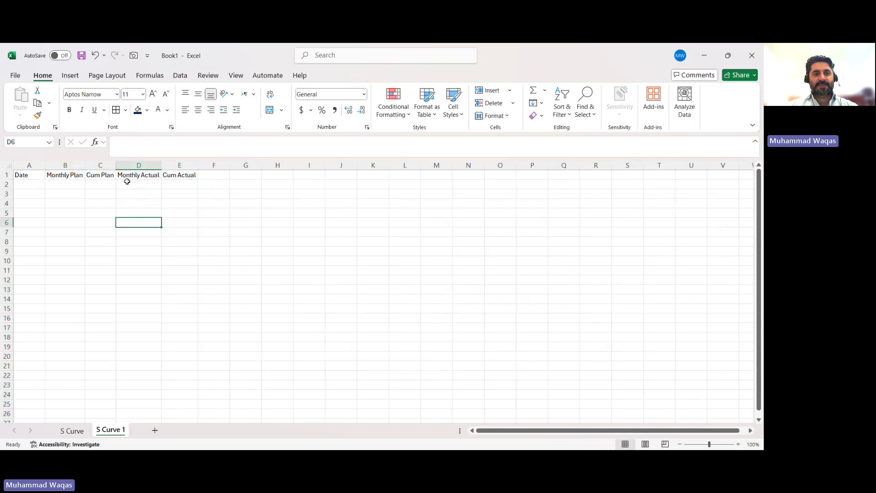
Step: Hide the Monthly Actual and Cum Actual columns, D and E
{"action": "left_click_drag", "start_coordinate": [141, 164], "coordinate": [172, 164]}
{"action": "right_click", "coordinate": [173, 164]}
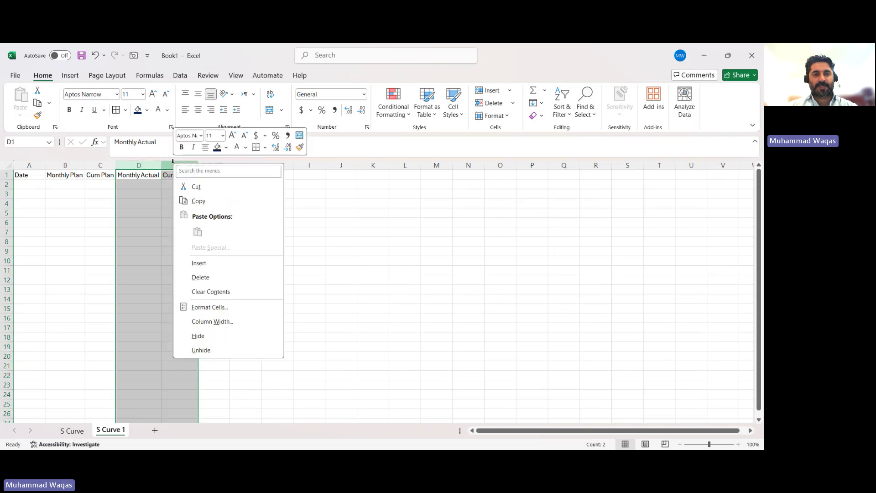
{"action": "left_click", "coordinate": [198, 336]}
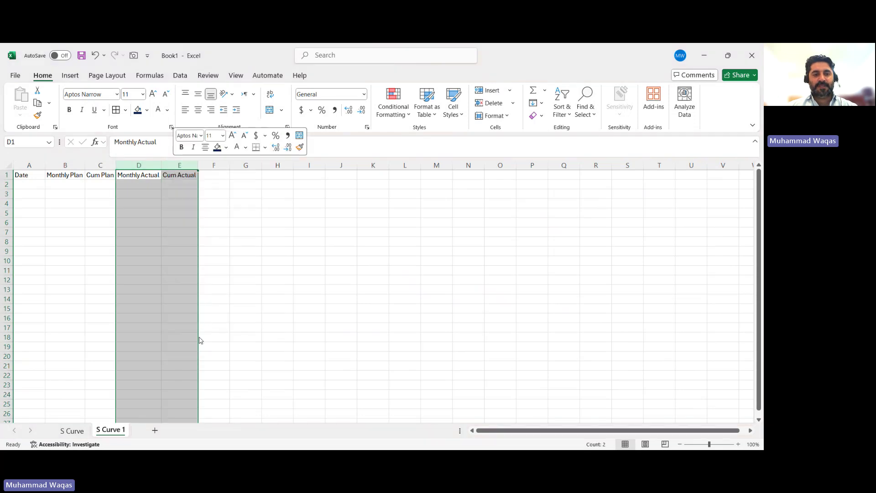
Step: Fill the Date column with months from Jan-26 in A2 through Dec-26 in A13
{"action": "left_click", "coordinate": [29, 186]}
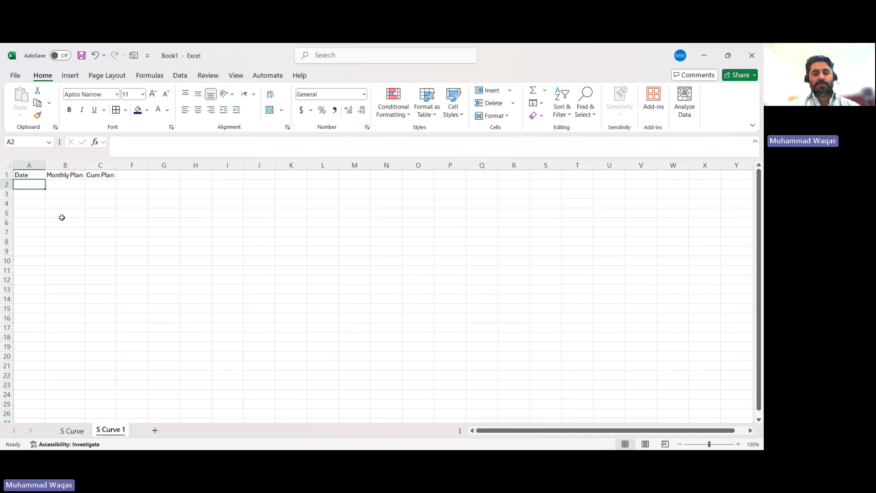
{"action": "type", "text": "Jan-26"}
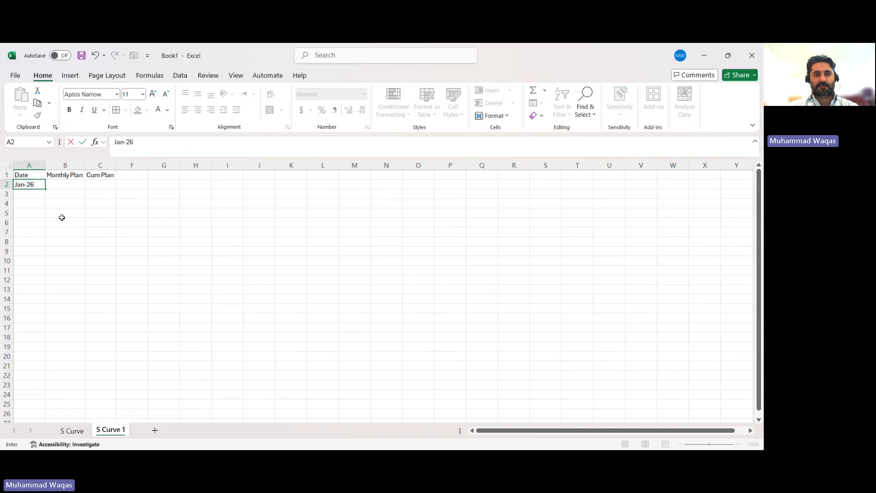
{"action": "key", "text": "Return"}
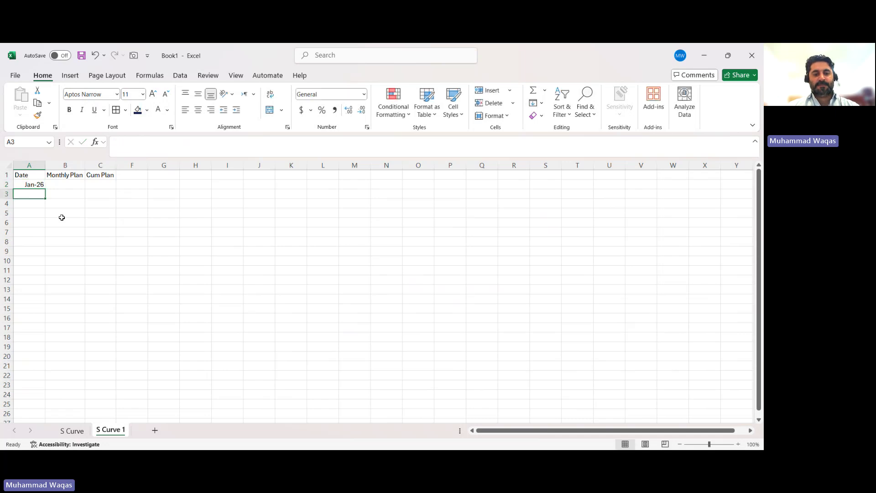
{"action": "type", "text": "Feb-26"}
{"action": "key", "text": "Return"}
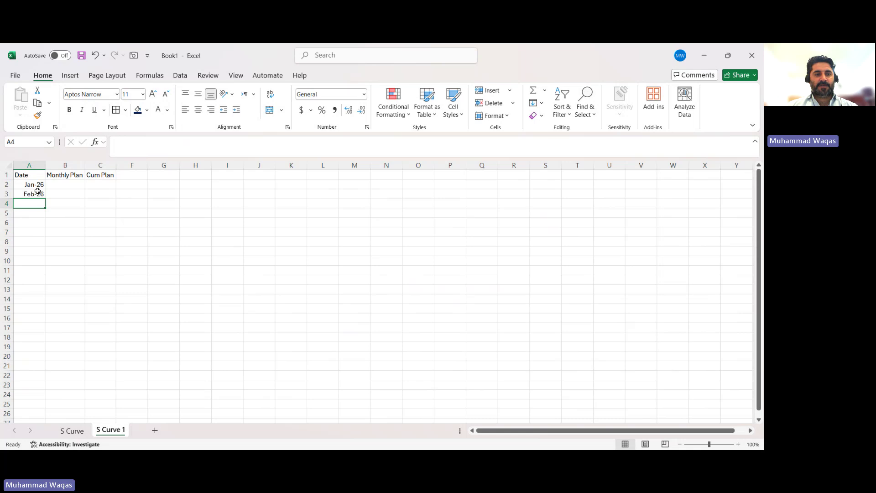
{"action": "left_click_drag", "start_coordinate": [34, 185], "coordinate": [46, 294]}
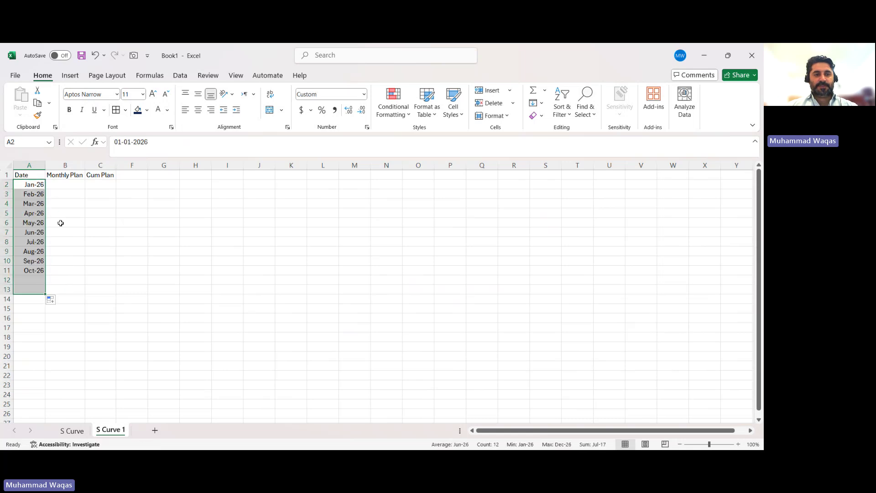
Step: Enter the Monthly Plan values for Jan-26 to Jun-26 from B2 down: 500, 1500, 3000, 6000, 9000 and 12000
{"action": "left_click", "coordinate": [62, 184]}
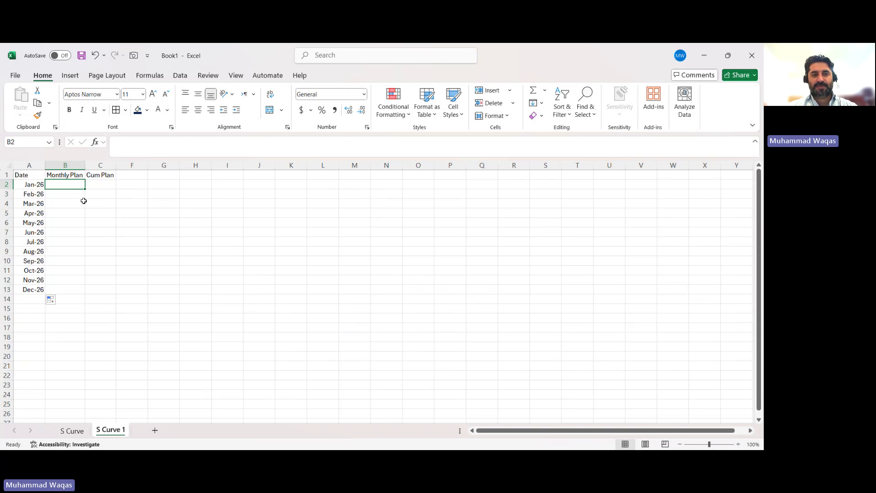
{"action": "type", "text": "500"}
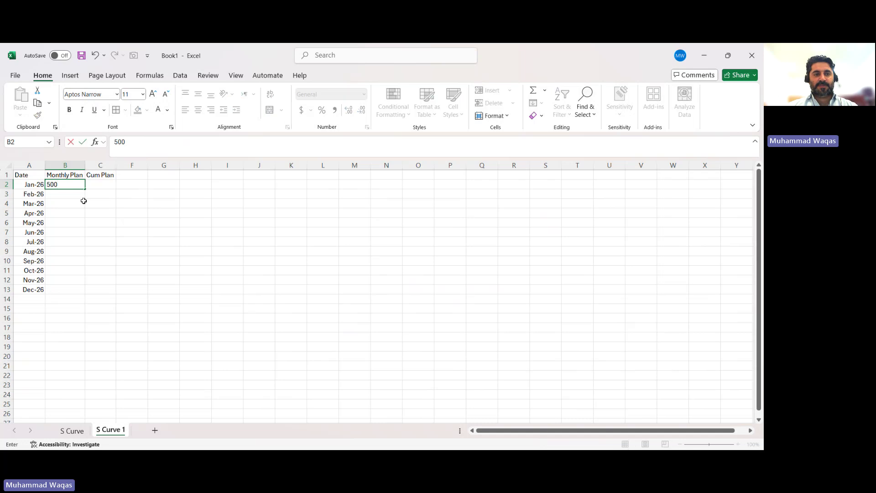
{"action": "key", "text": "Return"}
{"action": "type", "text": "1500"}
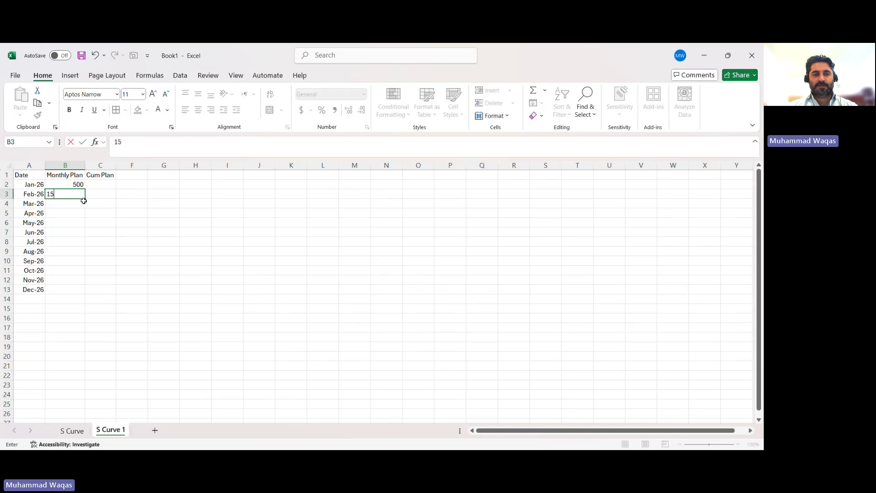
{"action": "key", "text": "Return"}
{"action": "type", "text": "3000"}
{"action": "key", "text": "Return"}
{"action": "type", "text": "6000"}
{"action": "key", "text": "Return"}
{"action": "type", "text": "9000"}
{"action": "key", "text": "Return"}
{"action": "type", "text": "12000"}
{"action": "key", "text": "Return"}
Step: Enter the Monthly Plan values for Jul-26 to Dec-26 in B8:B13: 15000, 11500, 7500, 4800, 2600 and 1000
{"action": "type", "text": "15000"}
{"action": "key", "text": "Return"}
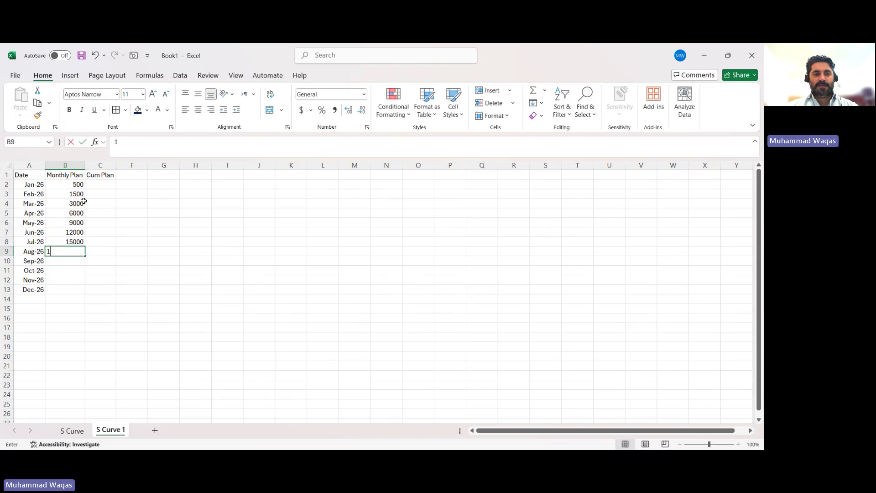
{"action": "type", "text": "11500"}
{"action": "key", "text": "Return"}
{"action": "type", "text": "7500"}
{"action": "key", "text": "Return"}
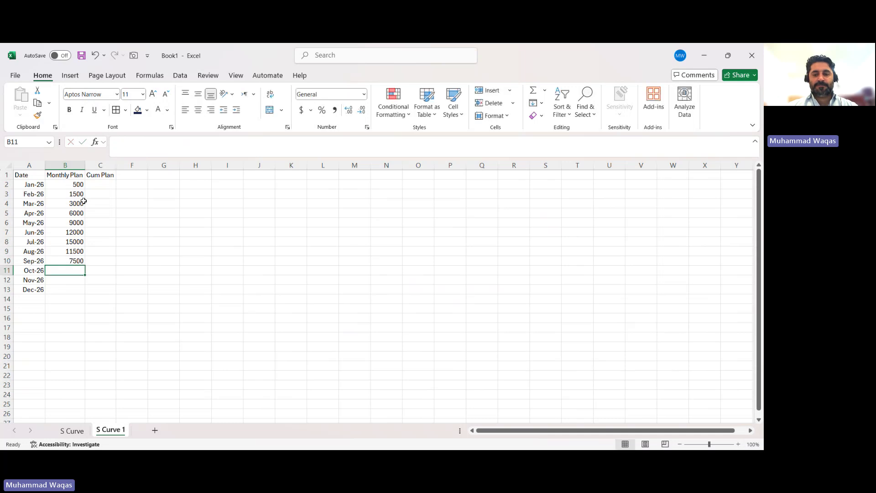
{"action": "type", "text": "4800"}
{"action": "key", "text": "Return"}
{"action": "type", "text": "2600"}
{"action": "key", "text": "Return"}
{"action": "type", "text": "1000"}
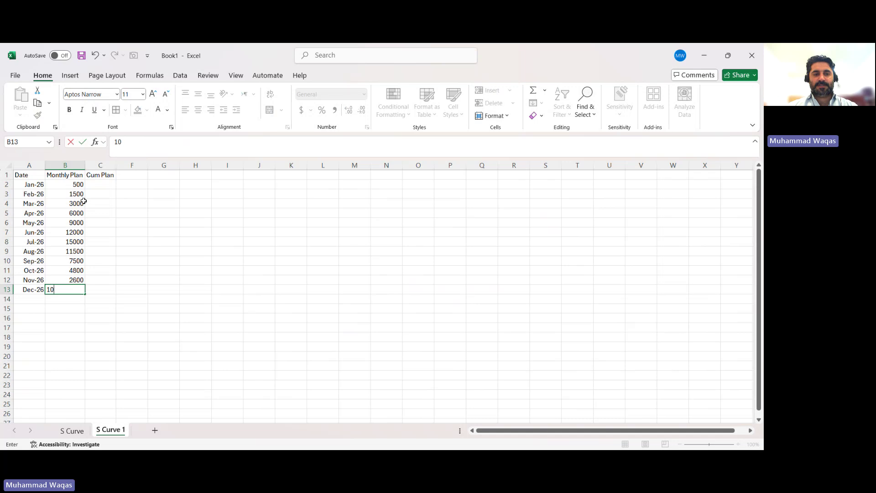
{"action": "key", "text": "Return"}
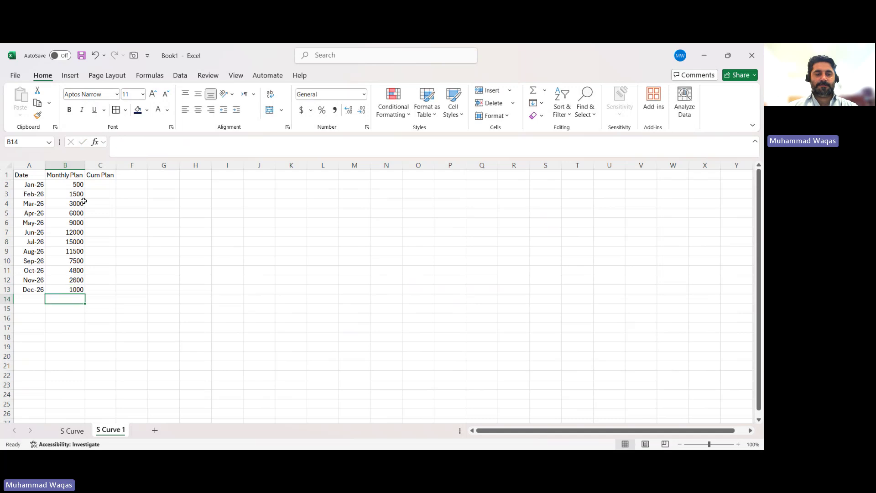
Step: Start the Cum Plan running total with =B2 in C2 and =B3+C2 in C3
{"action": "left_click", "coordinate": [103, 185]}
{"action": "type", "text": "=B2"}
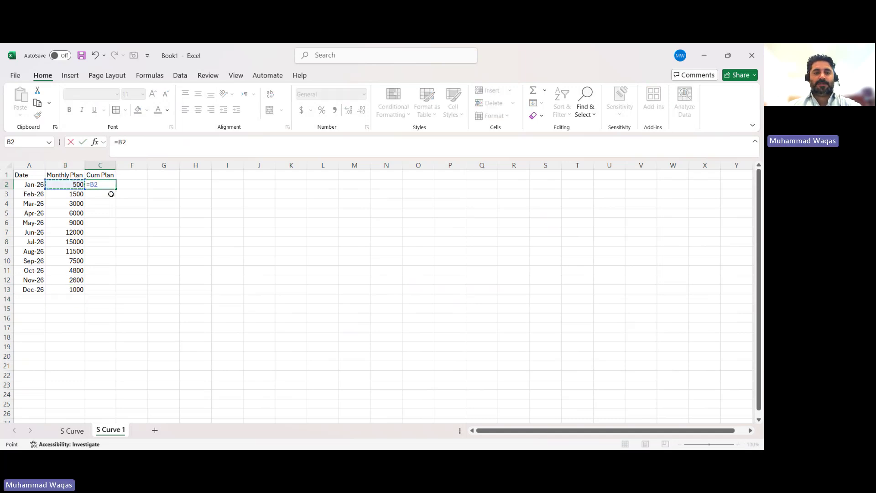
{"action": "key", "text": "Return"}
{"action": "type", "text": "="}
{"action": "key", "text": "Left"}
{"action": "type", "text": "+"}
{"action": "key", "text": "Up"}
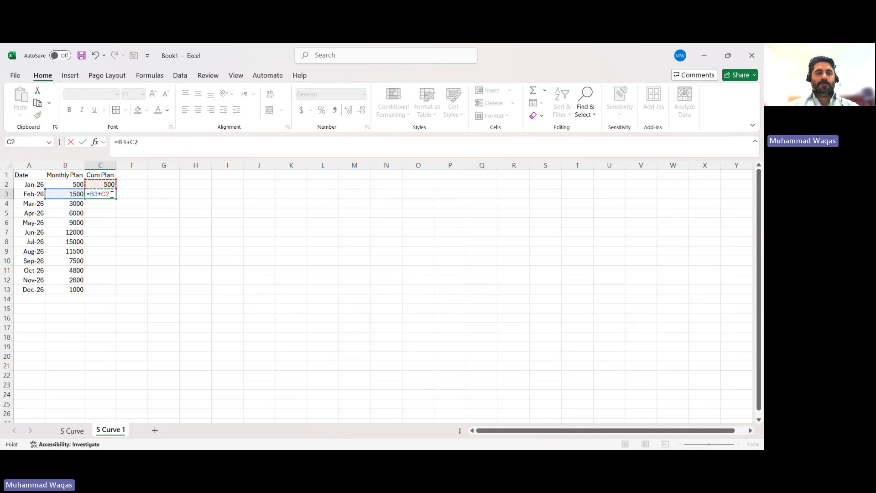
{"action": "key", "text": "Return"}
{"action": "left_click", "coordinate": [111, 194]}
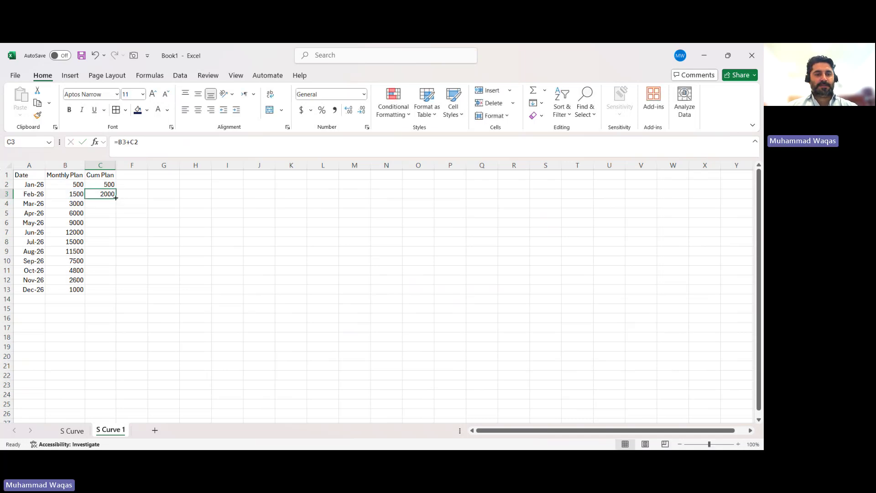
Step: Fill the Cum Plan formula down to C13 and format B2:C13 as Number with 0 decimals and a thousands separator
{"action": "left_click_drag", "start_coordinate": [116, 199], "coordinate": [116, 294]}
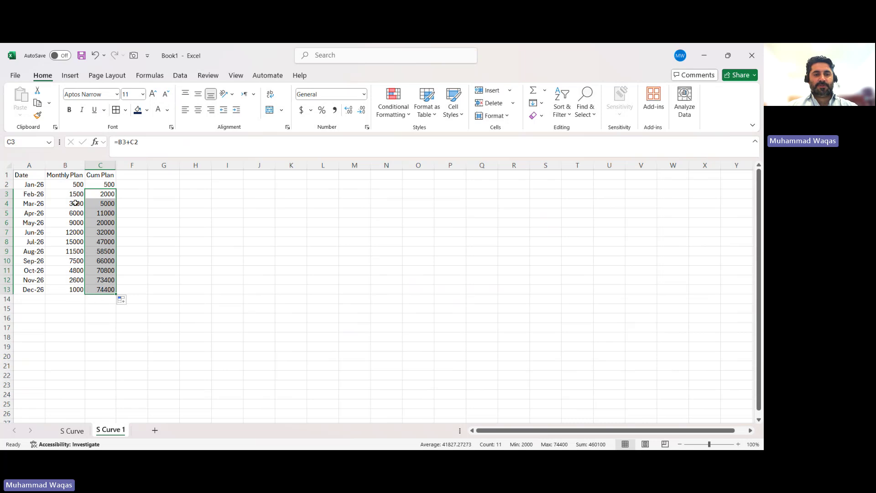
{"action": "left_click_drag", "start_coordinate": [69, 185], "coordinate": [89, 286]}
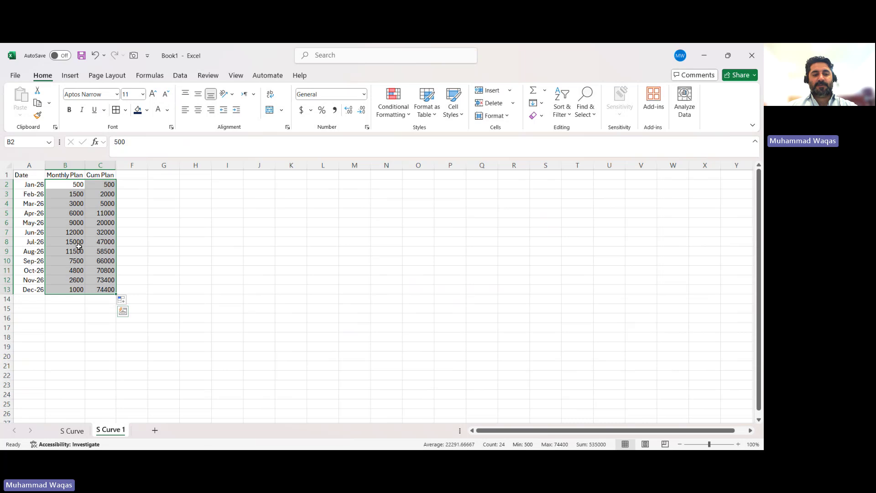
{"action": "key", "text": "ctrl+1"}
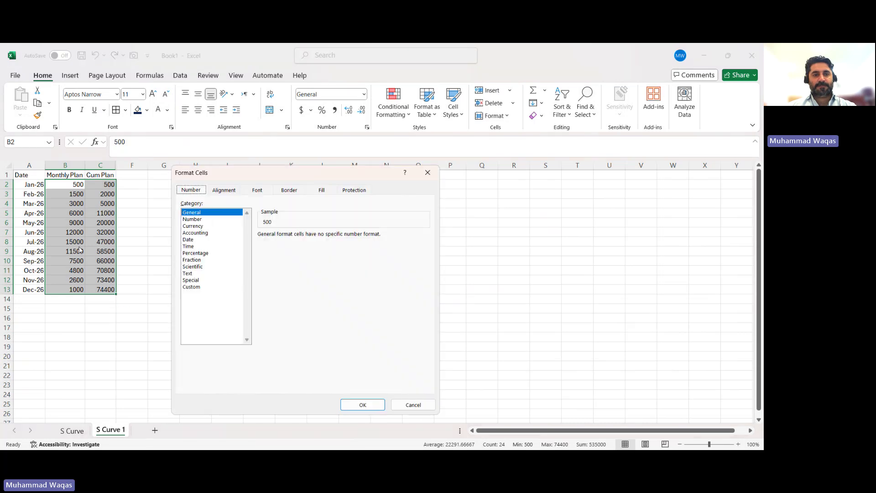
{"action": "left_click", "coordinate": [192, 219]}
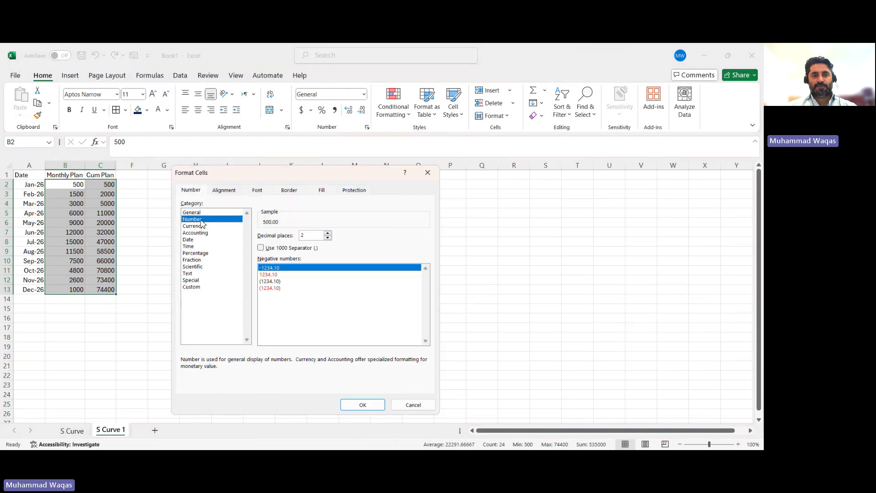
{"action": "left_click", "coordinate": [327, 238]}
{"action": "left_click", "coordinate": [328, 238]}
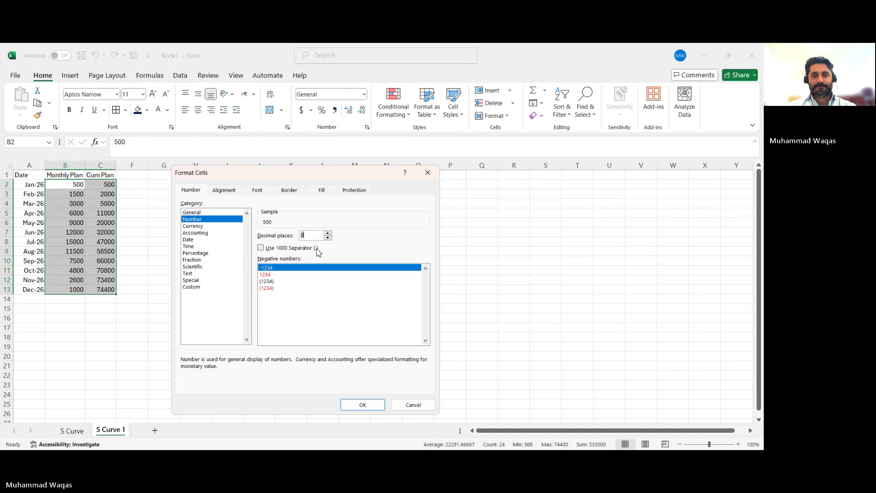
{"action": "left_click", "coordinate": [289, 248]}
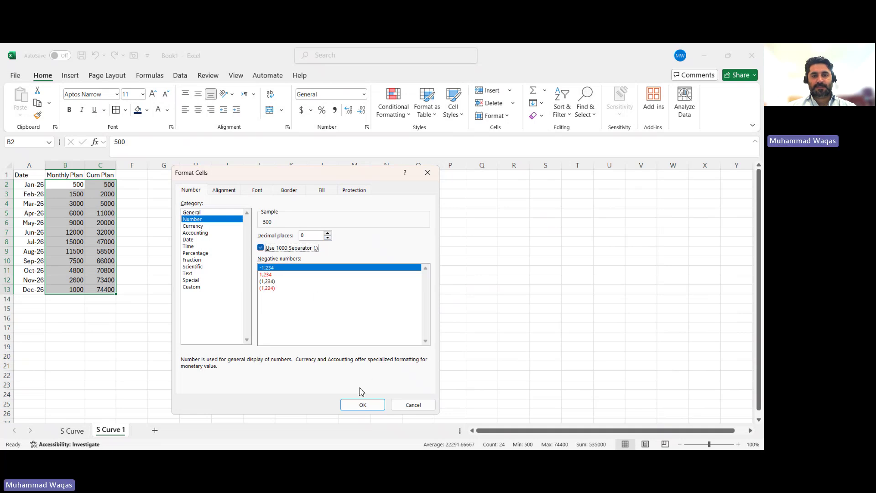
{"action": "left_click", "coordinate": [370, 406]}
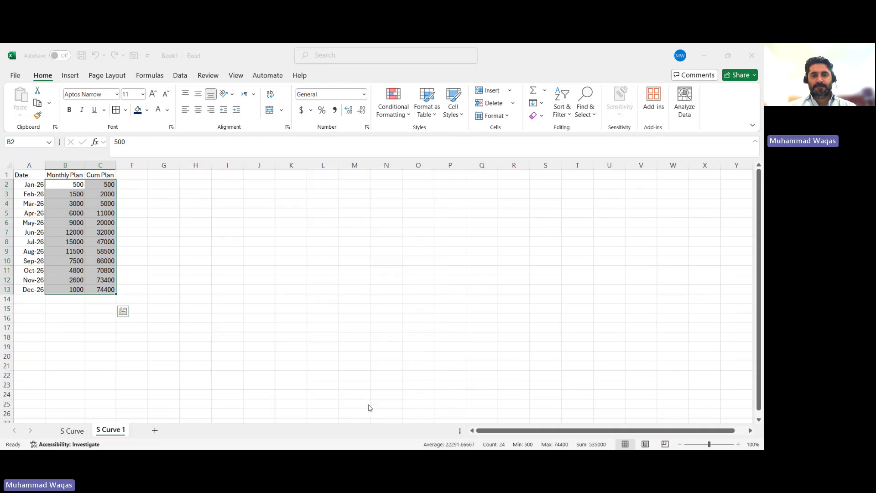
Step: Format the header cells A1:C1 with a dark blue fill and bold white text
{"action": "left_click_drag", "start_coordinate": [32, 175], "coordinate": [97, 175]}
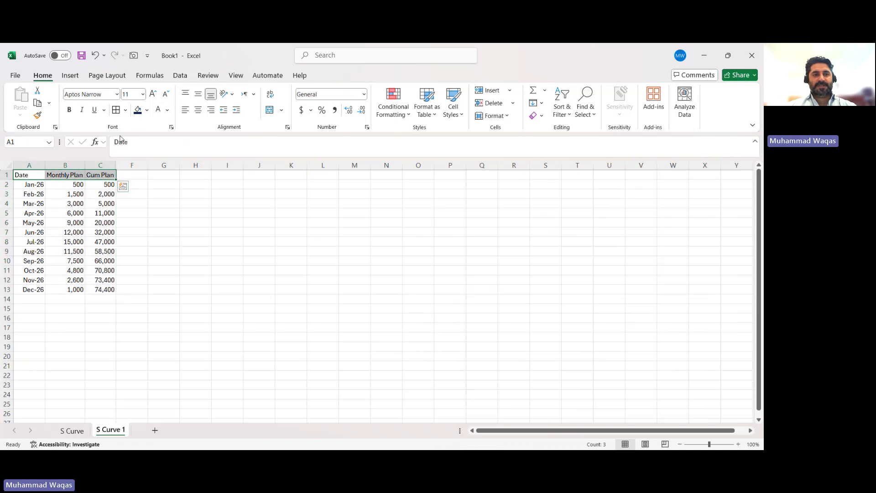
{"action": "left_click", "coordinate": [138, 114]}
{"action": "left_click", "coordinate": [158, 114]}
{"action": "left_click", "coordinate": [69, 110]}
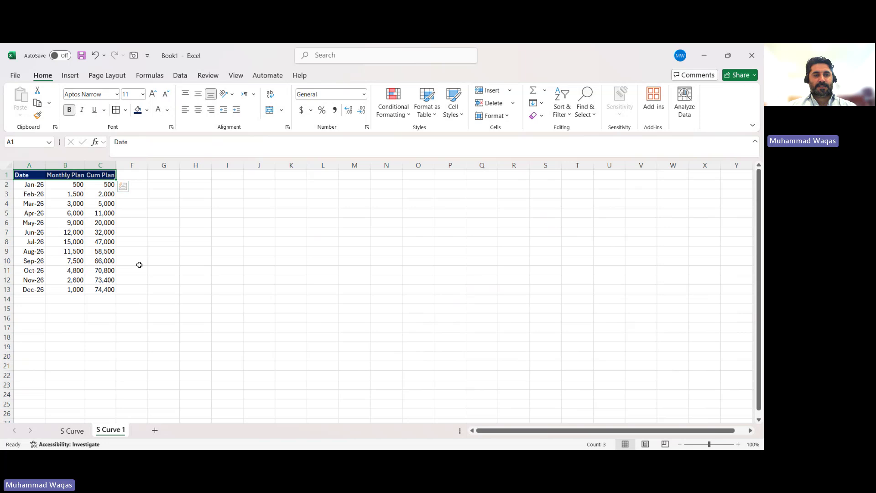
{"action": "left_click", "coordinate": [132, 270]}
Step: Apply fine dotted borders around all cells of the table A1:C13
{"action": "left_click_drag", "start_coordinate": [21, 175], "coordinate": [97, 285]}
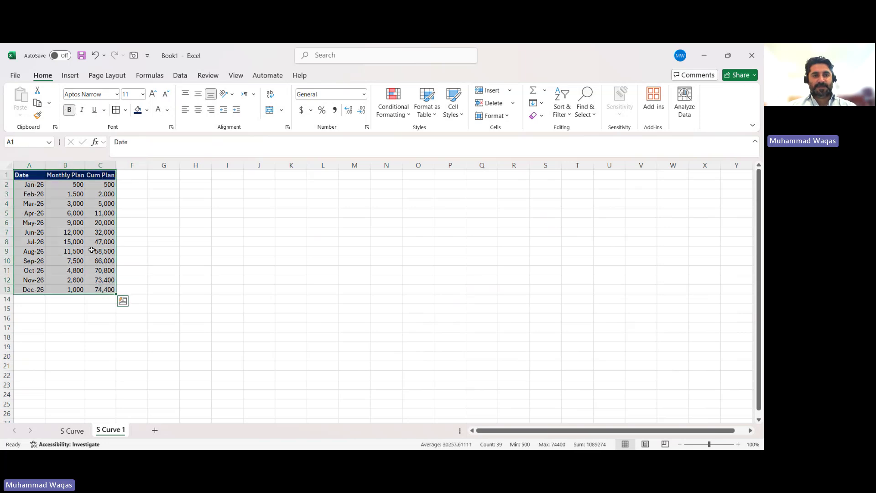
{"action": "left_click", "coordinate": [126, 111]}
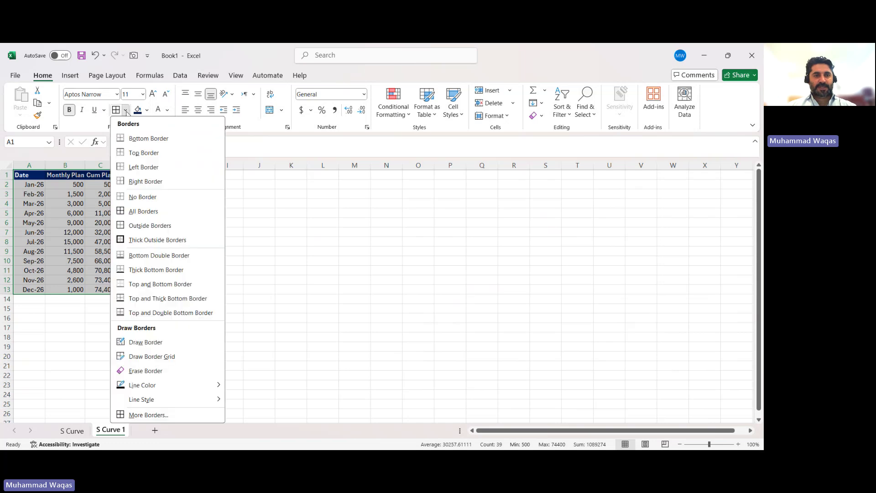
{"action": "mouse_move", "coordinate": [177, 404]}
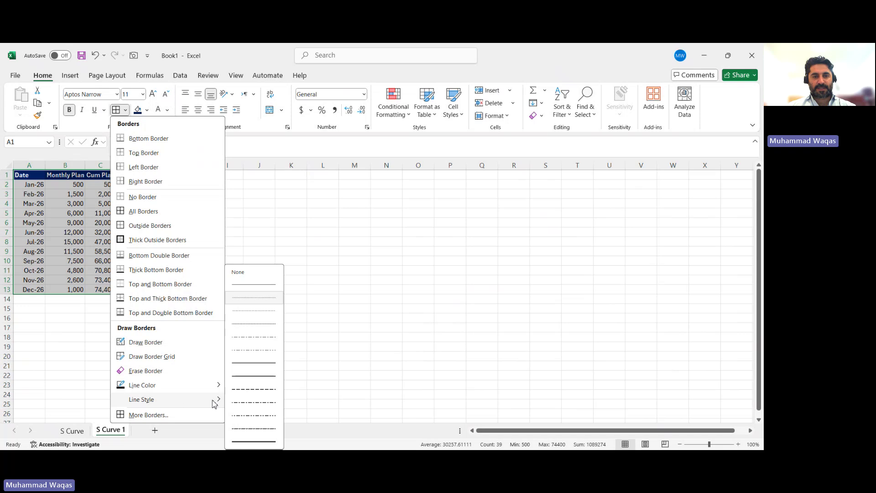
{"action": "left_click", "coordinate": [259, 298]}
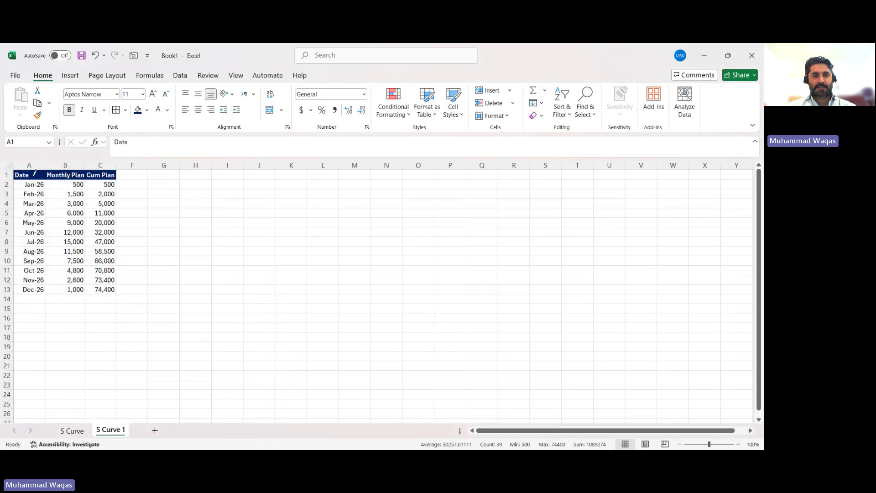
{"action": "left_click", "coordinate": [115, 111]}
{"action": "left_click", "coordinate": [136, 232]}
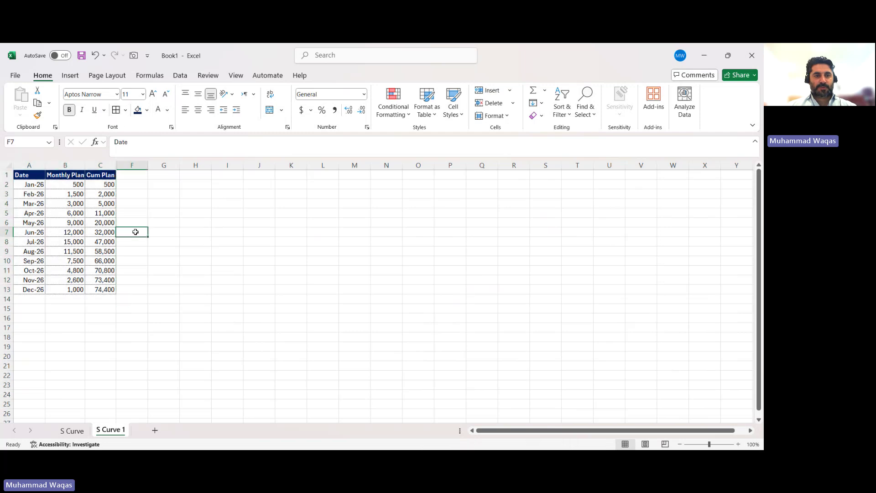
Step: Hide the worksheet gridlines so only the table's own borders show
{"action": "left_click_drag", "start_coordinate": [28, 174], "coordinate": [107, 290]}
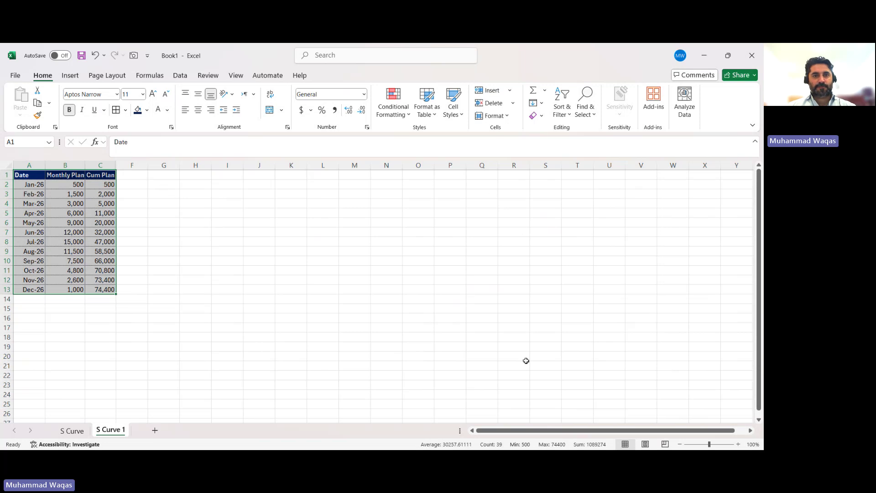
{"action": "left_click", "coordinate": [236, 78]}
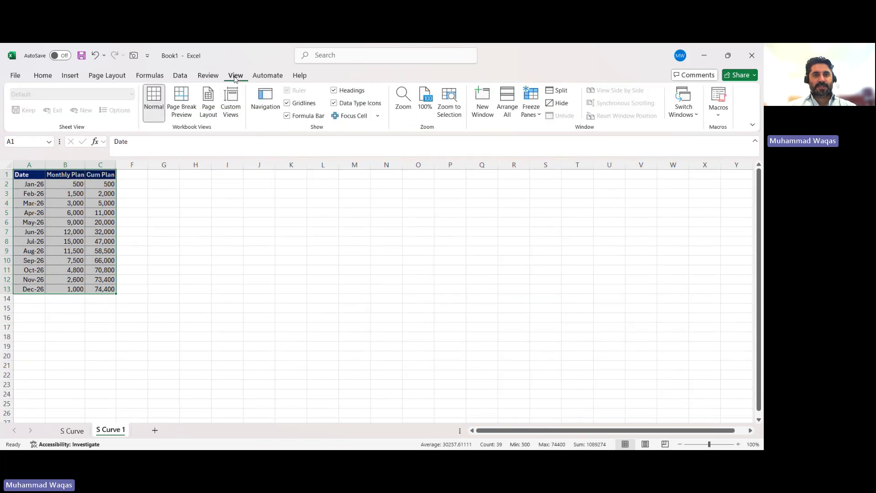
{"action": "left_click", "coordinate": [287, 103]}
{"action": "left_click", "coordinate": [329, 259]}
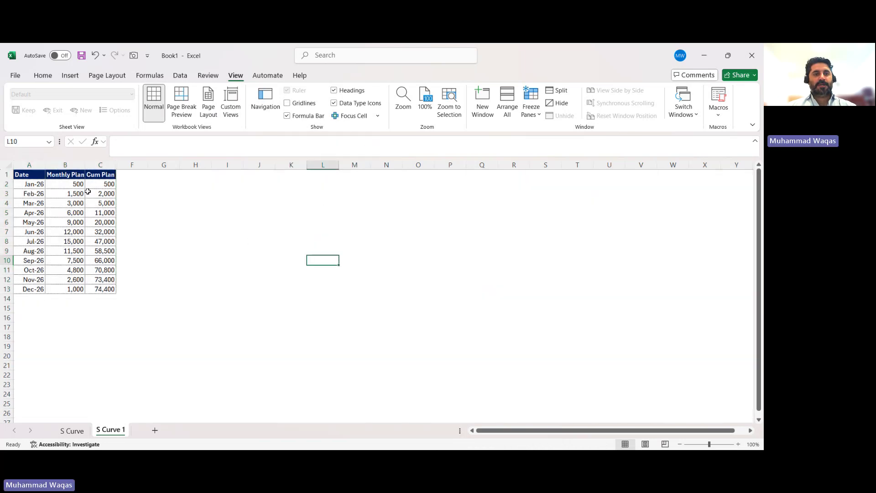
Step: Insert a Clustered Column - Line combo chart from A1:C13, with Cum Plan as a line on the secondary axis
{"action": "left_click_drag", "start_coordinate": [30, 176], "coordinate": [95, 291]}
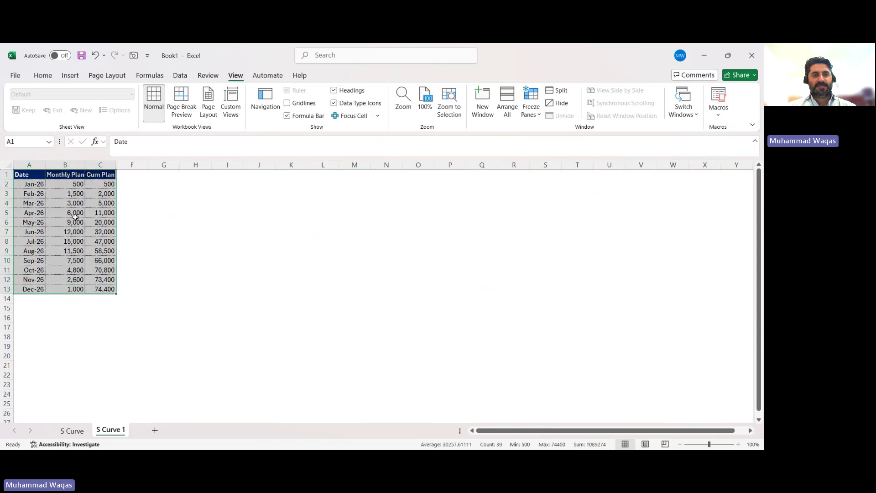
{"action": "left_click", "coordinate": [70, 78]}
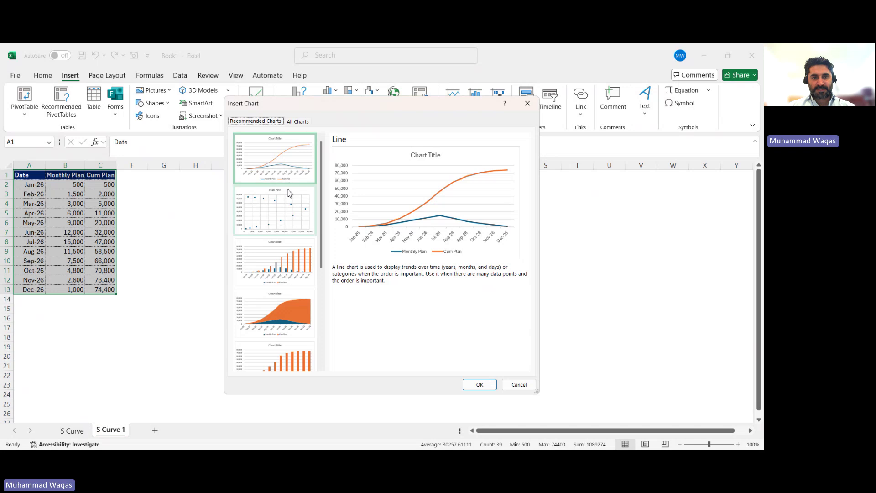
{"action": "scroll", "coordinate": [290, 193], "scroll_direction": "down", "scroll_amount": 3}
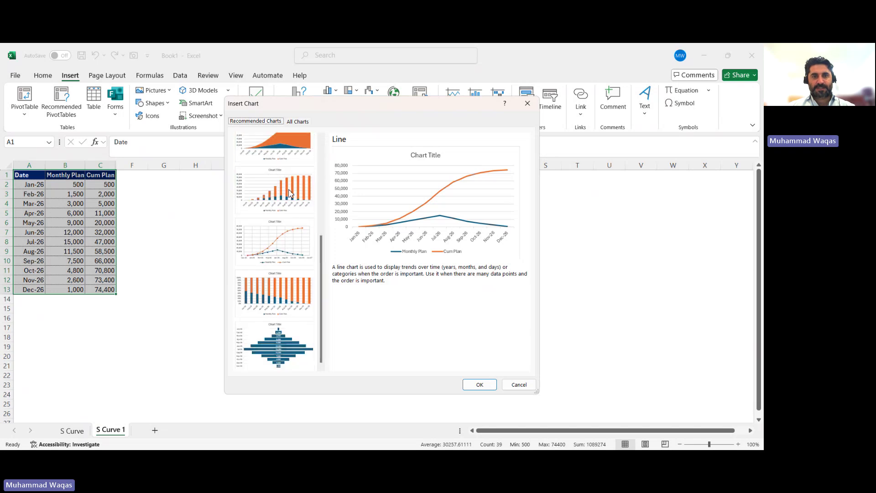
{"action": "scroll", "coordinate": [291, 194], "scroll_direction": "up", "scroll_amount": 3}
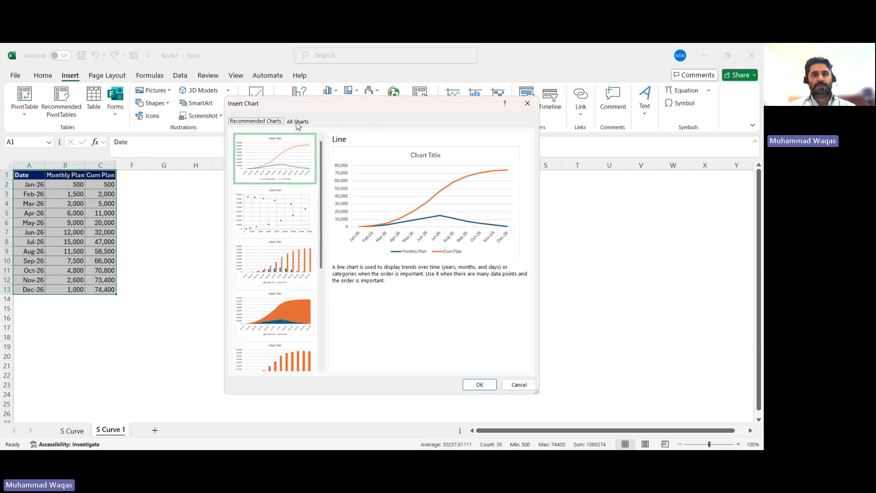
{"action": "left_click", "coordinate": [297, 122]}
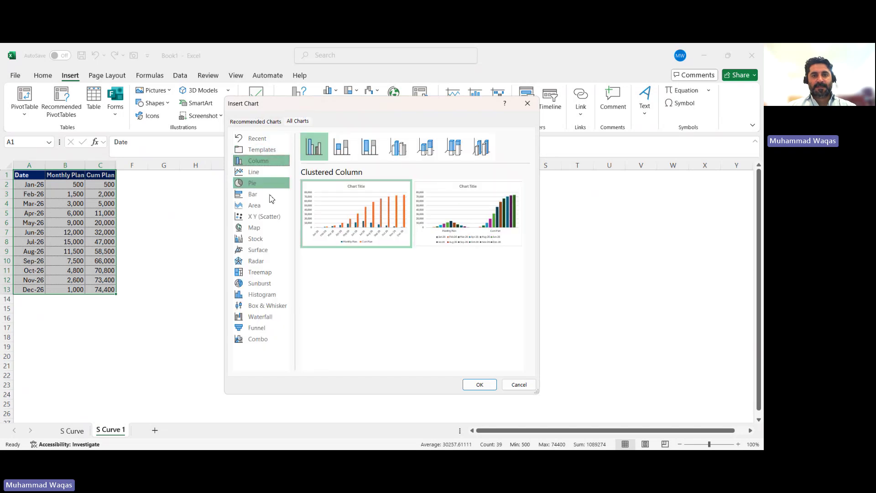
{"action": "left_click", "coordinate": [263, 342]}
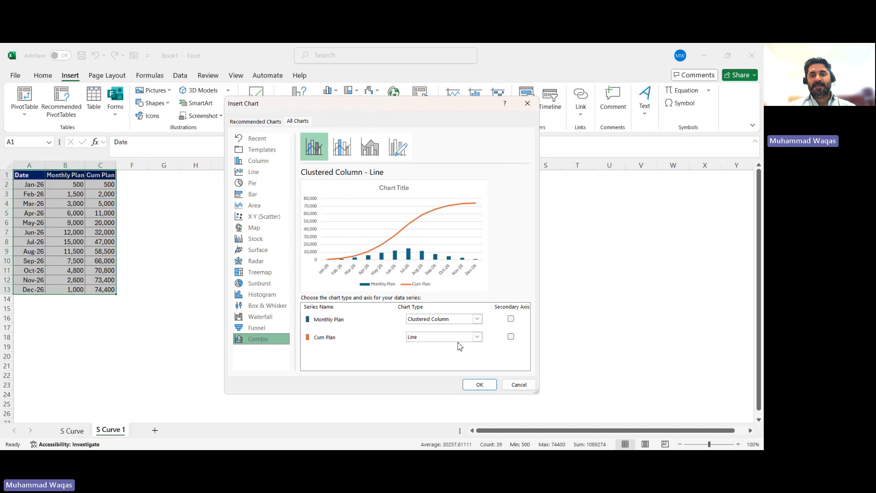
{"action": "left_click", "coordinate": [511, 337]}
{"action": "left_click", "coordinate": [488, 388]}
Step: Move the chart beside the table and resize it to about 3.9 inches high by 8.2 inches wide
{"action": "mouse_move", "coordinate": [434, 242]}
{"action": "left_mouse_down"}
{"action": "mouse_move", "coordinate": [355, 204]}
{"action": "mouse_move", "coordinate": [382, 198]}
{"action": "left_mouse_up"}
{"action": "left_click_drag", "start_coordinate": [451, 324], "coordinate": [586, 391]}
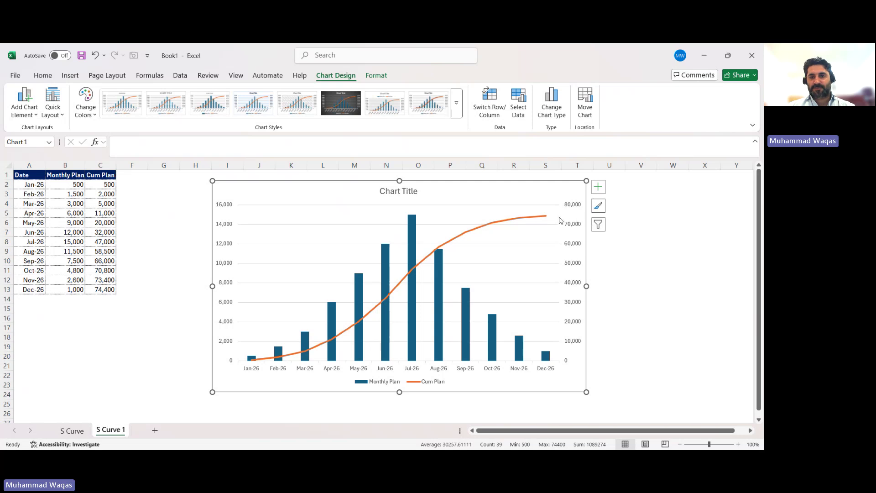
{"action": "left_click_drag", "start_coordinate": [589, 390], "coordinate": [604, 368]}
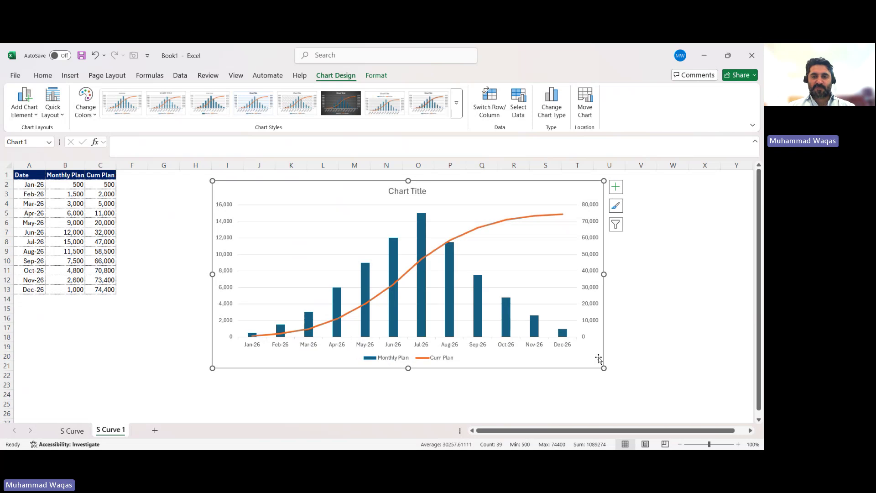
Step: Fill the Monthly Plan columns with blue and give the Cum Plan line the same blue outline
{"action": "left_click", "coordinate": [452, 277]}
{"action": "left_click", "coordinate": [381, 75]}
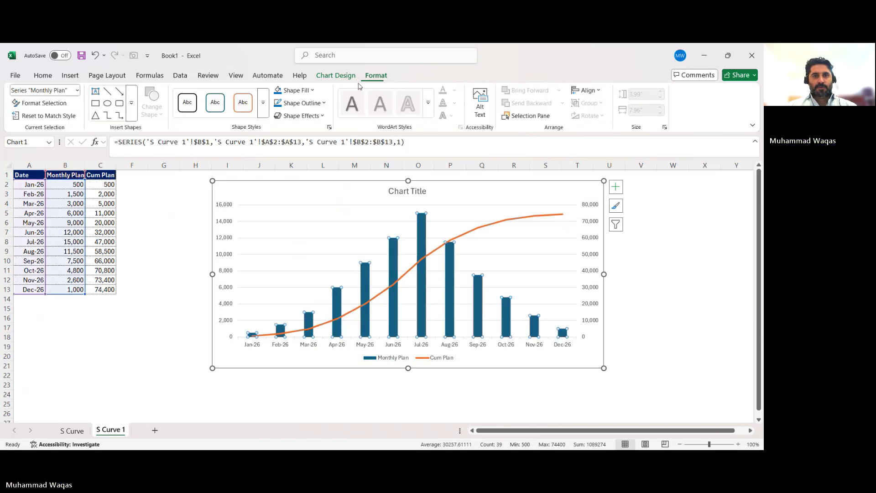
{"action": "left_click", "coordinate": [277, 91]}
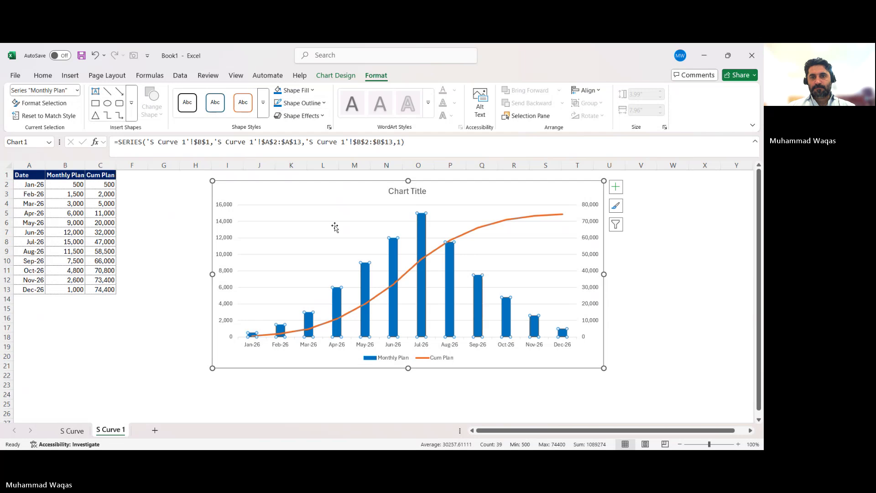
{"action": "left_click", "coordinate": [436, 251]}
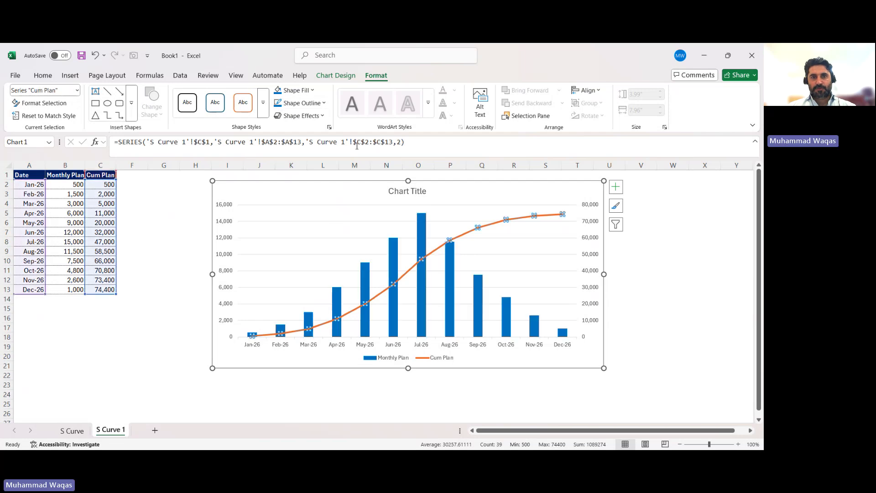
{"action": "left_click", "coordinate": [278, 103]}
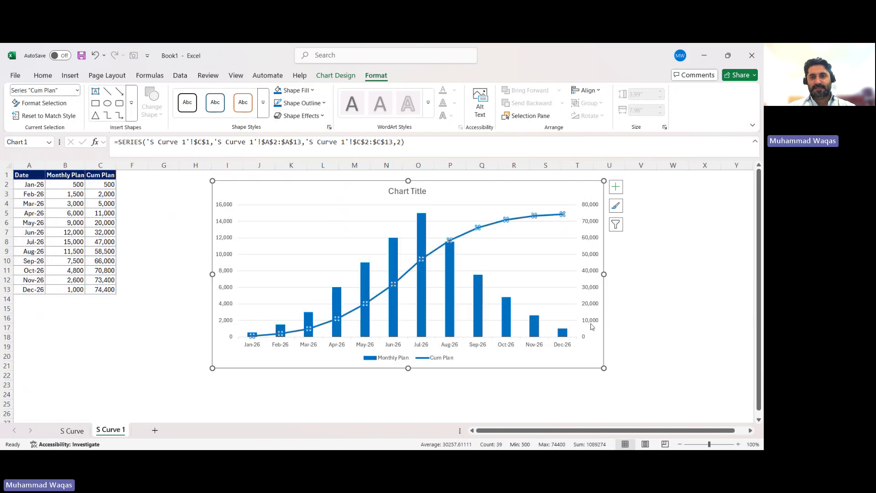
{"action": "left_click", "coordinate": [640, 336]}
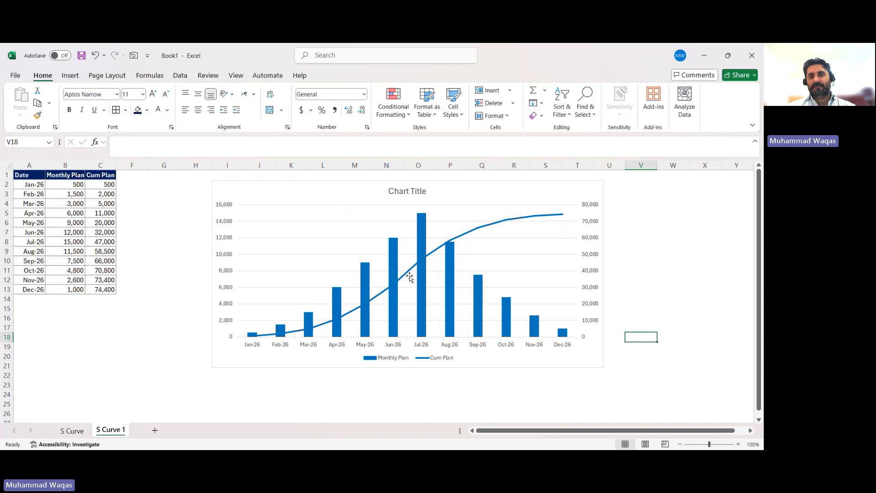
Step: Change the chart title to "Concrete - m3"
{"action": "left_click", "coordinate": [422, 192]}
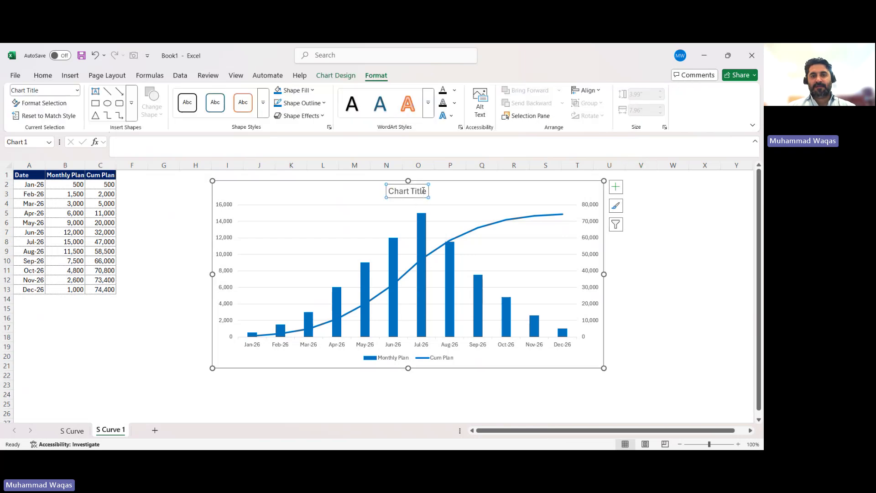
{"action": "left_click_drag", "start_coordinate": [425, 190], "coordinate": [396, 191]}
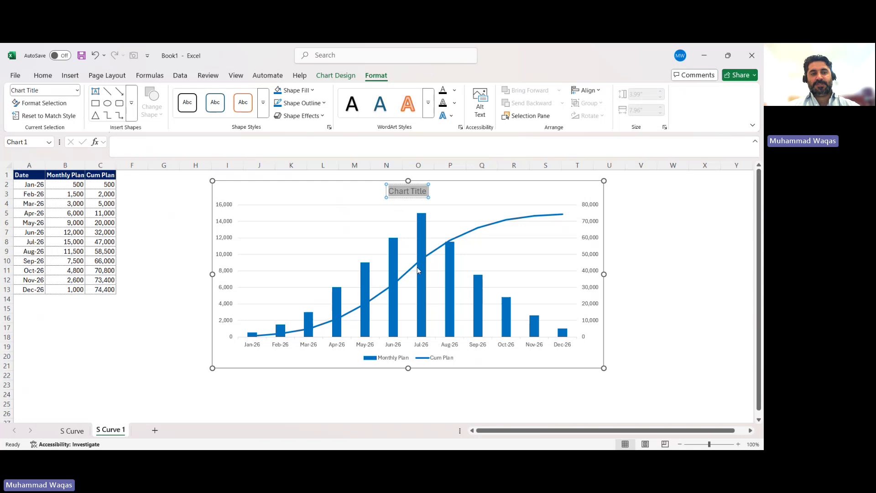
{"action": "type", "text": "Conc"}
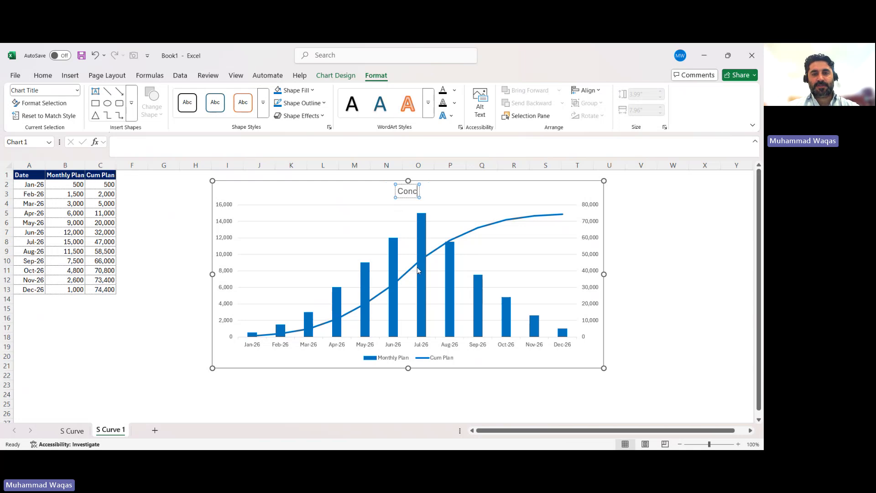
{"action": "type", "text": "rete - m3"}
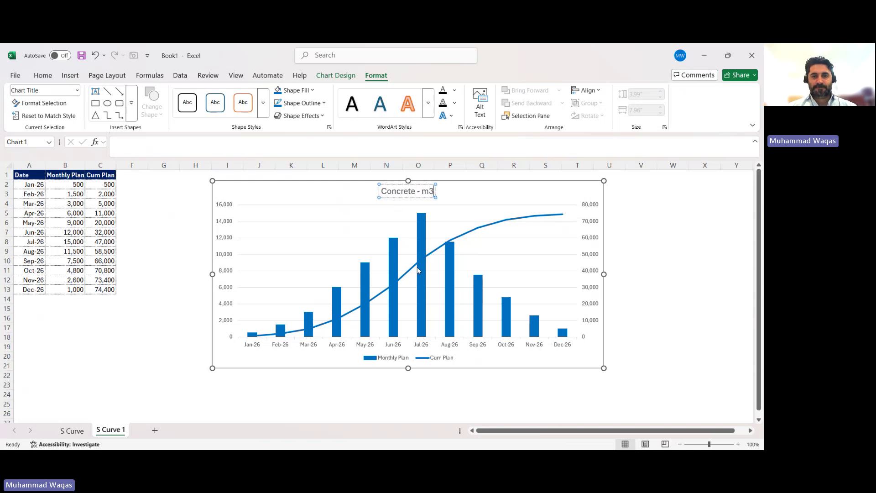
{"action": "left_click", "coordinate": [339, 189]}
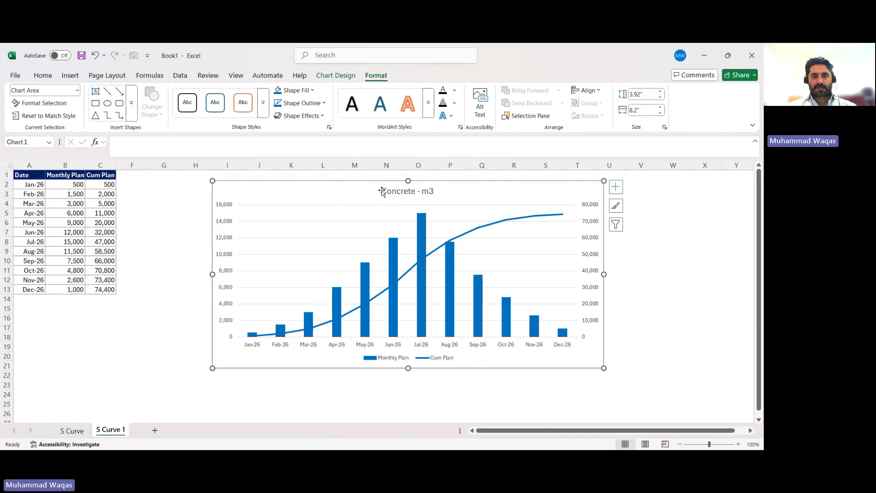
Step: Set all chart text to the Automatic font color and make the "Concrete - m3" title bold
{"action": "left_click", "coordinate": [43, 75]}
{"action": "left_click", "coordinate": [167, 111]}
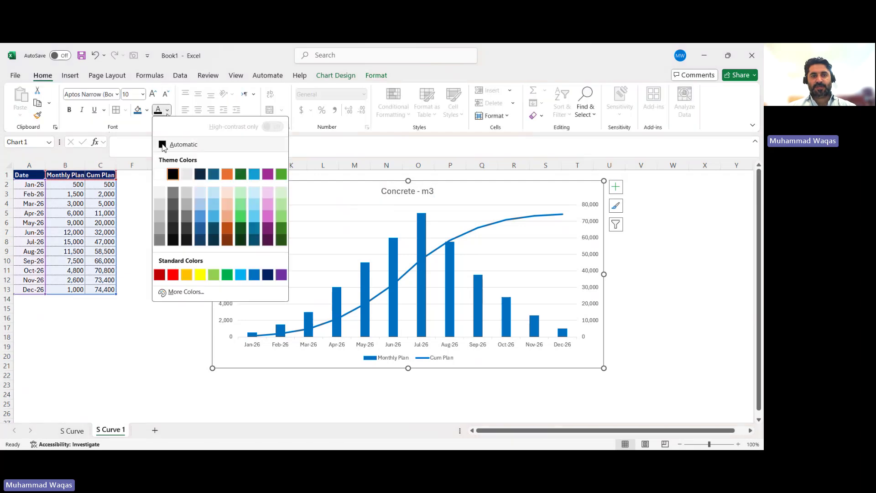
{"action": "left_click", "coordinate": [162, 145]}
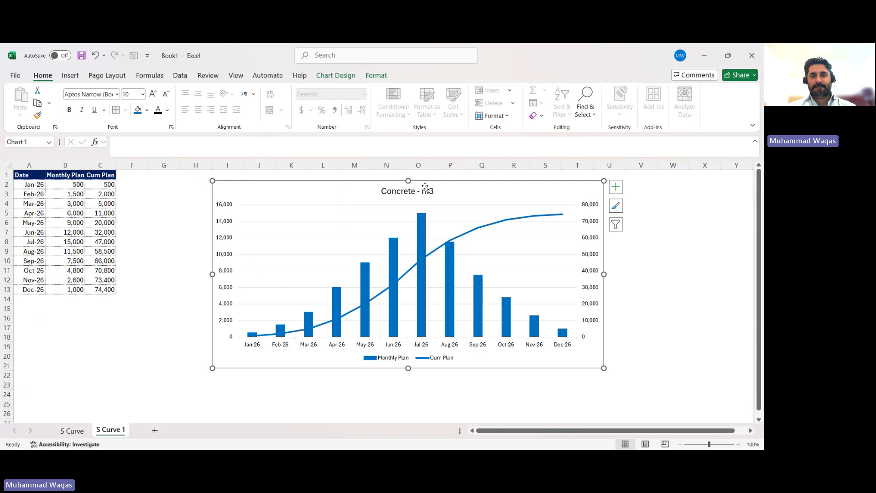
{"action": "left_click", "coordinate": [396, 193]}
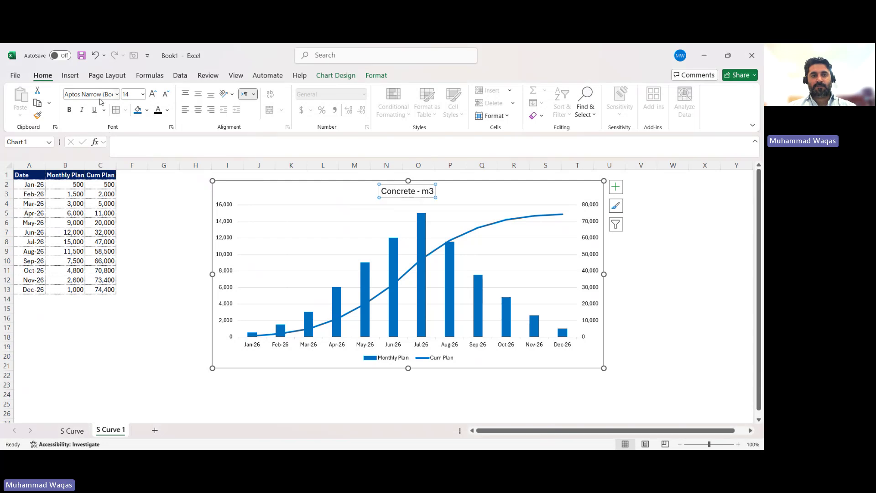
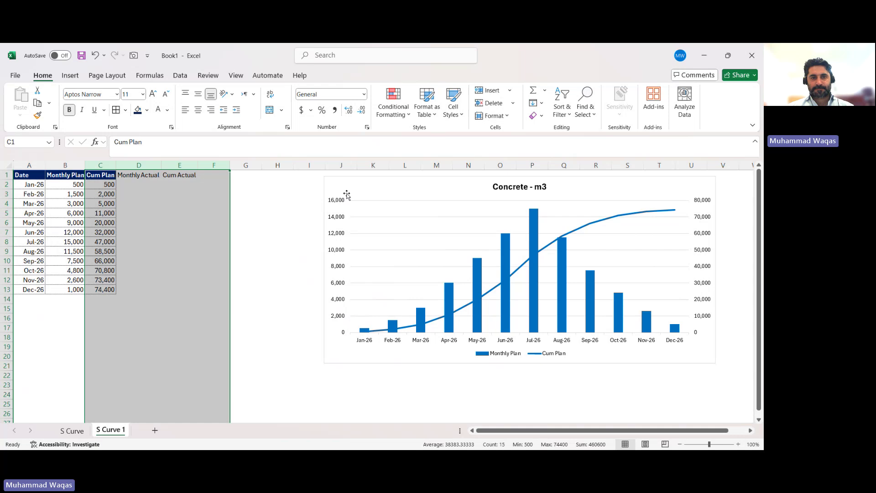
Step: Shift the chart closer to the table and apply the formatting of columns B:C to columns D:E, fitting their widths to the headers
{"action": "left_click_drag", "start_coordinate": [347, 187], "coordinate": [285, 186]}
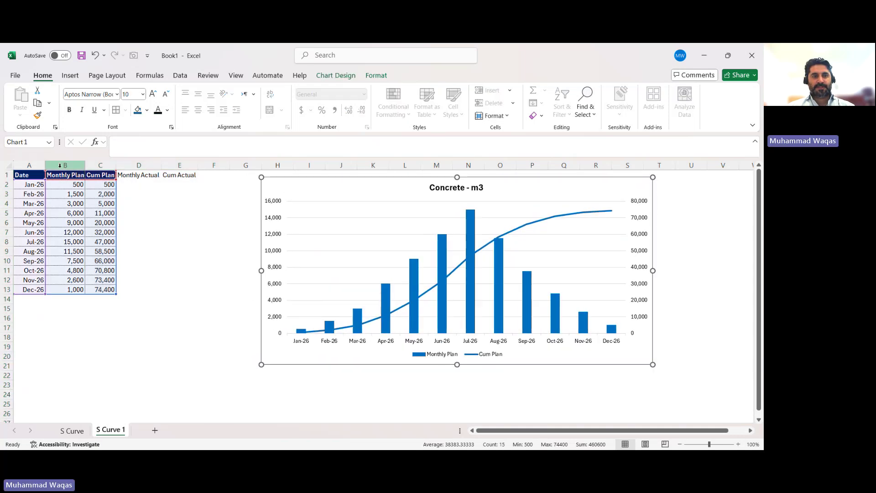
{"action": "left_click_drag", "start_coordinate": [60, 165], "coordinate": [101, 166]}
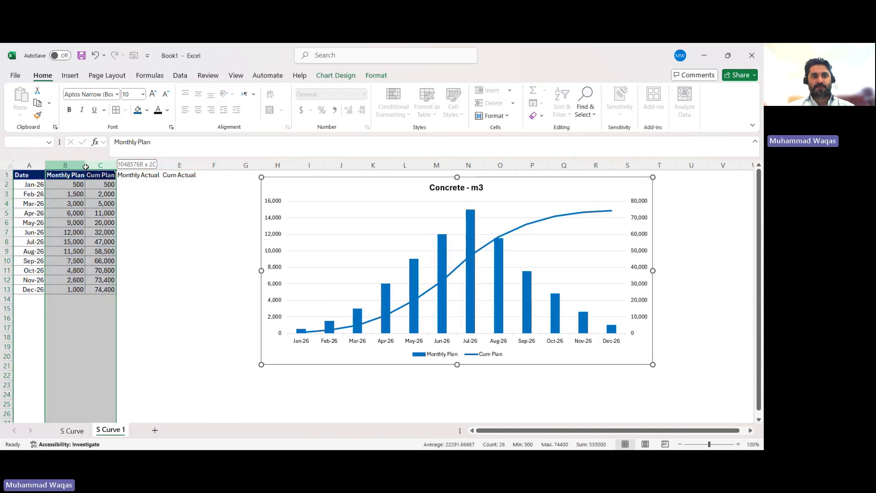
{"action": "double_click", "coordinate": [37, 115]}
{"action": "left_click_drag", "start_coordinate": [137, 165], "coordinate": [168, 167]}
{"action": "key", "text": "Escape"}
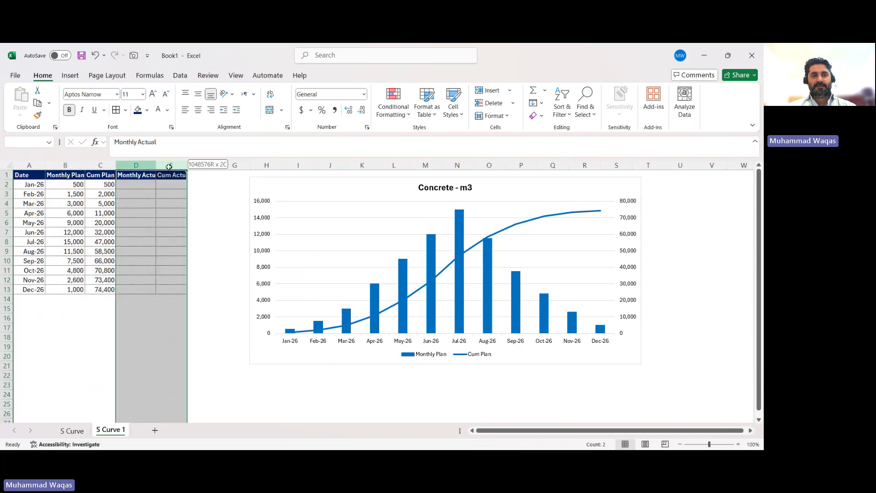
{"action": "double_click", "coordinate": [186, 165]}
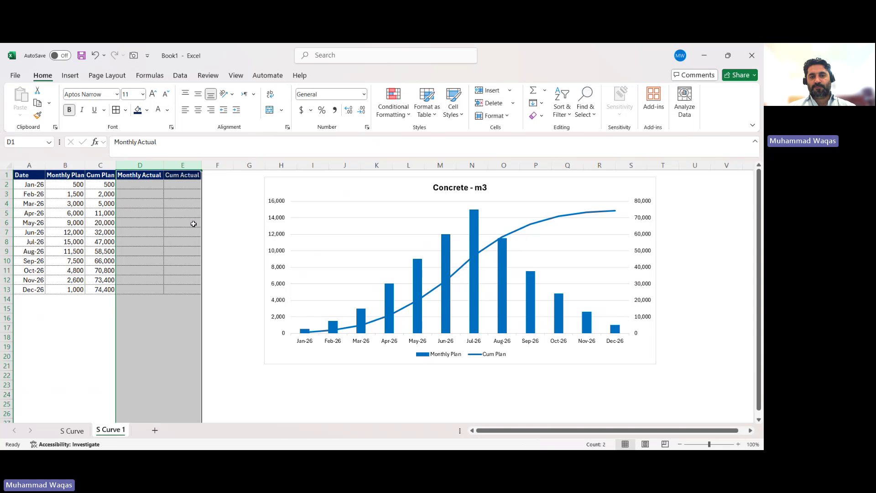
Step: Enter the Monthly Actual values 0, 700, 1800, 3200 and 6600 for Jan-26 to May-26 in D2:D6
{"action": "left_click", "coordinate": [141, 185]}
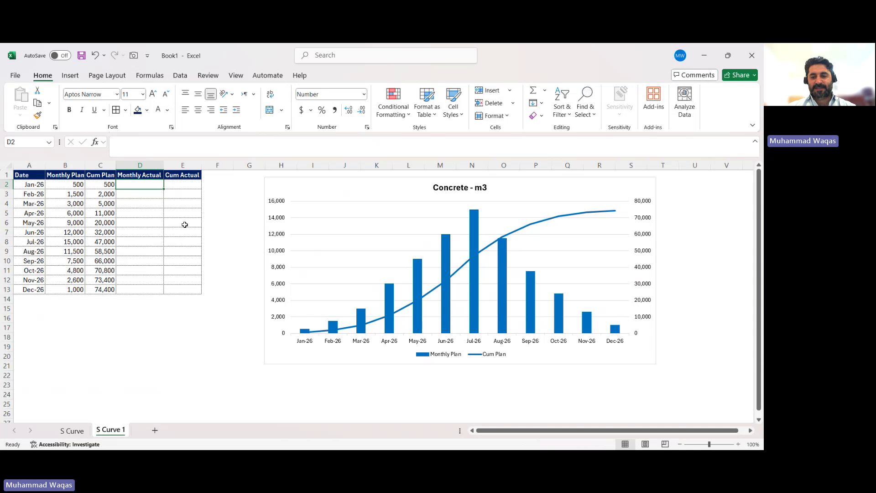
{"action": "type", "text": "0"}
{"action": "key", "text": "Return"}
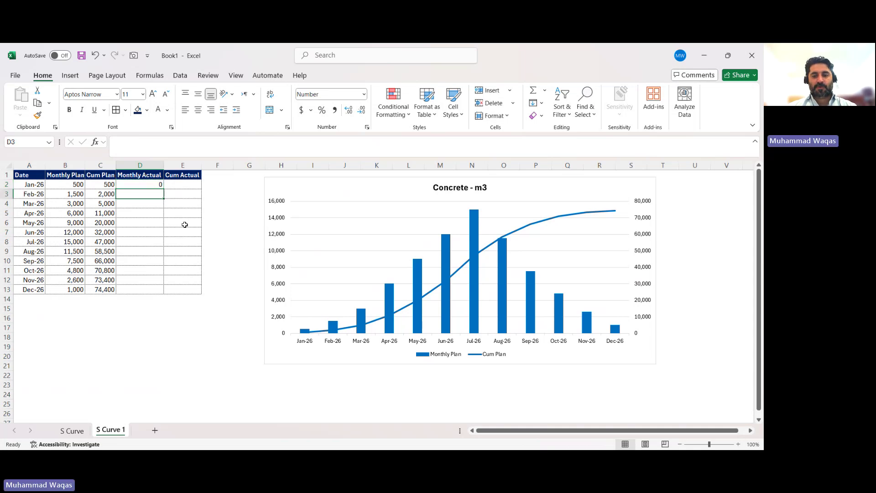
{"action": "type", "text": "700"}
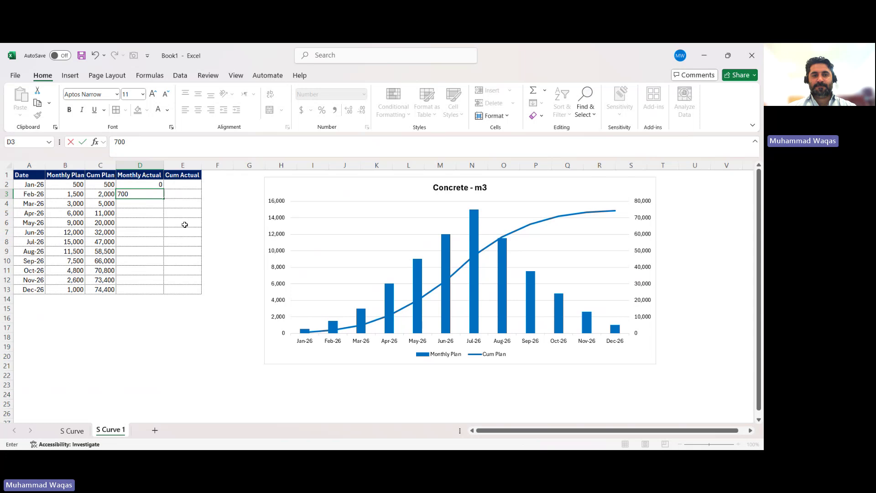
{"action": "key", "text": "Return"}
{"action": "type", "text": "1800"}
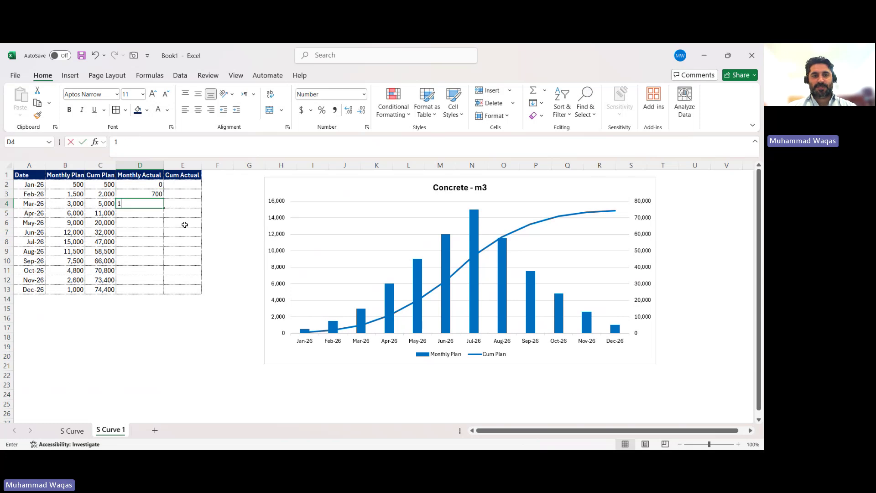
{"action": "key", "text": "Return"}
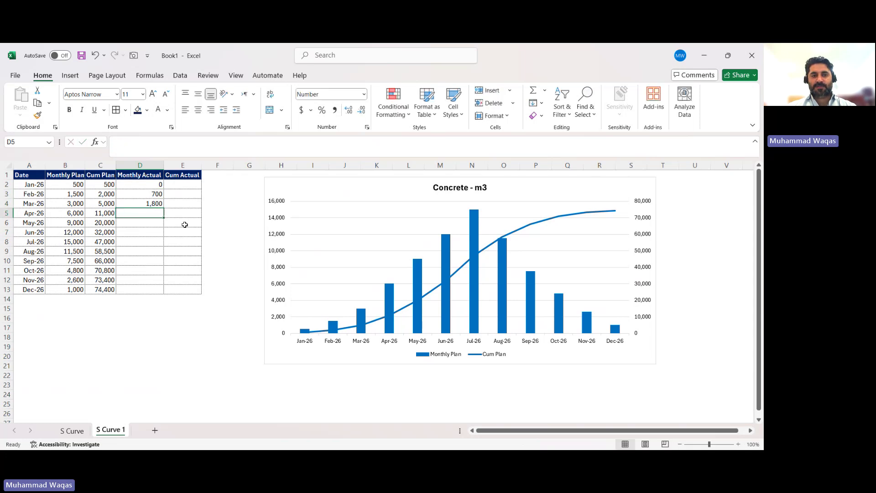
{"action": "type", "text": "3200"}
{"action": "key", "text": "Return"}
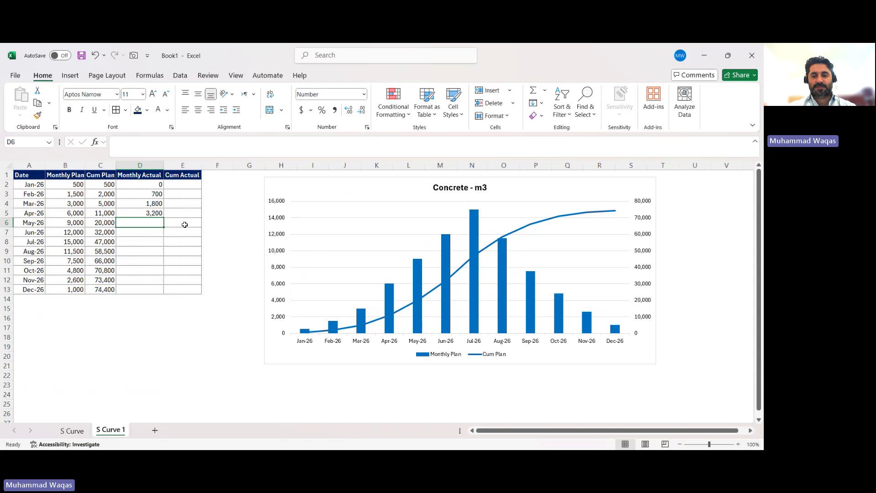
{"action": "type", "text": "6600"}
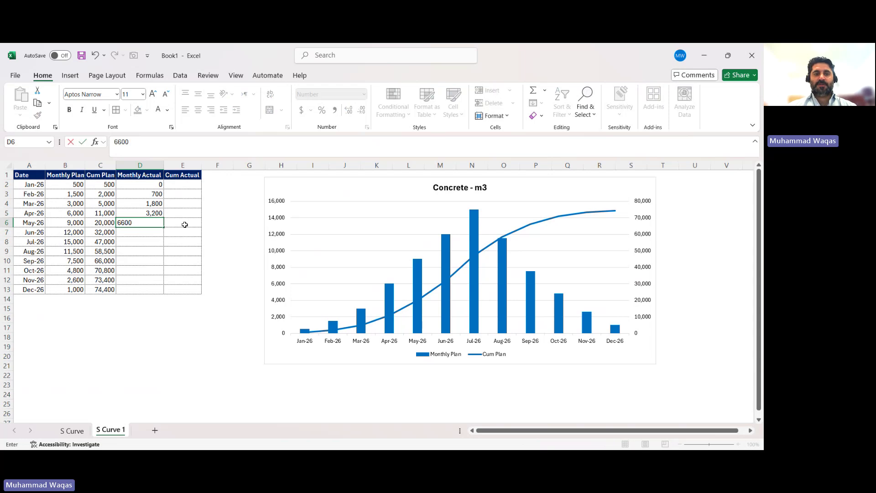
{"action": "key", "text": "Return"}
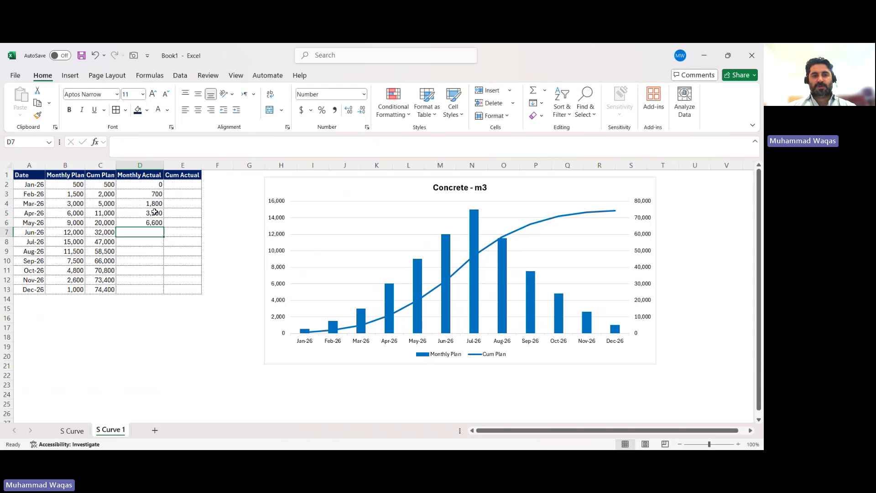
Step: Calculate Cum Actual with =D2 in E2 and =D3+E2 in E3, filling the E3 formula down to E6
{"action": "left_click", "coordinate": [186, 184]}
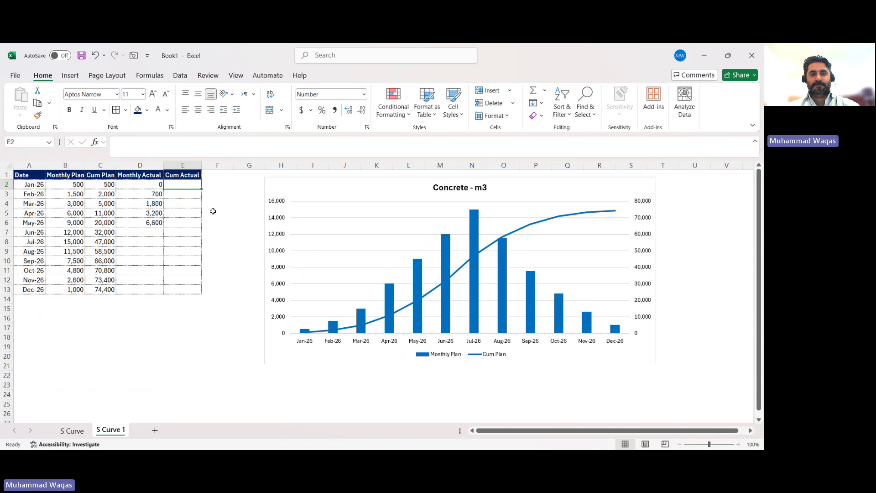
{"action": "type", "text": "=D2"}
{"action": "key", "text": "Return"}
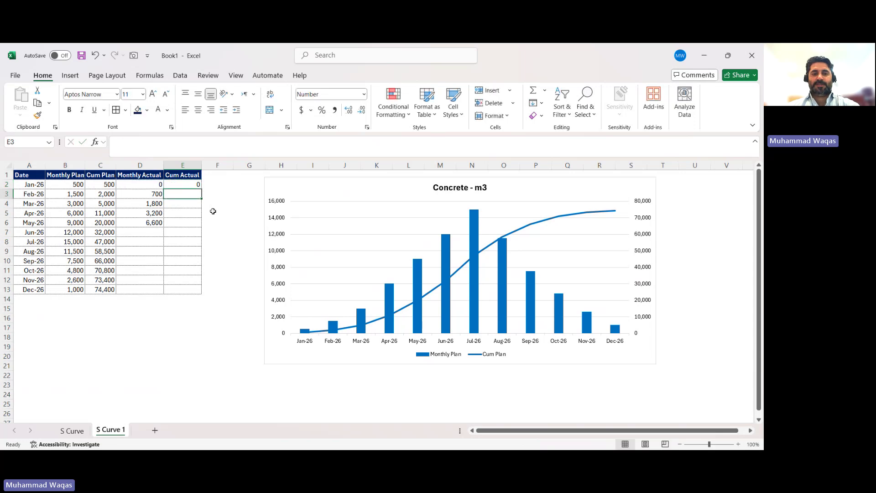
{"action": "type", "text": "=D3+"}
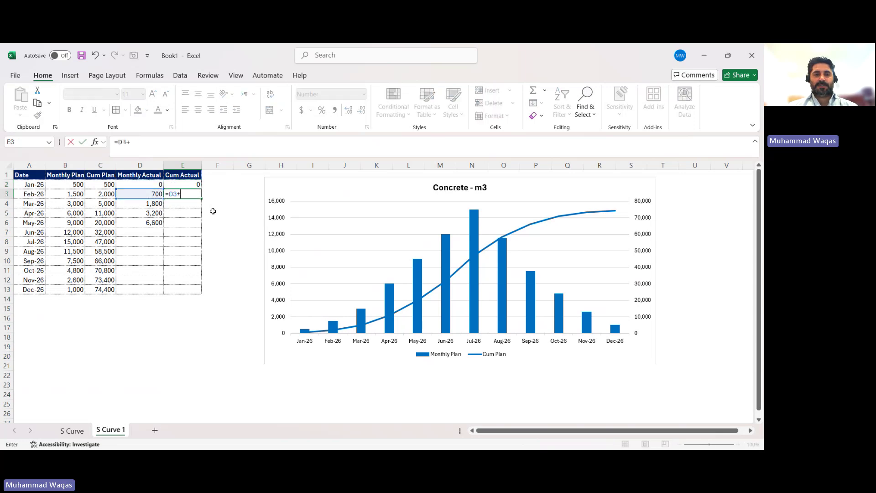
{"action": "type", "text": "E2"}
{"action": "key", "text": "Return"}
{"action": "left_click", "coordinate": [194, 194]}
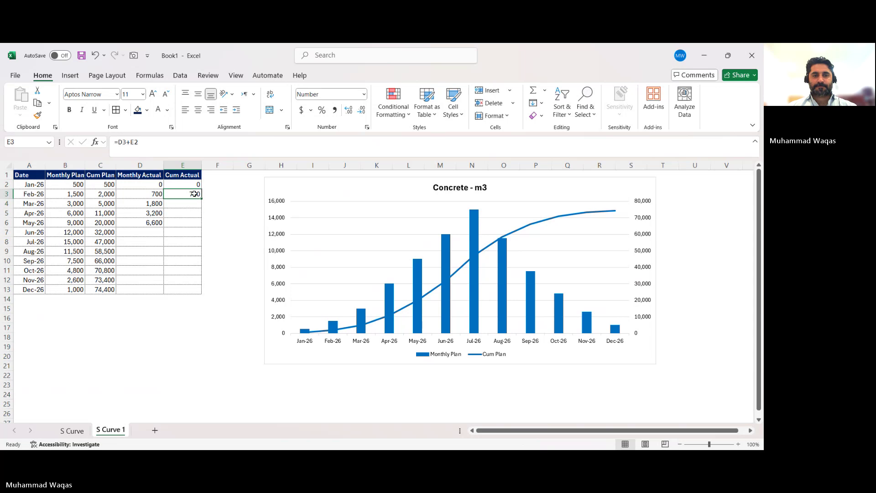
{"action": "left_click_drag", "start_coordinate": [204, 199], "coordinate": [201, 228]}
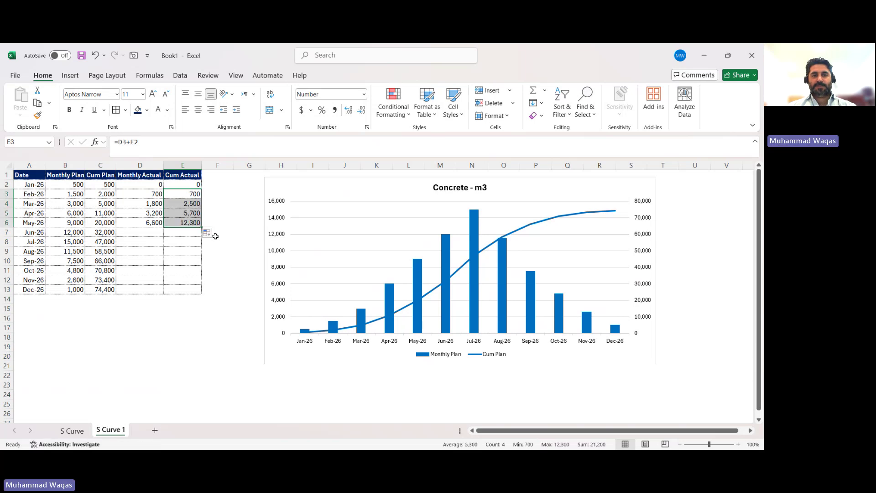
Step: Extend the chart's source data range to include the Monthly Actual and Cum Actual columns through E13
{"action": "left_click", "coordinate": [340, 190]}
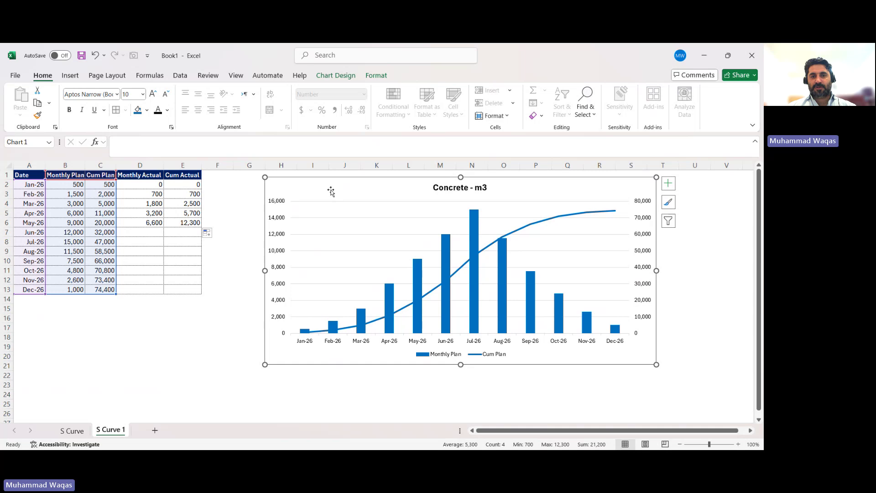
{"action": "left_click_drag", "start_coordinate": [114, 296], "coordinate": [188, 294]}
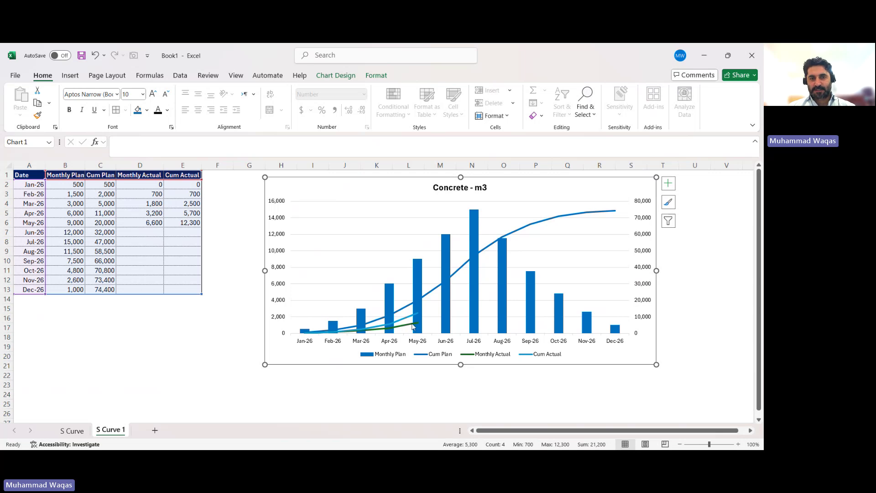
{"action": "left_click", "coordinate": [231, 290]}
Step: Change the Monthly Actual series to Clustered Column and take it off the secondary axis
{"action": "left_click", "coordinate": [300, 180]}
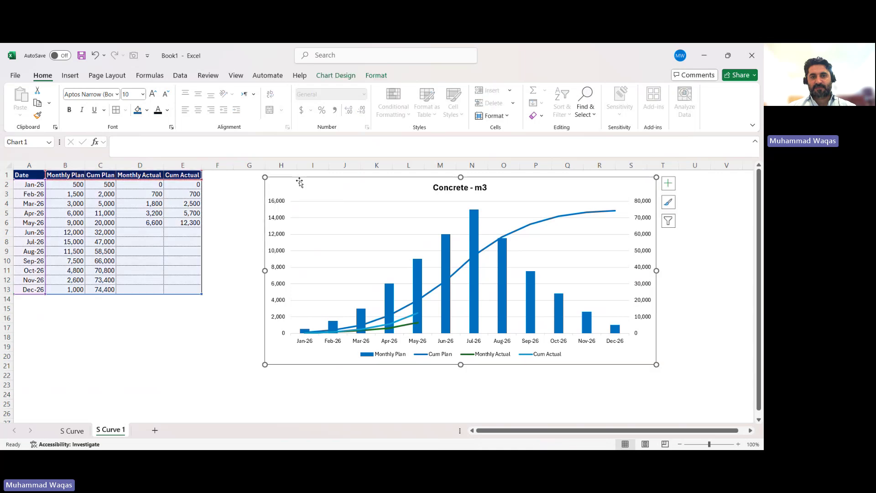
{"action": "right_click", "coordinate": [300, 182]}
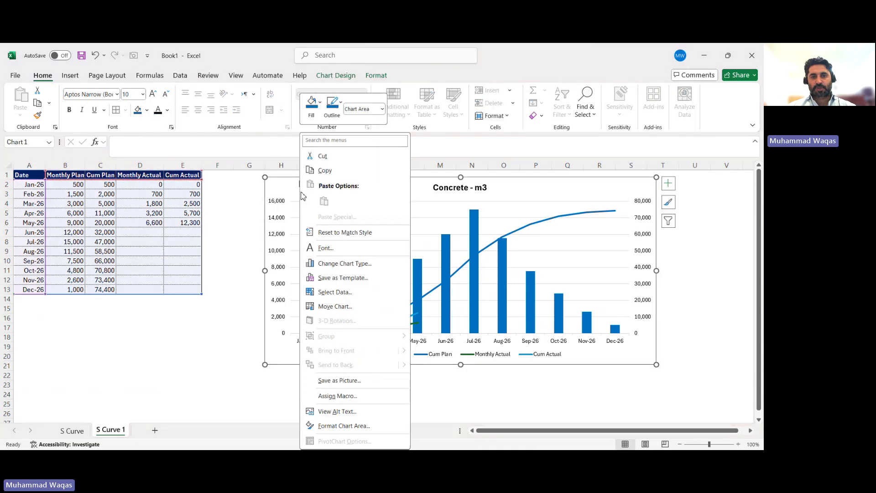
{"action": "left_click", "coordinate": [340, 265]}
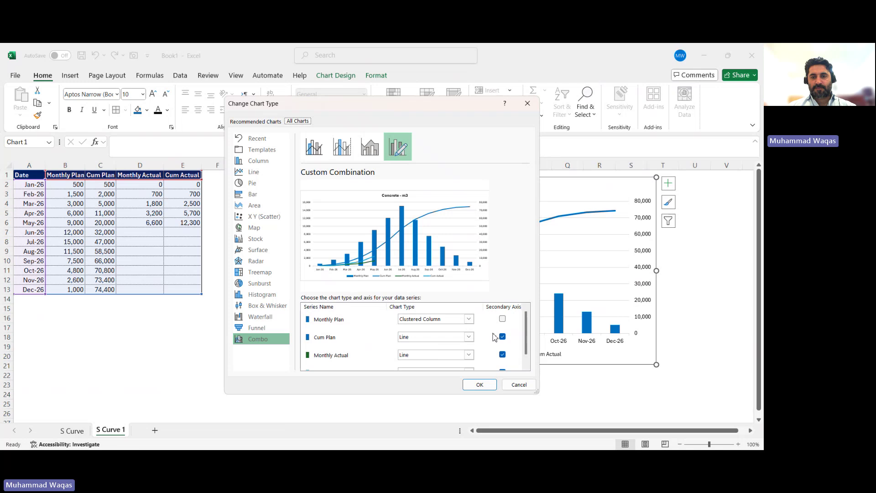
{"action": "scroll", "coordinate": [528, 344], "scroll_direction": "down", "scroll_amount": 1}
{"action": "scroll", "coordinate": [529, 344], "scroll_direction": "up", "scroll_amount": 1}
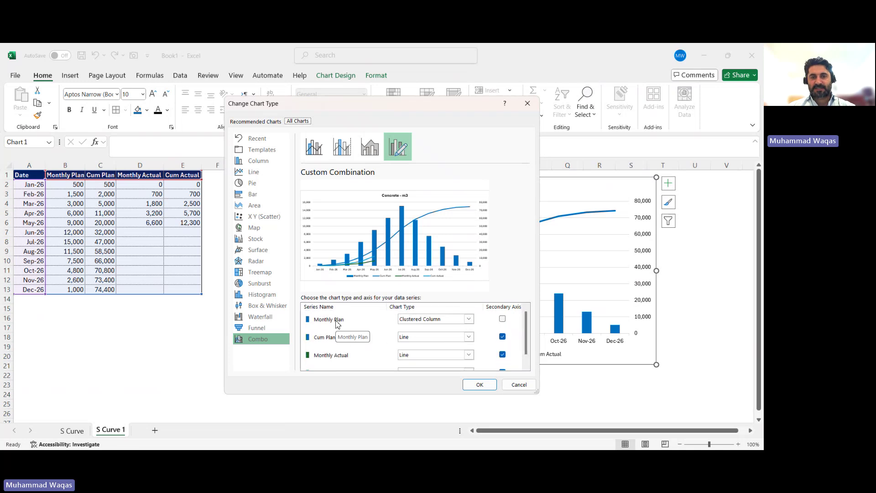
{"action": "scroll", "coordinate": [525, 338], "scroll_direction": "down", "scroll_amount": 1}
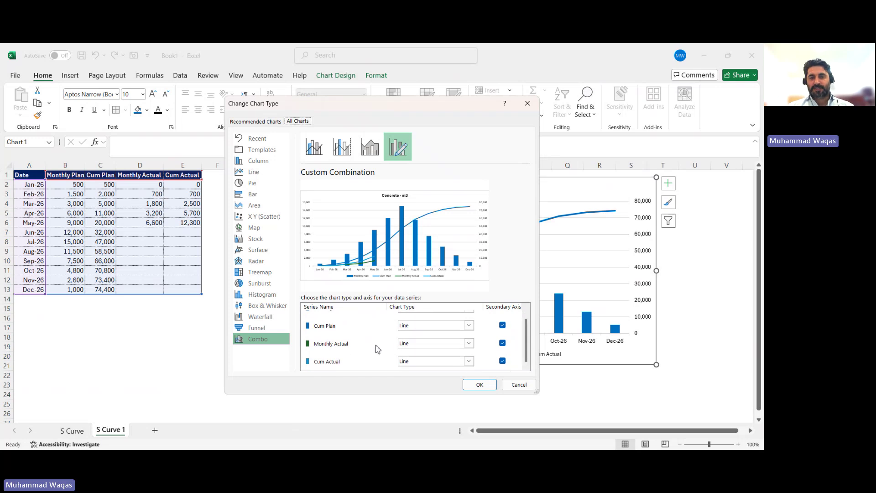
{"action": "scroll", "coordinate": [529, 340], "scroll_direction": "up", "scroll_amount": 1}
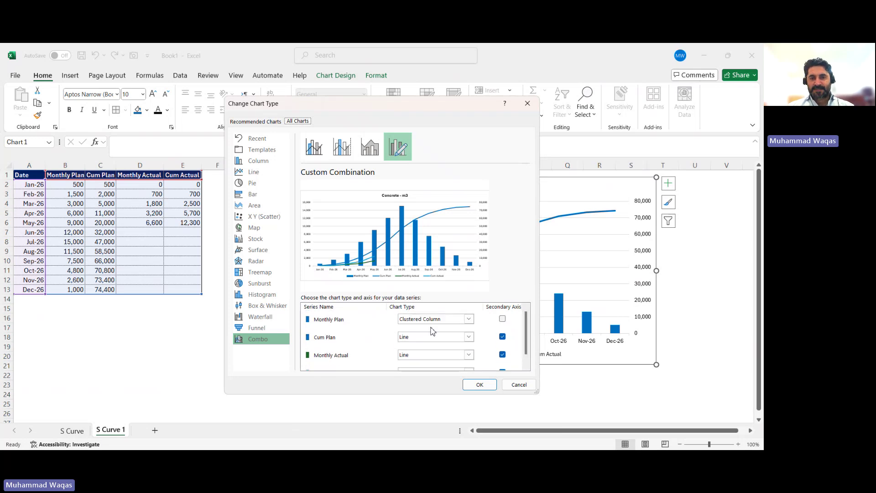
{"action": "left_click", "coordinate": [470, 357]}
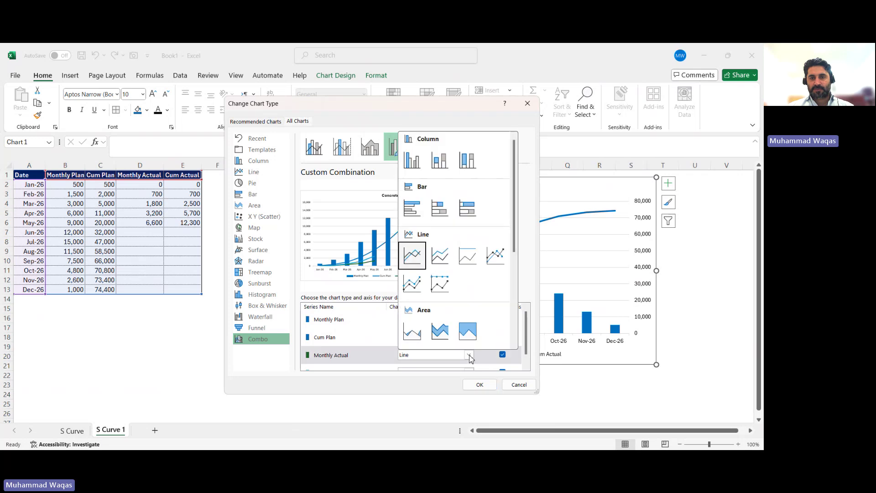
{"action": "left_click", "coordinate": [419, 162]}
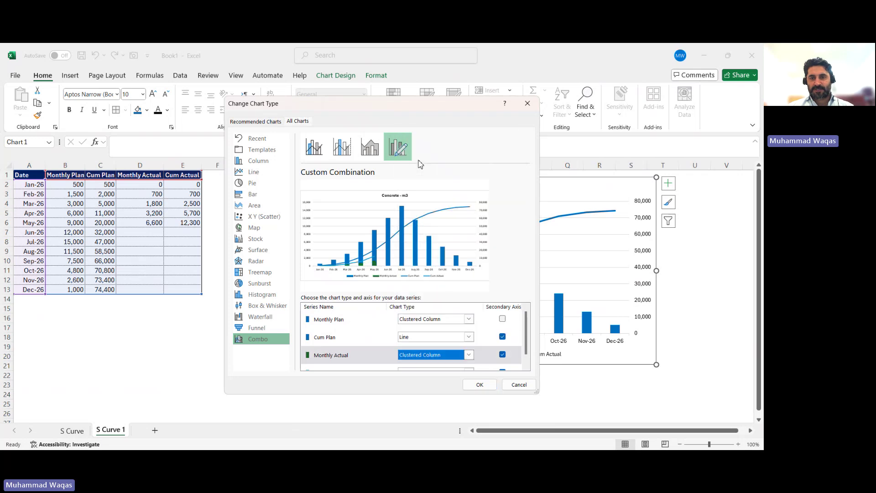
{"action": "left_click", "coordinate": [502, 354]}
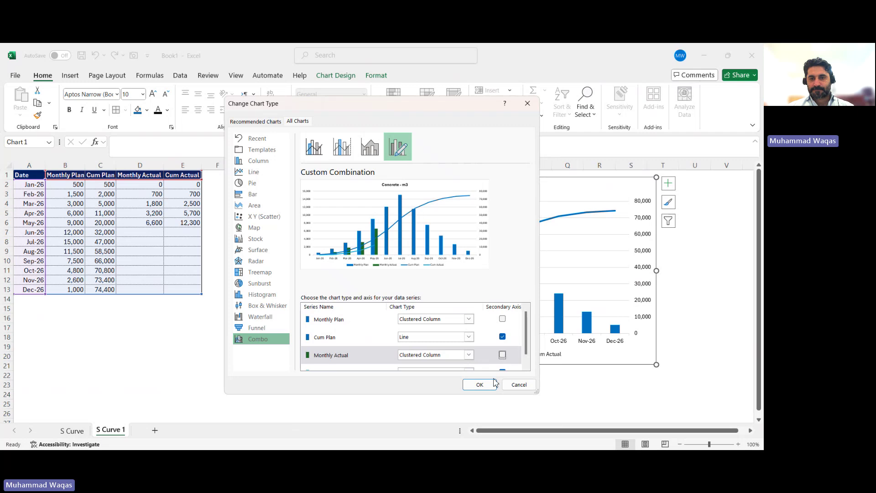
{"action": "left_click", "coordinate": [480, 385]}
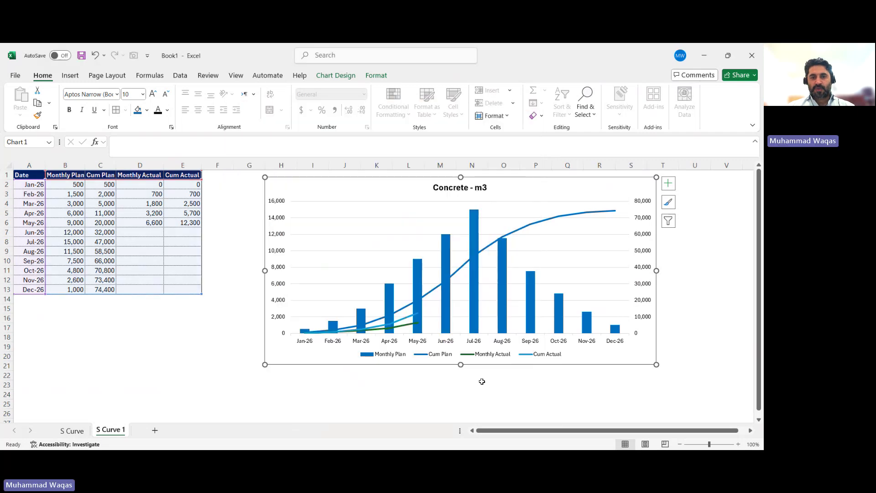
{"action": "left_click", "coordinate": [397, 384]}
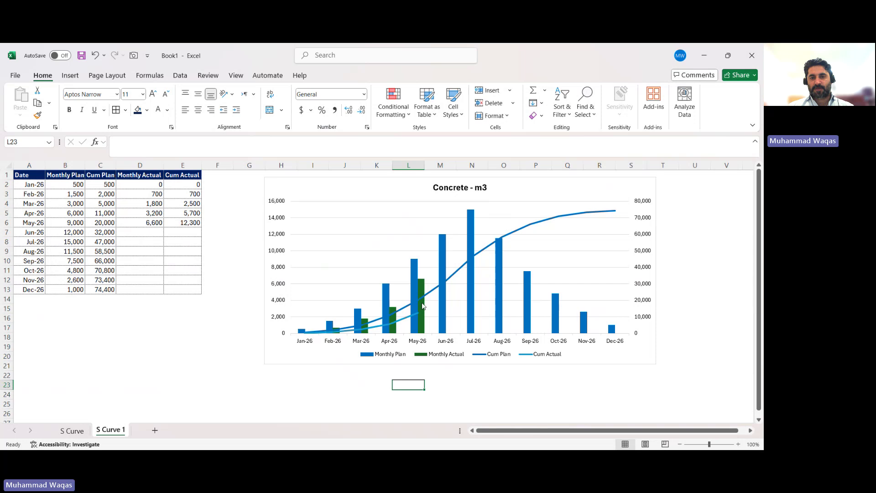
Step: Set both the fill and the outline of the Monthly Actual columns to the standard gold colour
{"action": "left_click", "coordinate": [422, 288]}
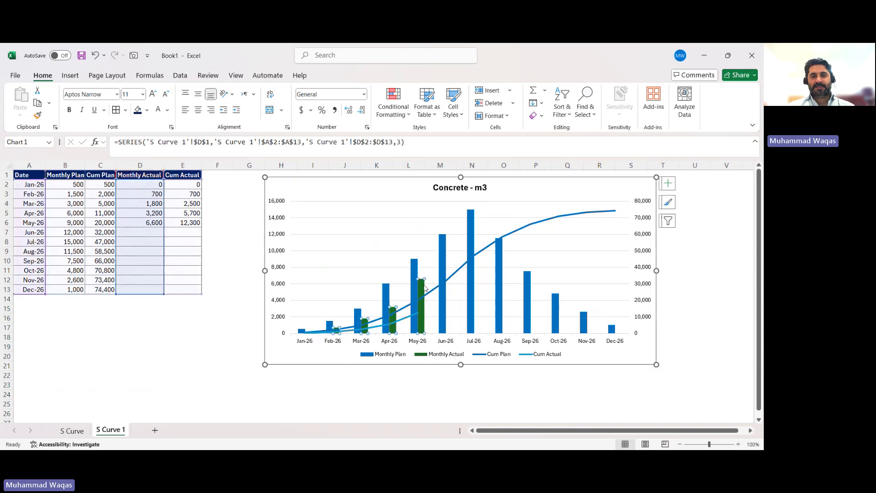
{"action": "left_click", "coordinate": [377, 75]}
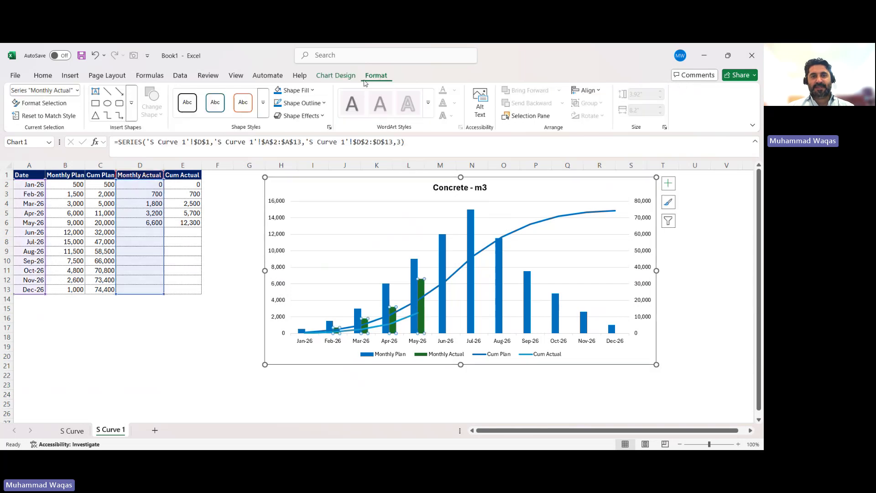
{"action": "left_click", "coordinate": [295, 90]}
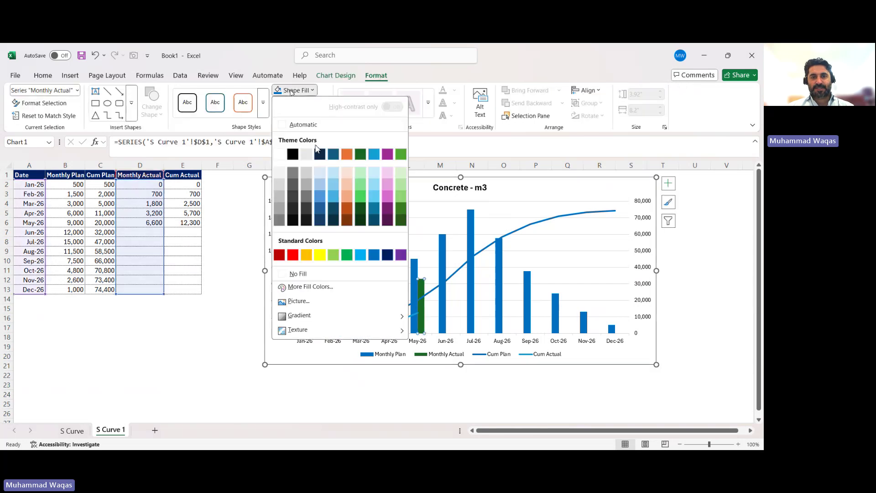
{"action": "left_click", "coordinate": [306, 254]}
{"action": "left_click", "coordinate": [305, 103]}
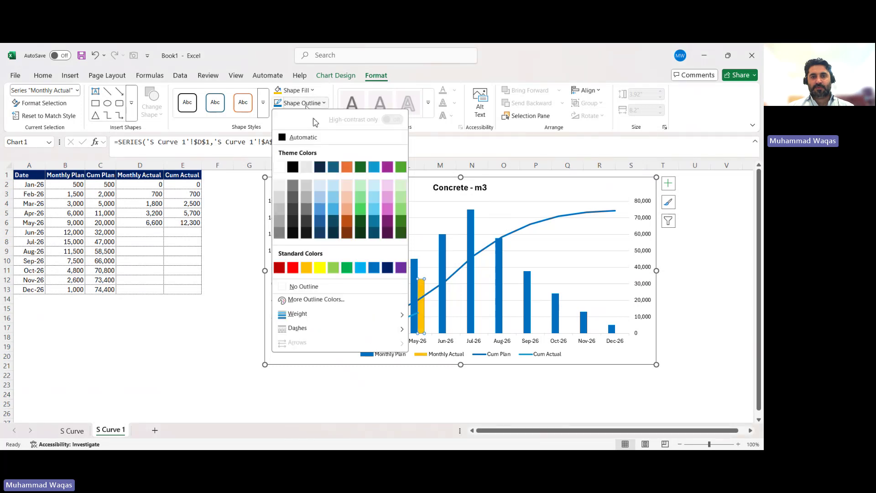
{"action": "left_click", "coordinate": [306, 267]}
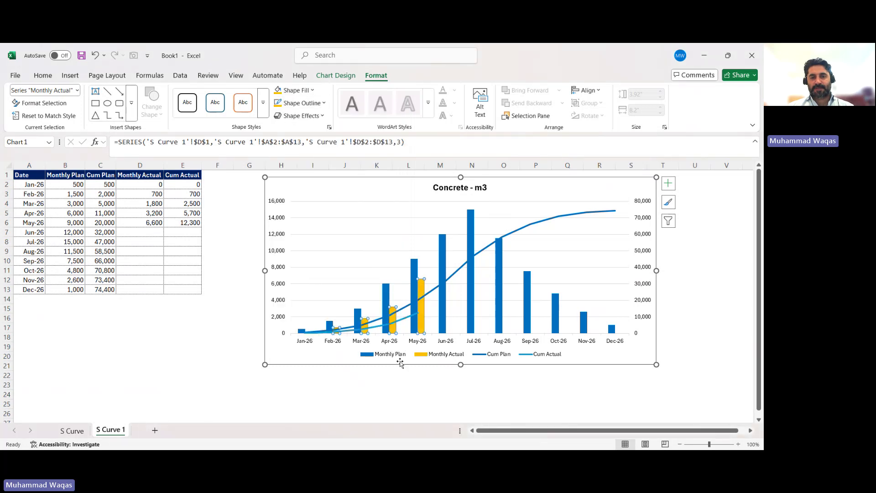
{"action": "left_click", "coordinate": [377, 384]}
Step: Recolour the Cum Actual line with the same gold outline used for the Monthly Actual columns
{"action": "left_click", "coordinate": [406, 319]}
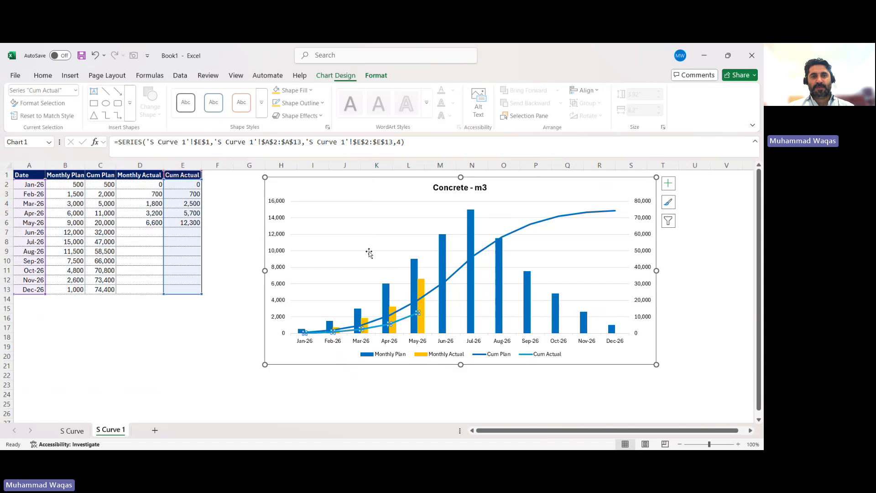
{"action": "left_click", "coordinate": [279, 104]}
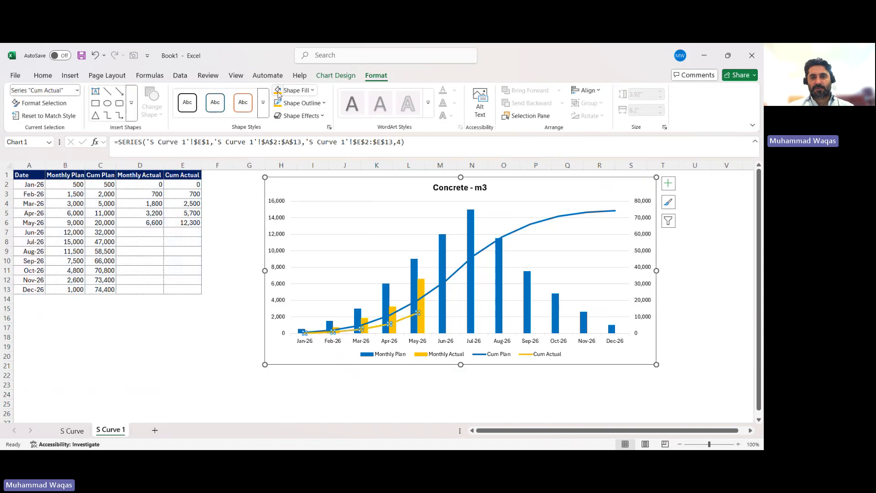
{"action": "left_click", "coordinate": [402, 399]}
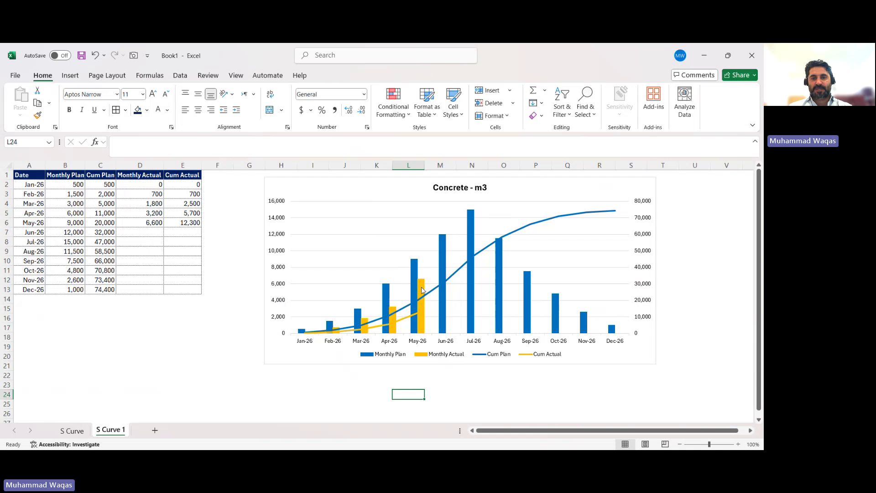
Step: Add data labels to the Monthly Plan columns in the chart
{"action": "left_click", "coordinate": [445, 245]}
{"action": "left_click", "coordinate": [668, 183]}
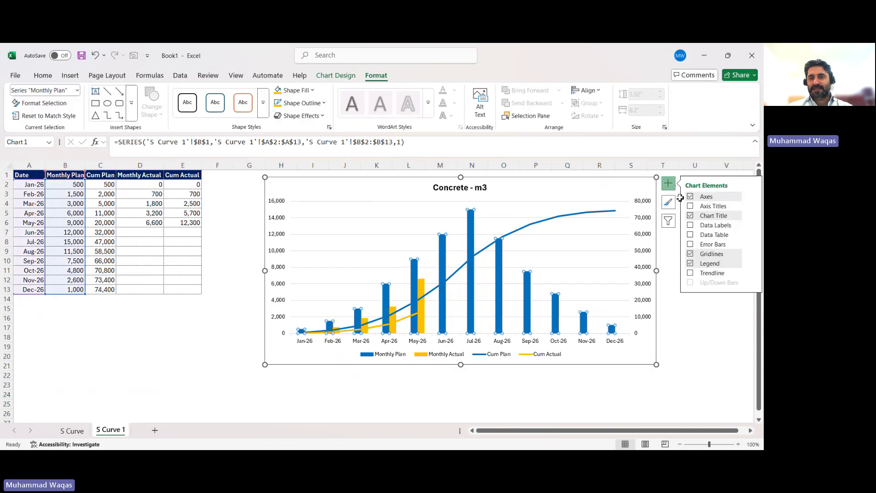
{"action": "left_click", "coordinate": [698, 226]}
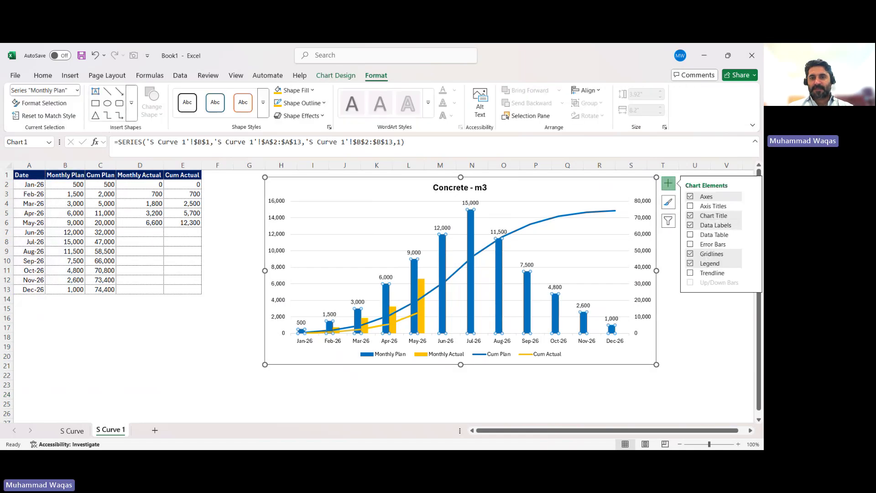
{"action": "left_click", "coordinate": [567, 394]}
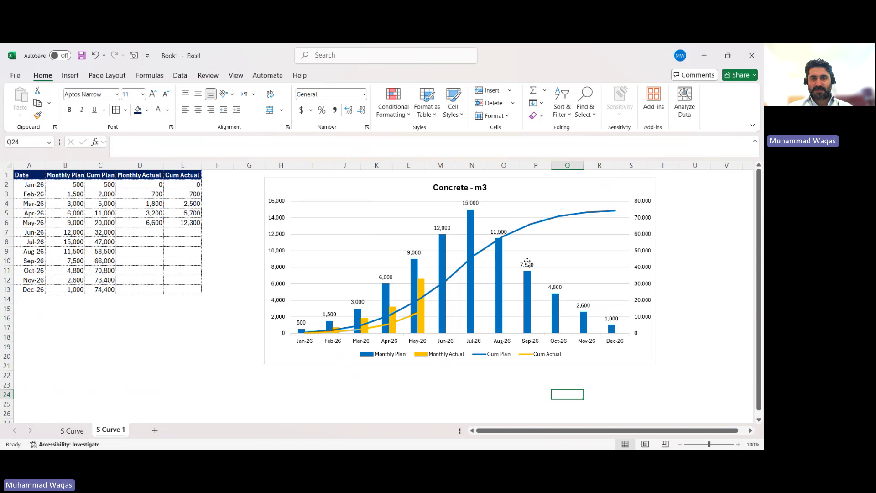
Step: Add data labels to the Monthly Actual columns in the chart
{"action": "left_click", "coordinate": [423, 290]}
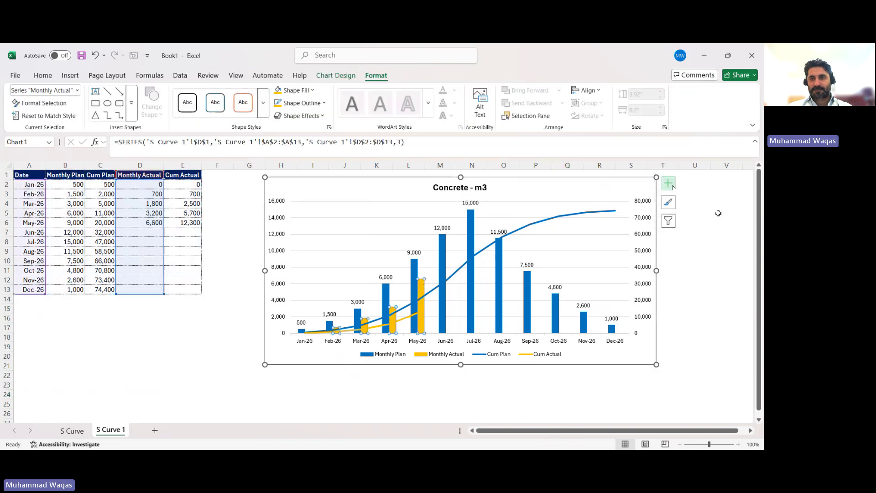
{"action": "left_click", "coordinate": [668, 184]}
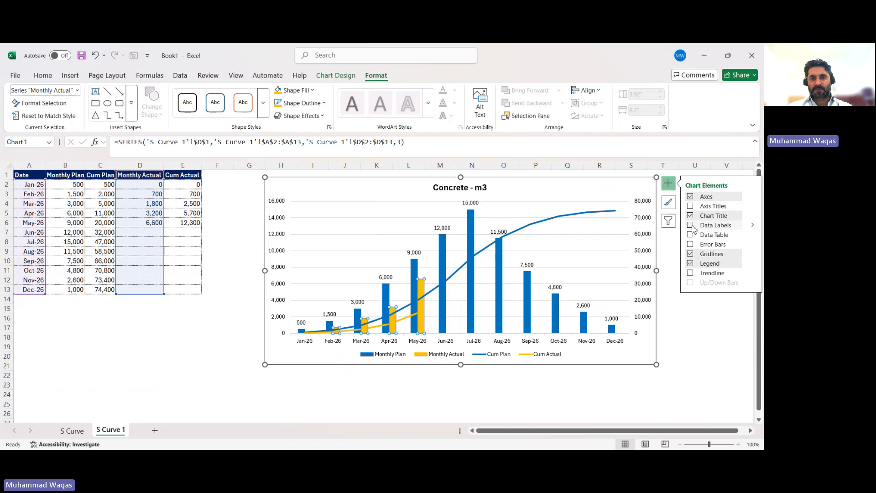
{"action": "left_click", "coordinate": [692, 226]}
{"action": "left_click", "coordinate": [471, 385]}
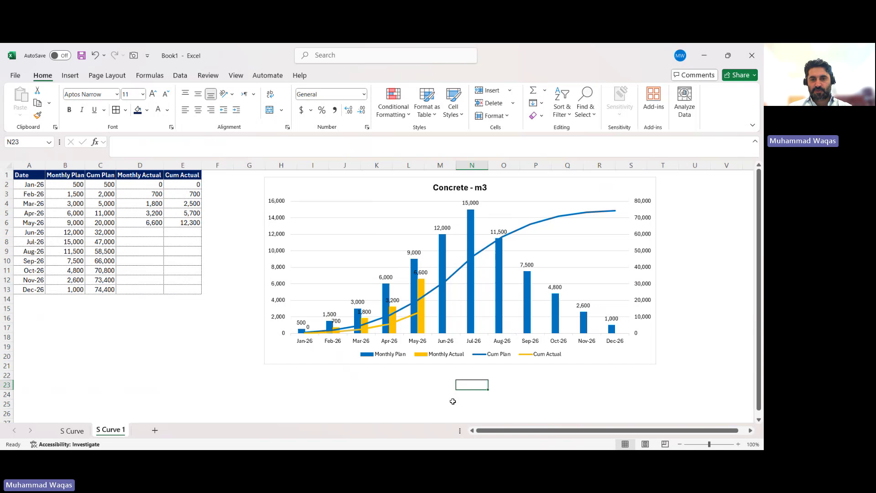
Step: Change the position of the Monthly Actual data labels to Center
{"action": "left_click", "coordinate": [425, 273]}
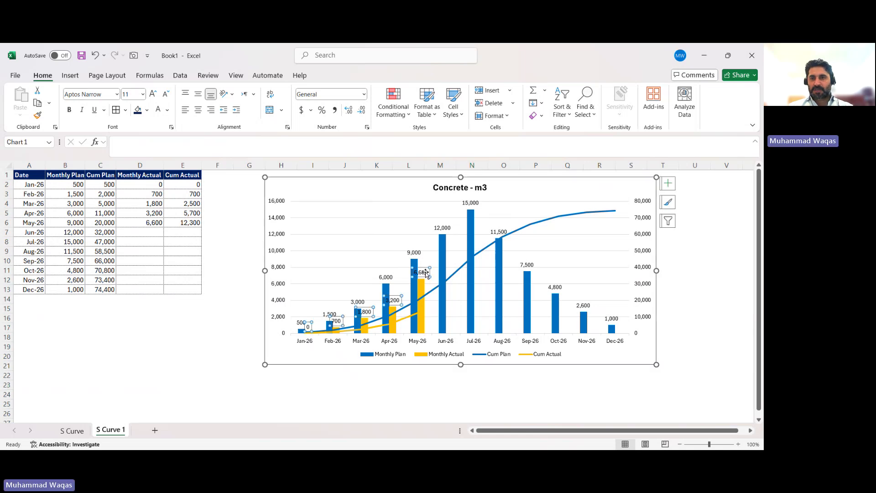
{"action": "left_click", "coordinate": [667, 183]}
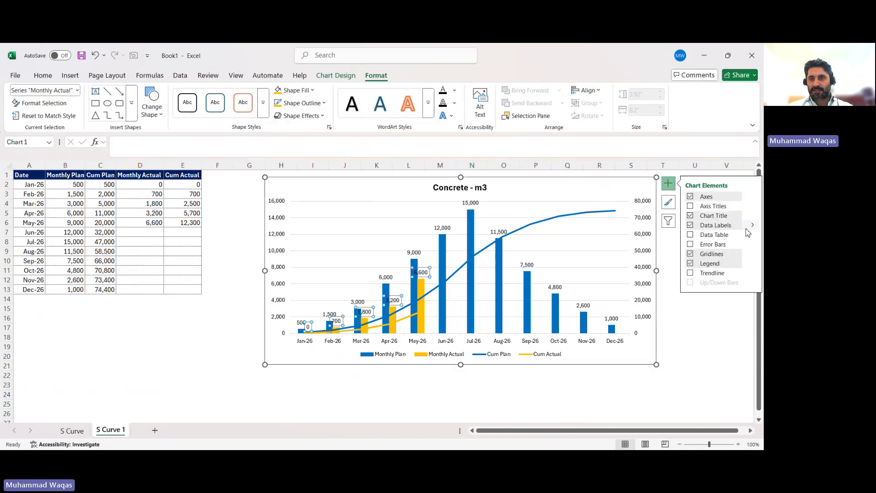
{"action": "left_click", "coordinate": [752, 225]}
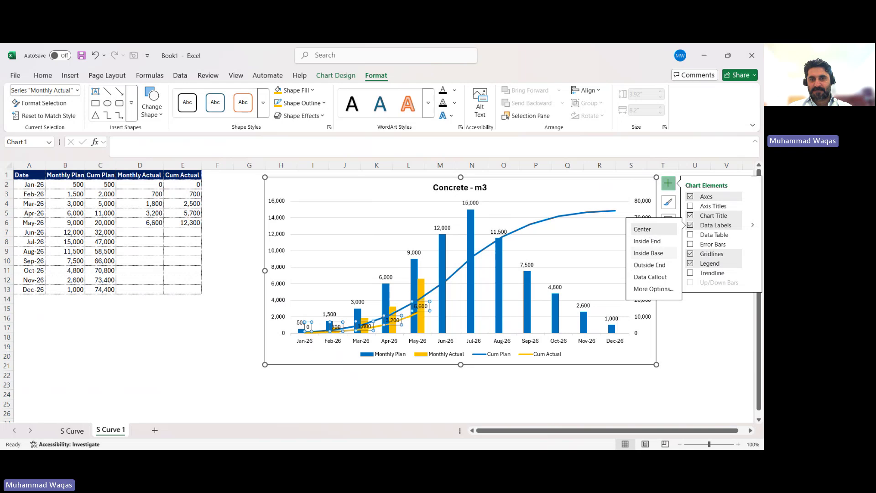
{"action": "left_click", "coordinate": [643, 229]}
{"action": "left_click", "coordinate": [440, 384]}
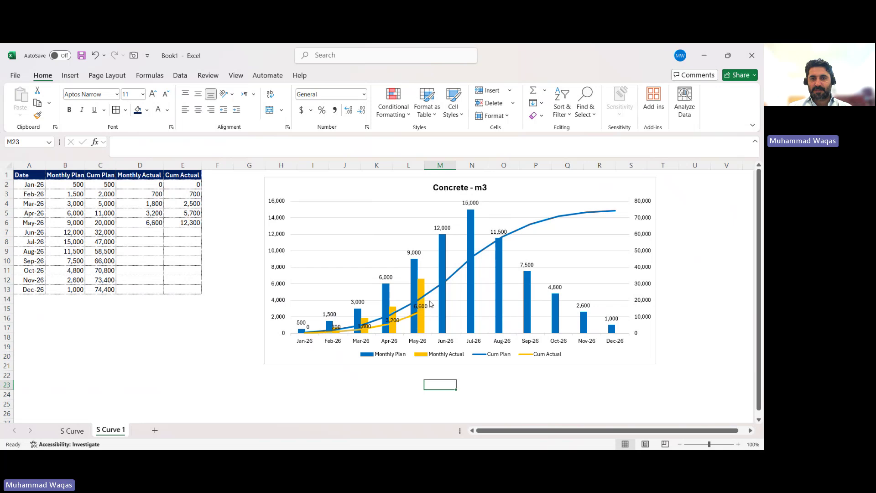
Step: Add data labels to both the Cum Plan line and the Cum Actual line
{"action": "left_click", "coordinate": [457, 277]}
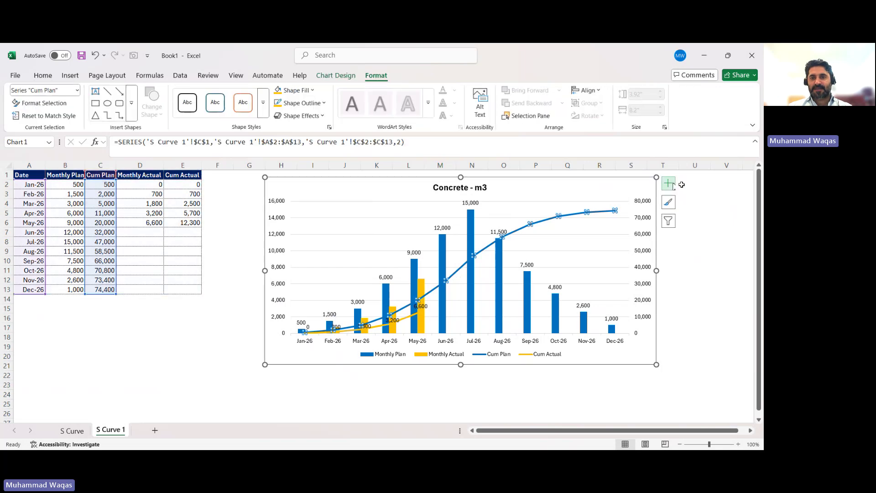
{"action": "left_click", "coordinate": [669, 184]}
{"action": "left_click", "coordinate": [691, 224]}
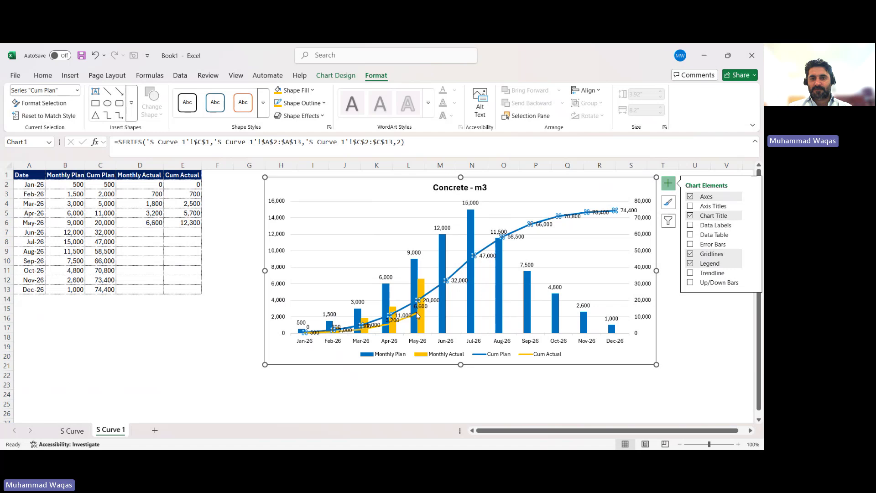
{"action": "left_click", "coordinate": [417, 313]}
{"action": "left_click", "coordinate": [690, 225]}
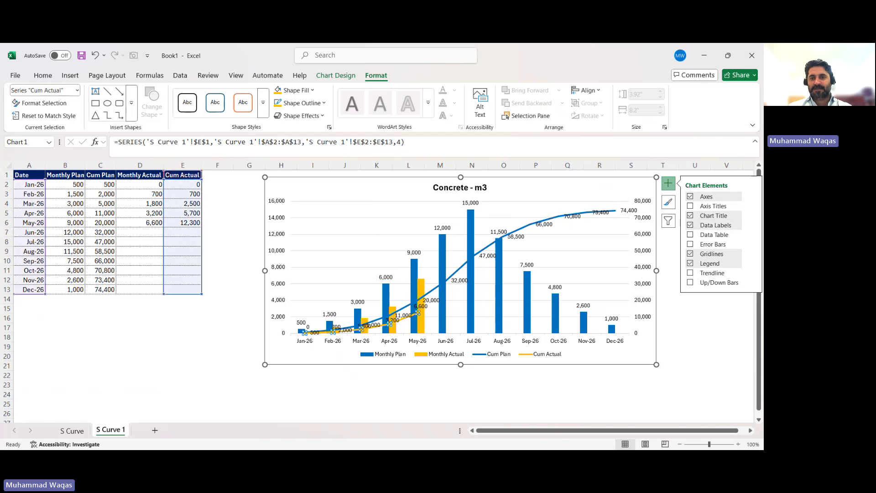
{"action": "left_click", "coordinate": [543, 373]}
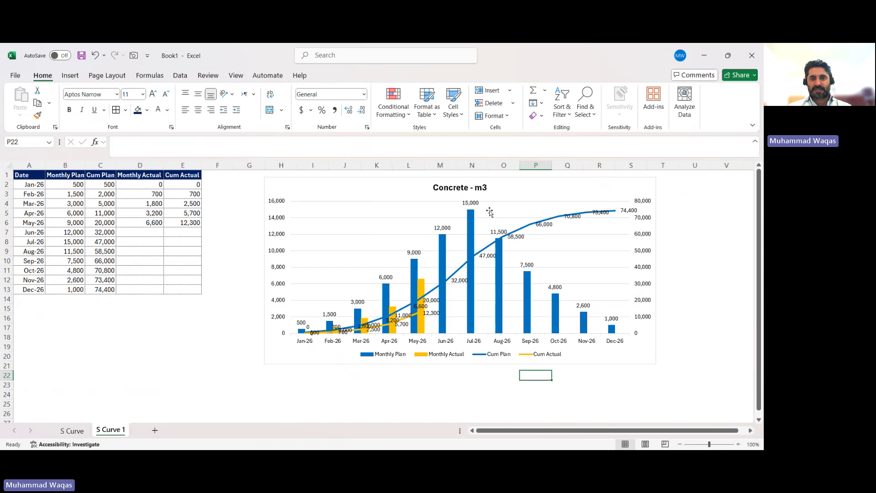
Step: Delete the data labels from all four chart series
{"action": "left_click", "coordinate": [466, 205]}
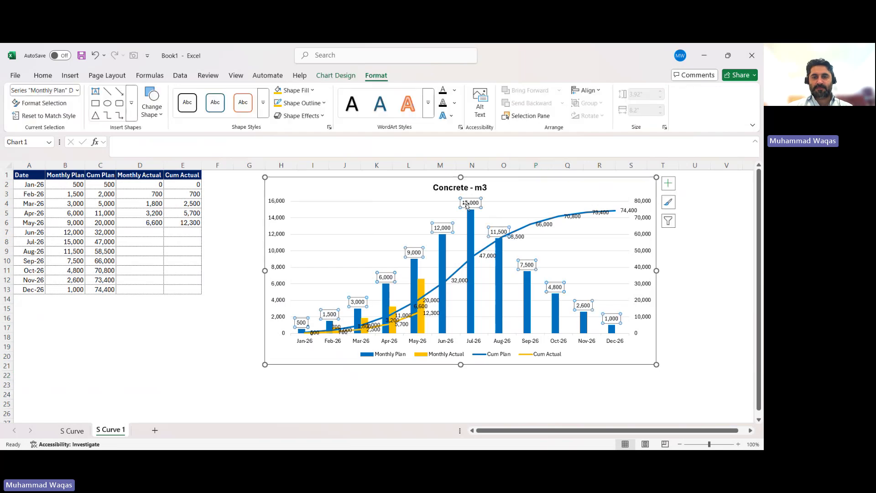
{"action": "left_click", "coordinate": [523, 233]}
{"action": "key", "text": "Delete"}
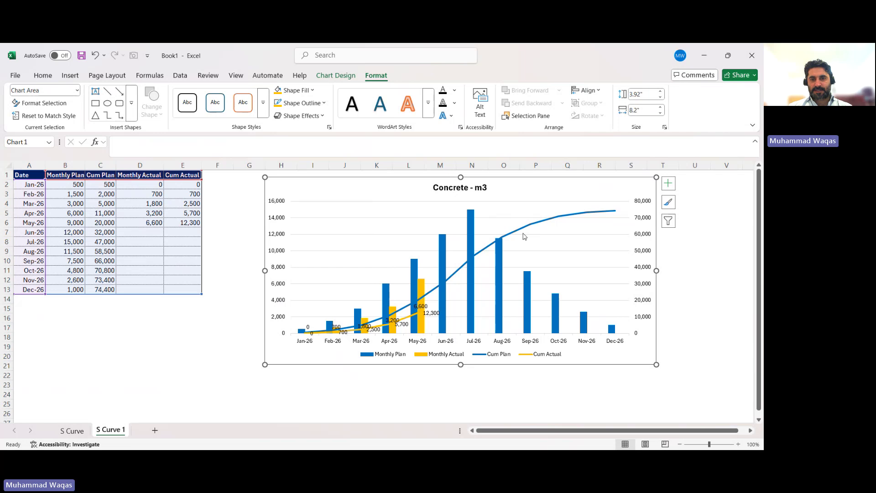
{"action": "key", "text": "Delete"}
{"action": "left_click", "coordinate": [421, 307]}
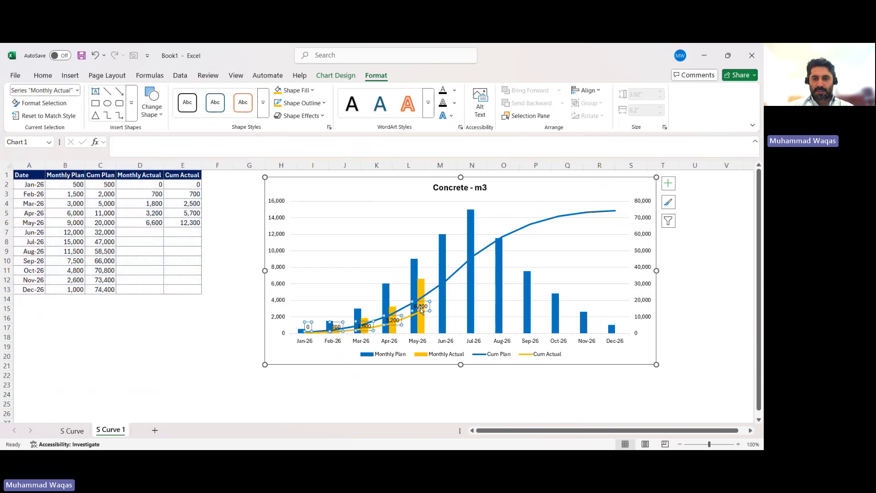
{"action": "key", "text": "Delete"}
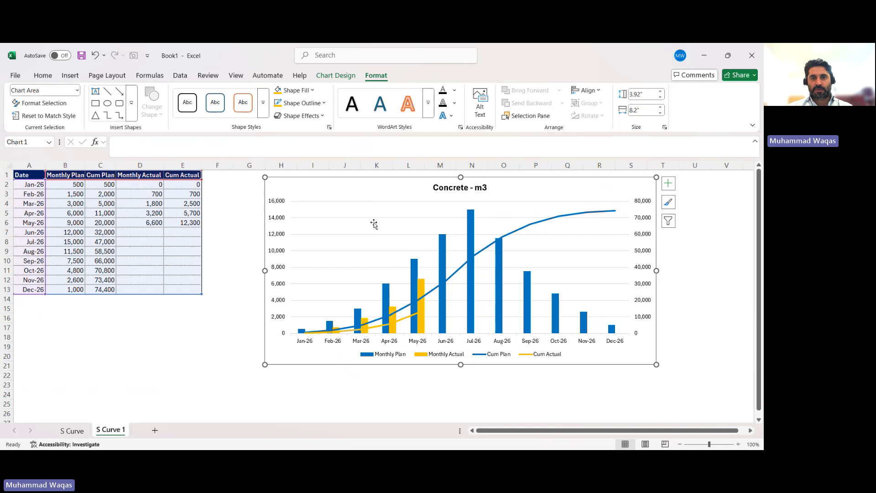
Step: Apply the quick layout with a data table and legend keys below the plot, and enlarge the chart to reach column G and row 22
{"action": "left_click", "coordinate": [336, 75]}
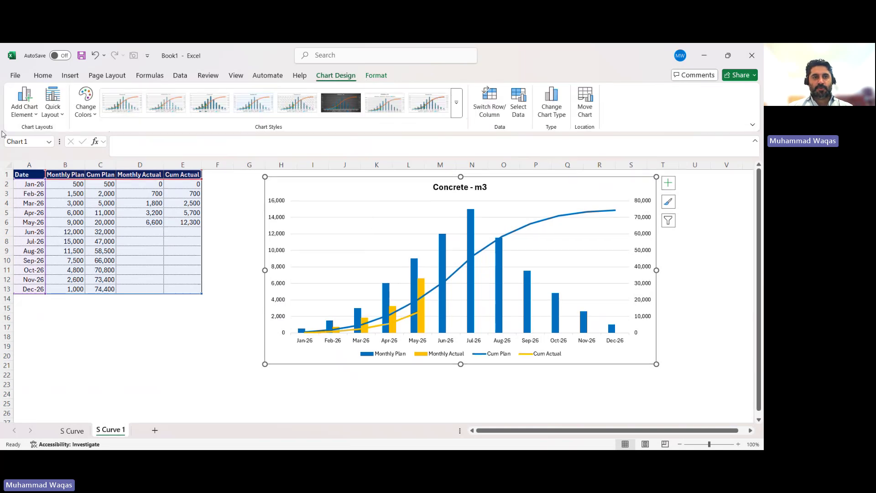
{"action": "left_click", "coordinate": [52, 104]}
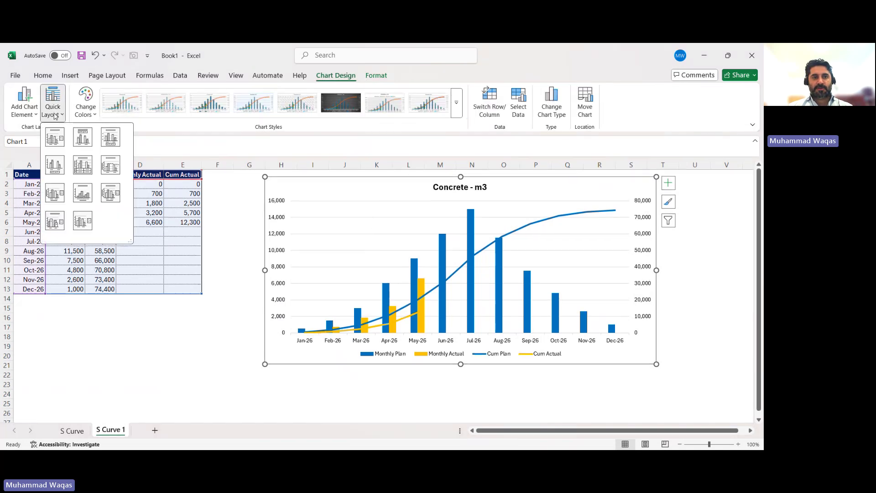
{"action": "left_click", "coordinate": [81, 166]}
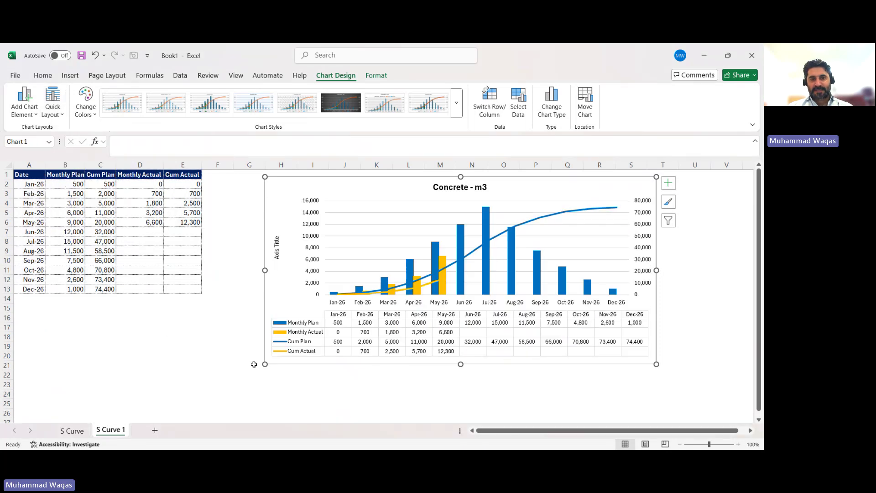
{"action": "left_click_drag", "start_coordinate": [264, 364], "coordinate": [241, 376]}
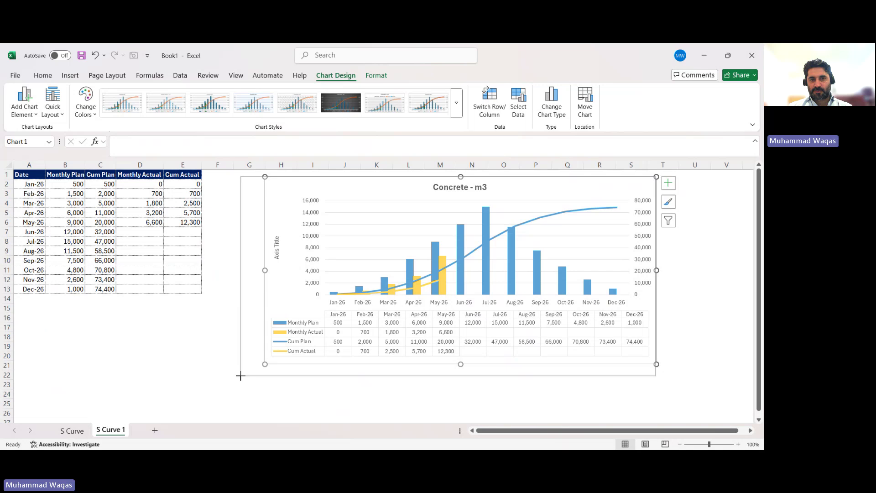
Step: Delete the vertical axis title placeholder and move the chart slightly up and to the left on the sheet
{"action": "left_click", "coordinate": [252, 254]}
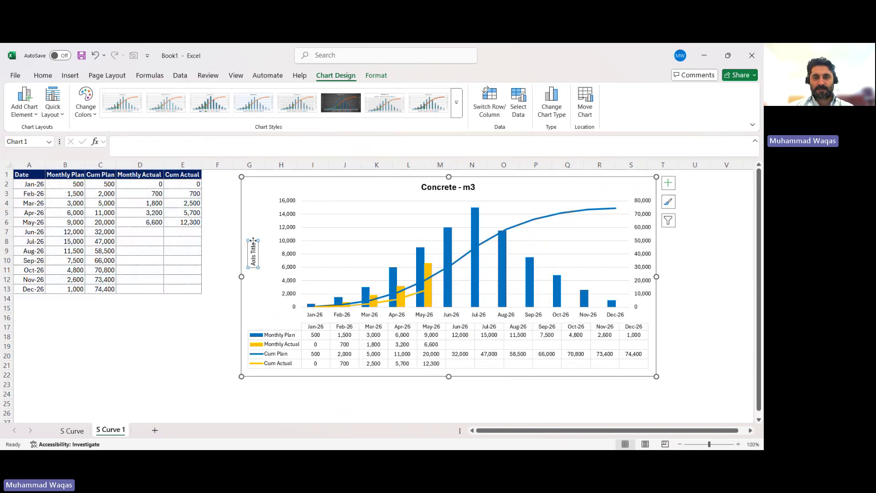
{"action": "key", "text": "Delete"}
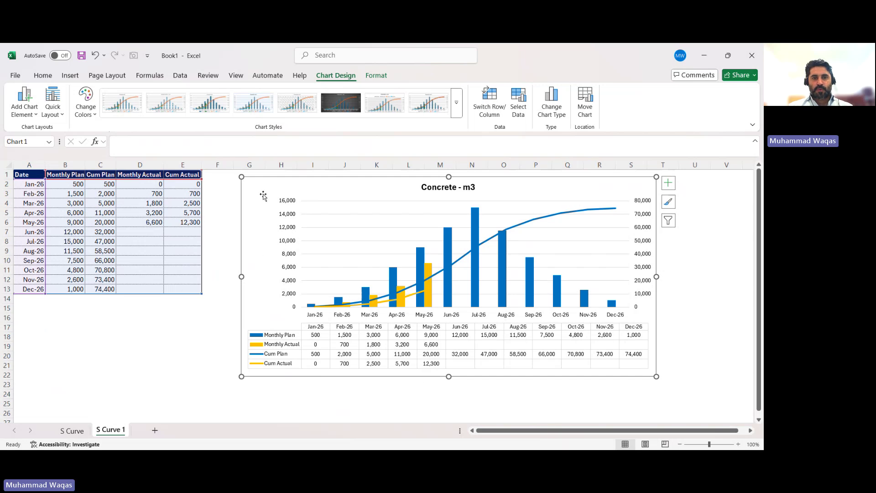
{"action": "left_click_drag", "start_coordinate": [264, 194], "coordinate": [259, 187]}
{"action": "left_click", "coordinate": [692, 193]}
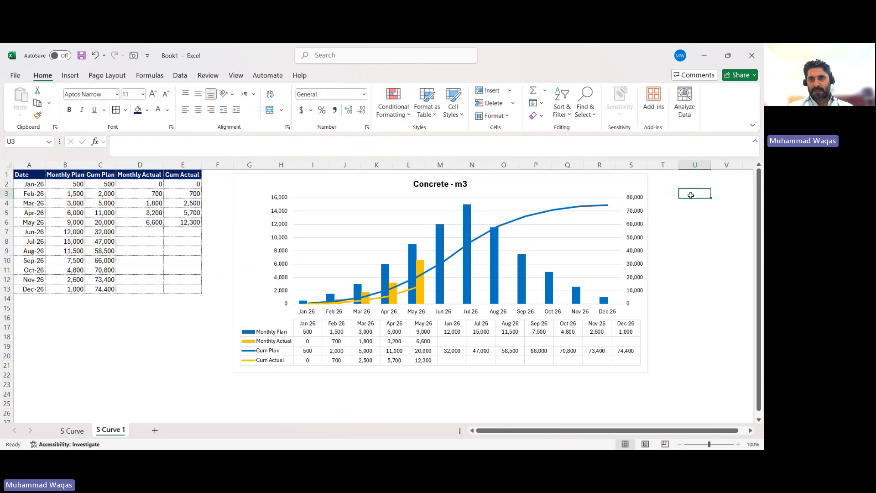
Step: Enter the label DD in cell U2 and the date May-26 beside it in V2
{"action": "left_click", "coordinate": [691, 182]}
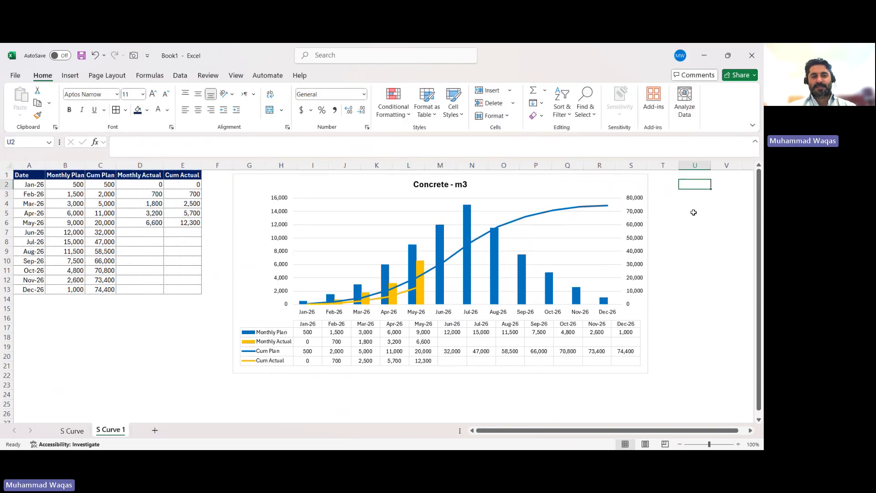
{"action": "type", "text": "Da"}
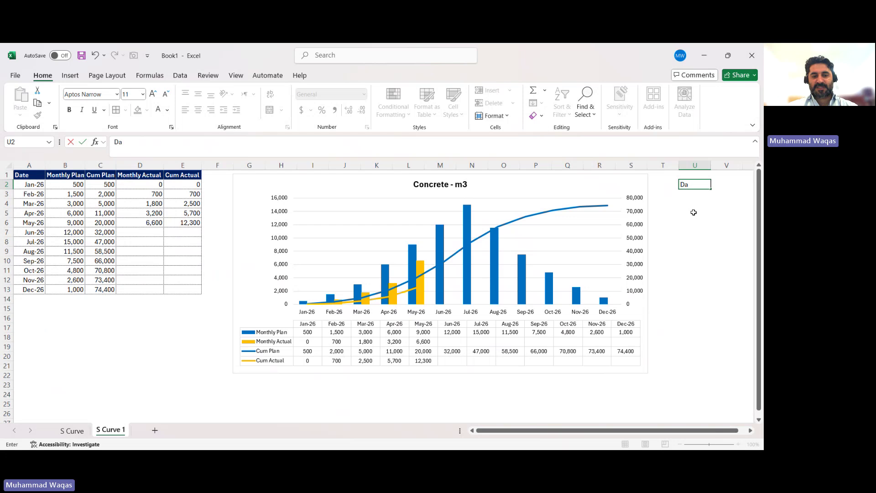
{"action": "type", "text": "D"}
{"action": "key", "text": "Tab"}
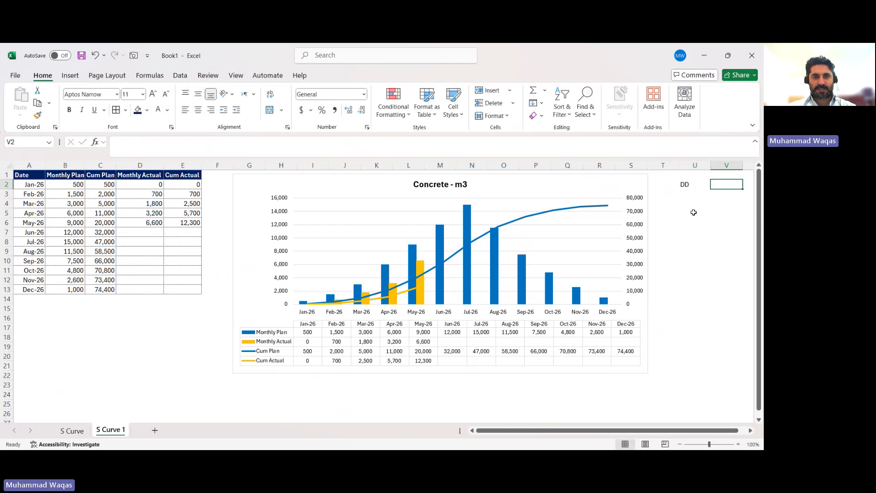
{"action": "type", "text": "May"}
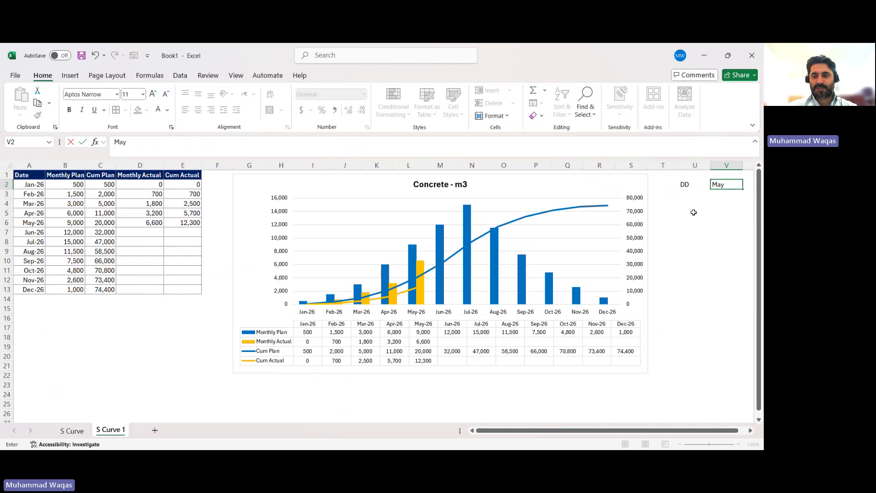
{"action": "type", "text": "-26"}
{"action": "key", "text": "Return"}
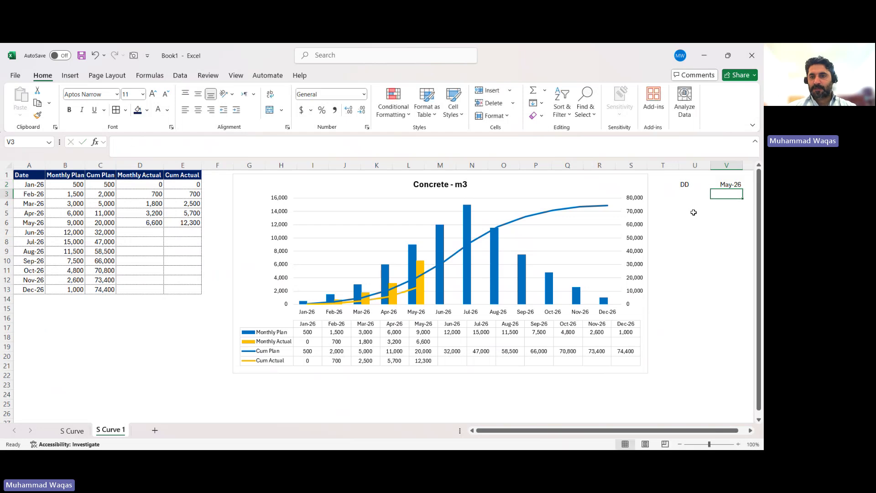
Step: Enter the labels Plan, Actual and Var below DD in cells U3 to U5
{"action": "type", "text": "Plan"}
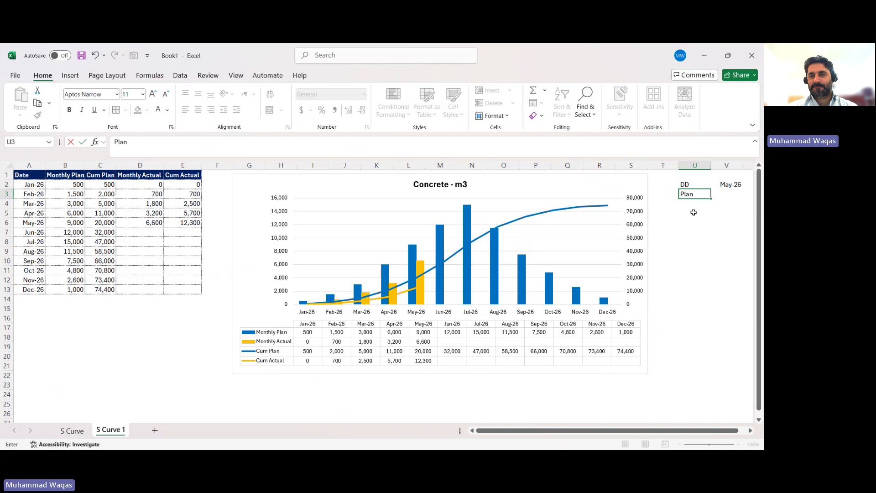
{"action": "key", "text": "Return"}
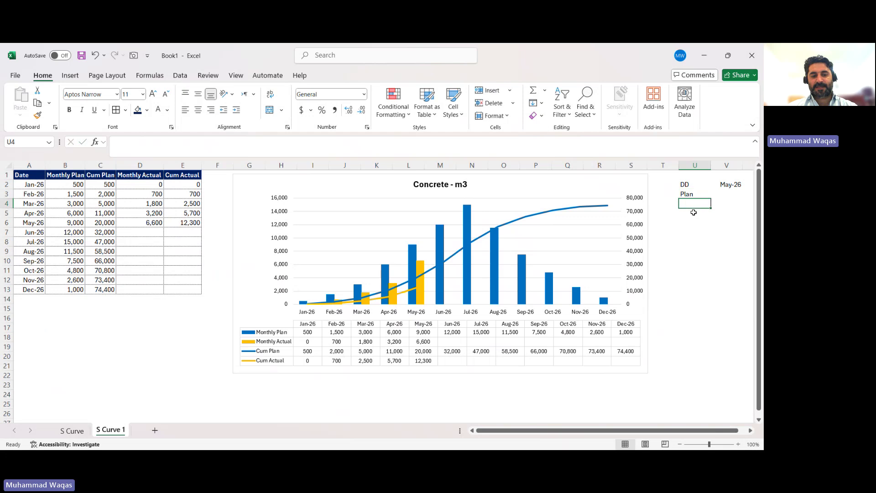
{"action": "type", "text": "Actual"}
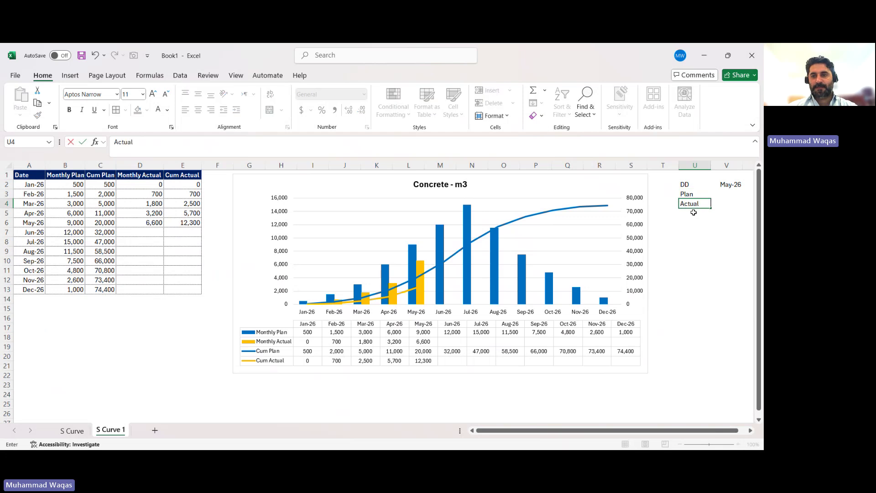
{"action": "key", "text": "Return"}
{"action": "type", "text": "Var"}
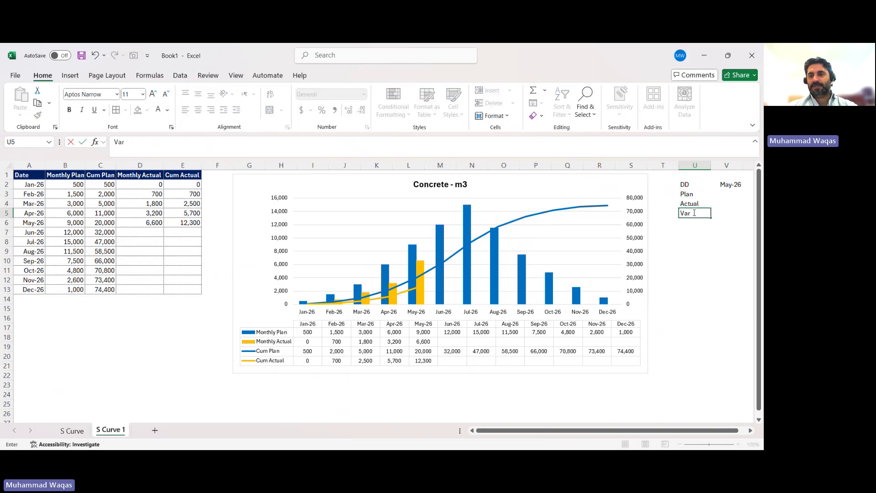
{"action": "key", "text": "Return"}
Step: Add borders to the summary table U2:V5 and make its DD row bold
{"action": "left_click_drag", "start_coordinate": [687, 184], "coordinate": [716, 213]}
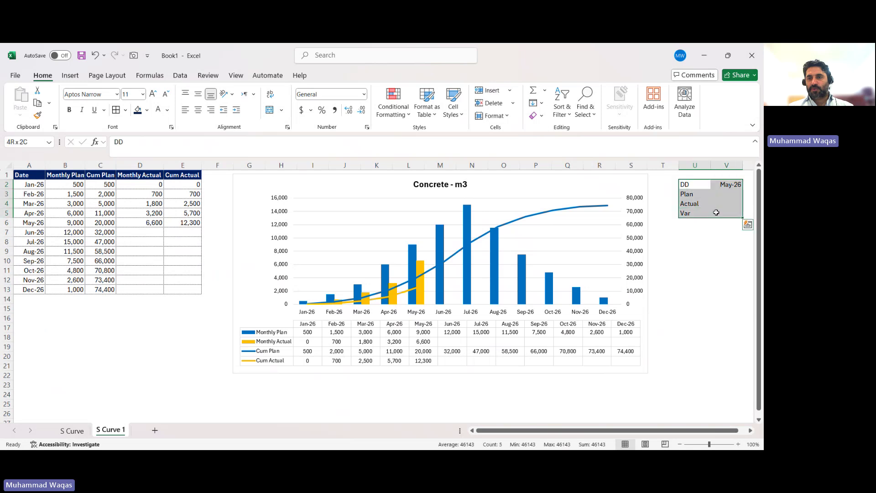
{"action": "left_click", "coordinate": [116, 110]}
{"action": "left_click_drag", "start_coordinate": [687, 184], "coordinate": [727, 185]}
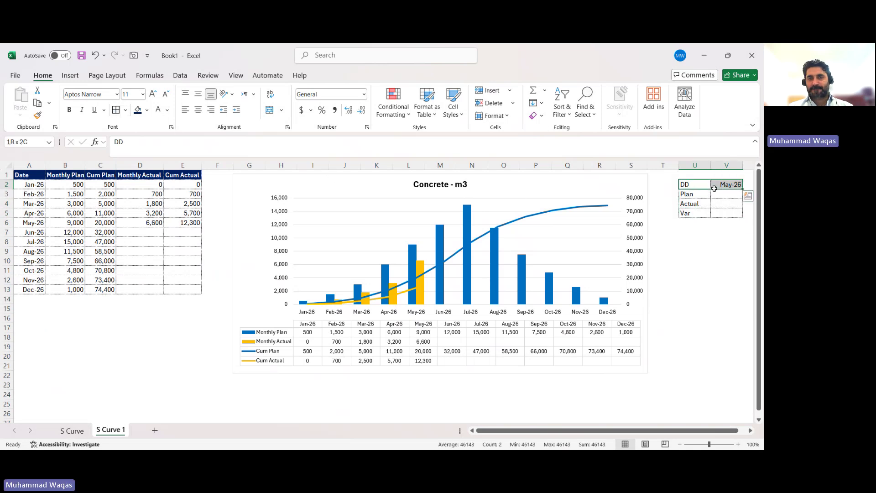
{"action": "left_click", "coordinate": [69, 109]}
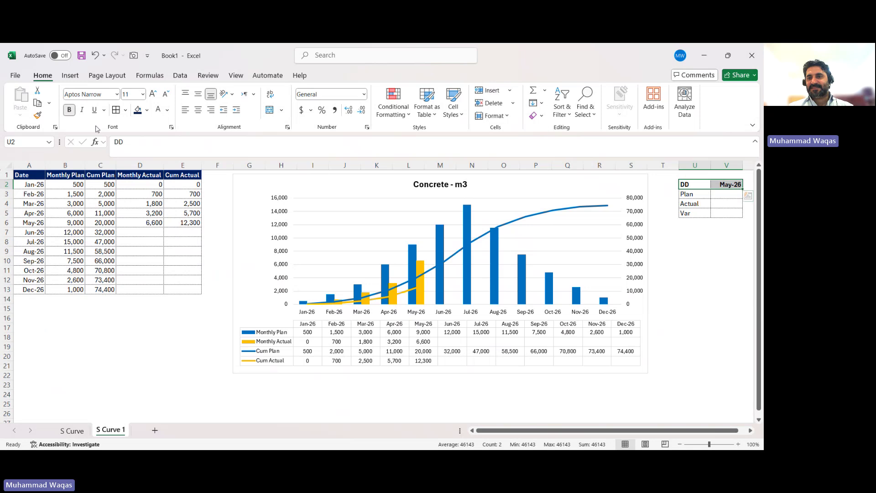
Step: Look up the cumulative plan for the DD date in V3 with =VLOOKUP(V2,A1:E13,3,0)
{"action": "left_click", "coordinate": [730, 194]}
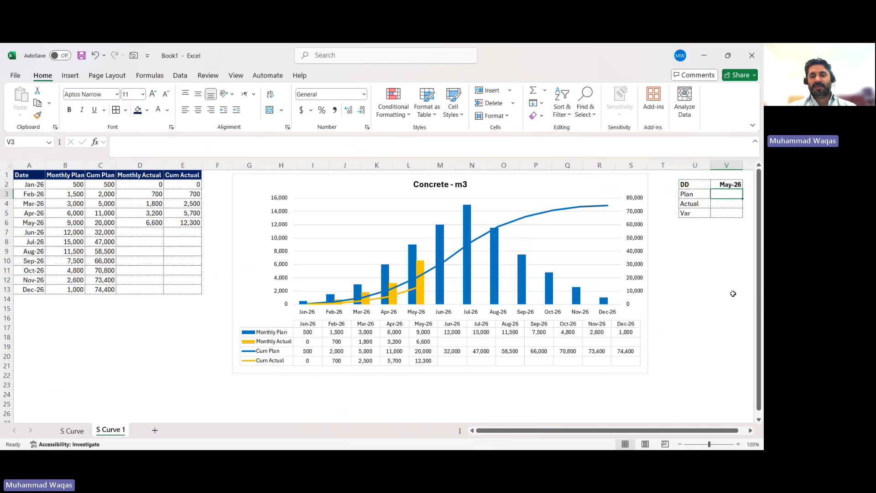
{"action": "type", "text": "=vlook"}
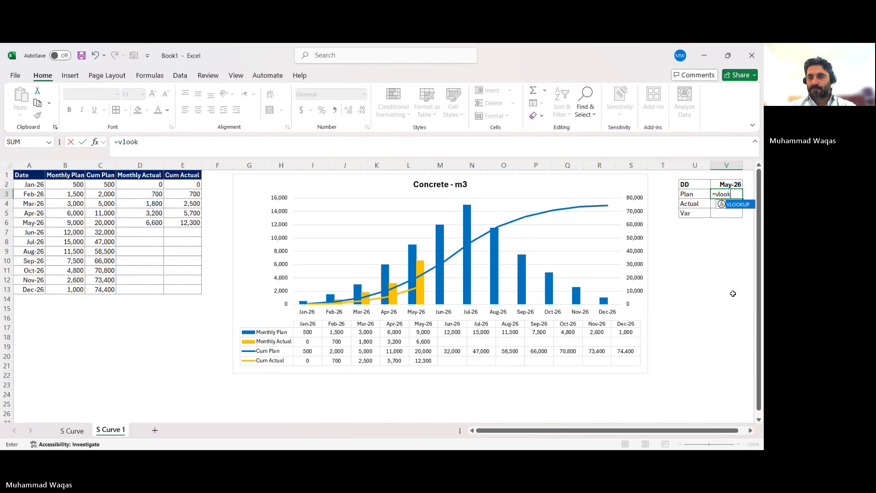
{"action": "key", "text": "Tab"}
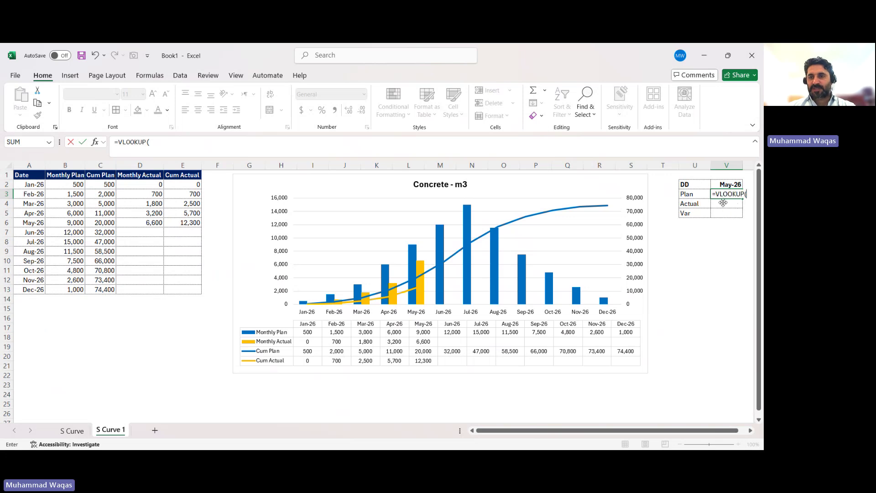
{"action": "left_click", "coordinate": [723, 184]}
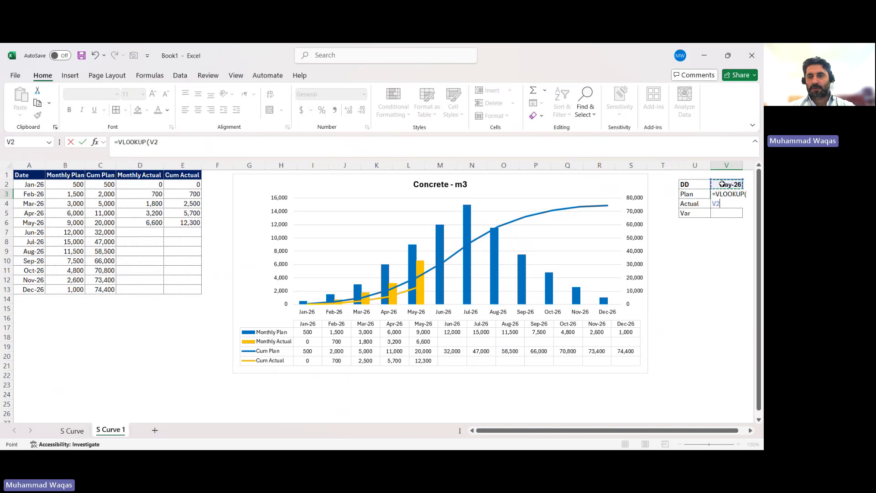
{"action": "type", "text": ","}
{"action": "left_click_drag", "start_coordinate": [23, 174], "coordinate": [178, 291]}
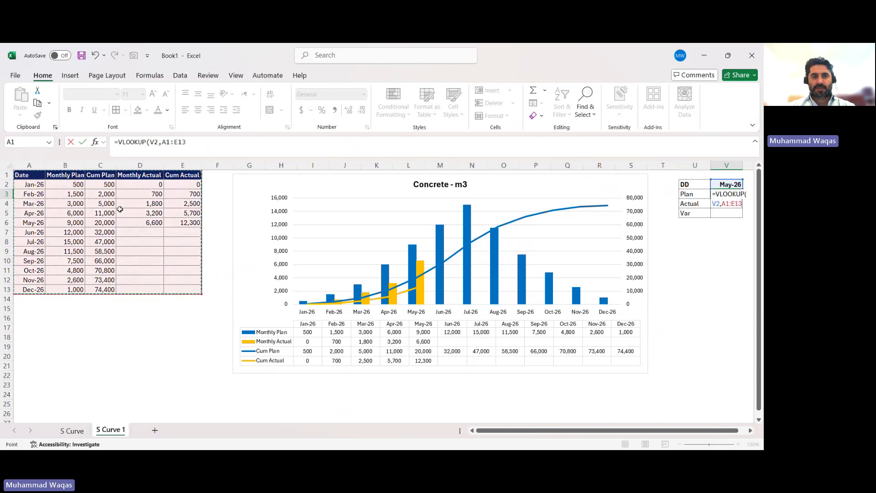
{"action": "left_click", "coordinate": [197, 140]}
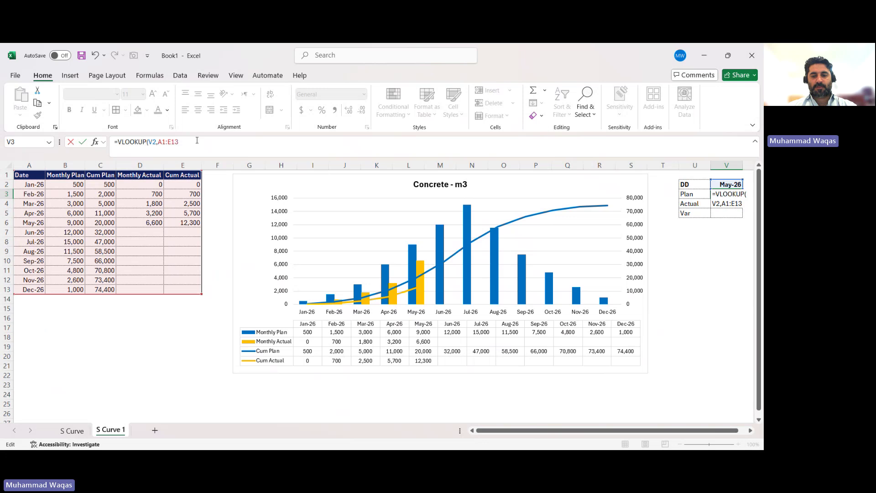
{"action": "type", "text": ",3,0"}
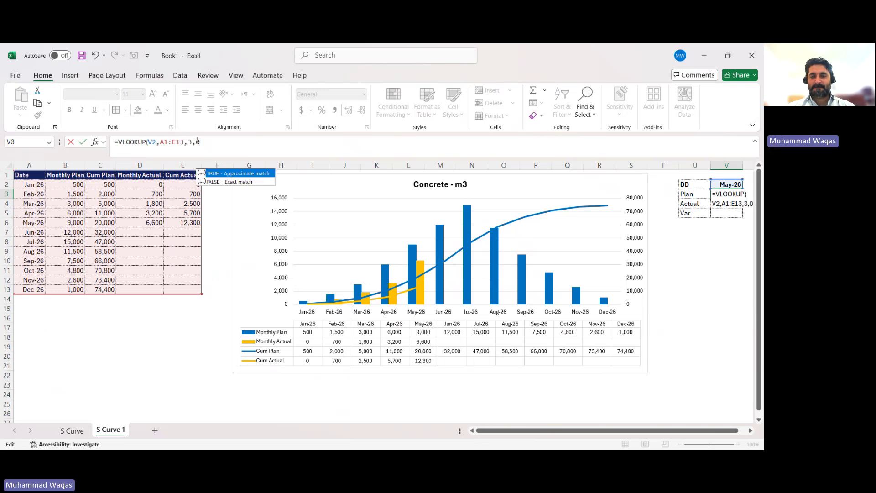
{"action": "key", "text": "Return"}
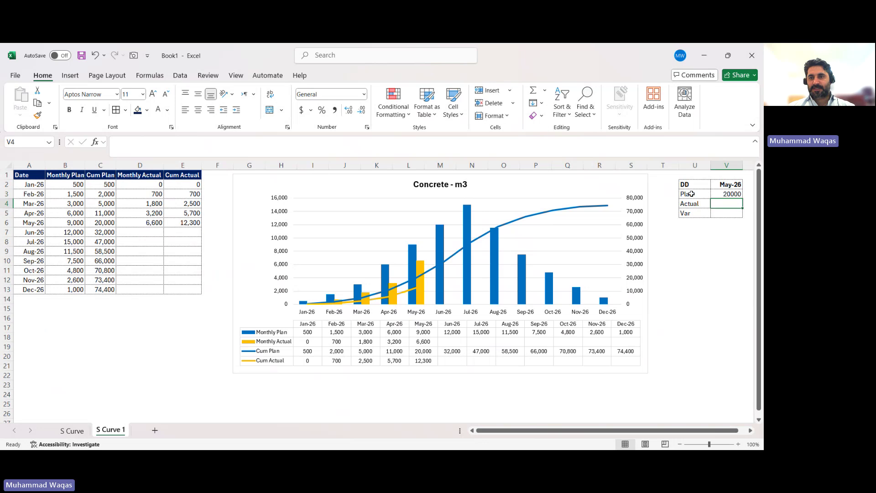
Step: Format cells V3:V5 as Number with 0 decimal places and the 1000 separator
{"action": "left_click_drag", "start_coordinate": [726, 194], "coordinate": [725, 213]}
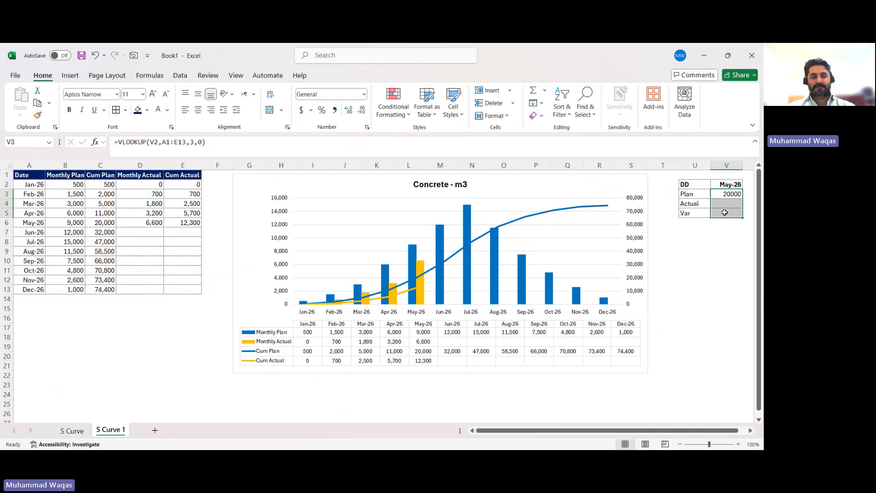
{"action": "key", "text": "ctrl+1"}
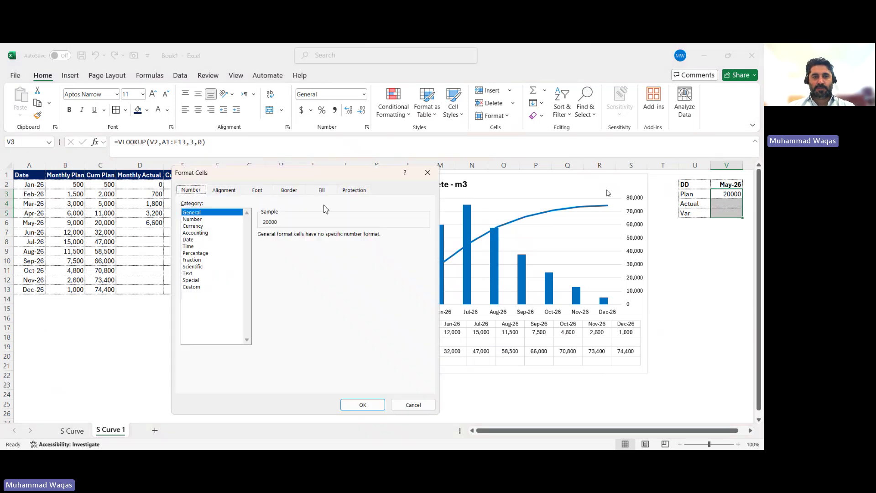
{"action": "left_click", "coordinate": [192, 219]}
{"action": "left_click", "coordinate": [328, 238]}
{"action": "left_click", "coordinate": [328, 238]}
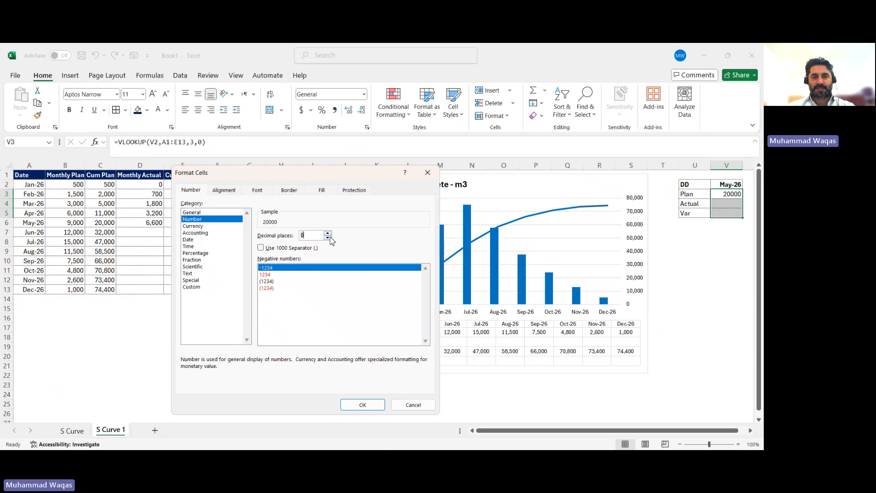
{"action": "left_click", "coordinate": [280, 248]}
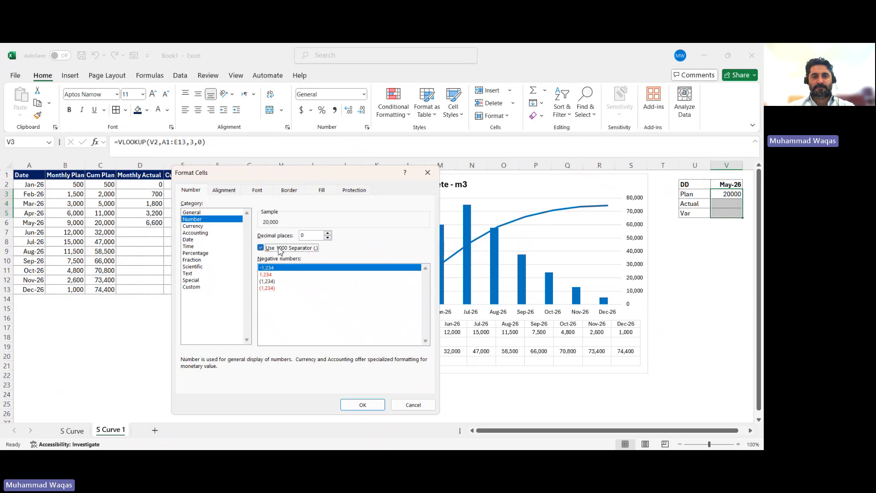
{"action": "left_click", "coordinate": [358, 405]}
{"action": "left_click", "coordinate": [694, 264]}
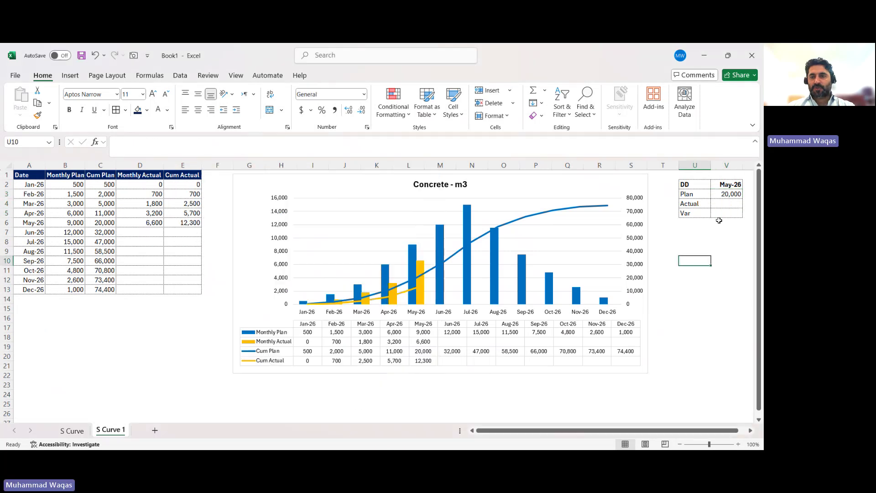
Step: Fill the May-26 row of the data table, A6:E6, with light green
{"action": "left_click", "coordinate": [728, 195]}
{"action": "left_click", "coordinate": [94, 223]}
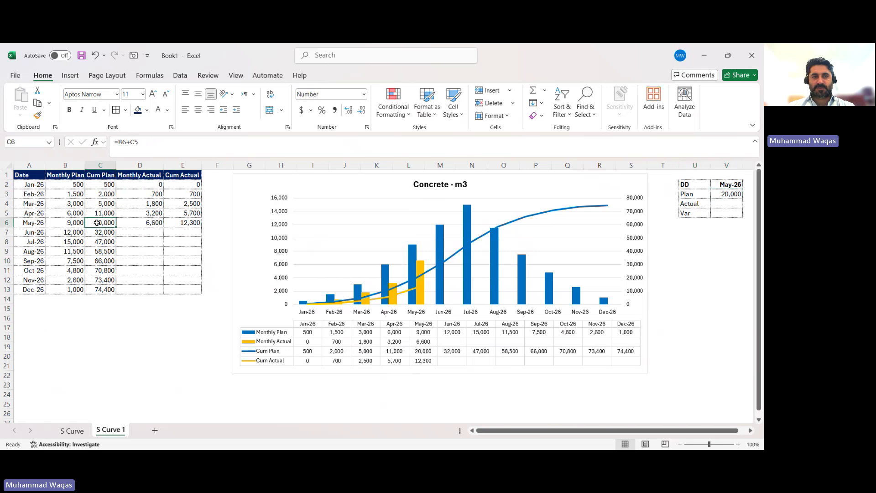
{"action": "left_click", "coordinate": [148, 110]}
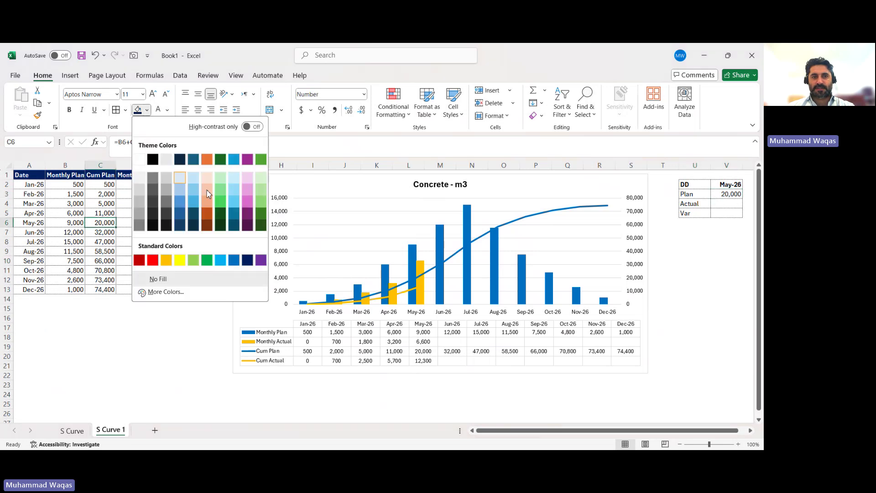
{"action": "left_click", "coordinate": [261, 180]}
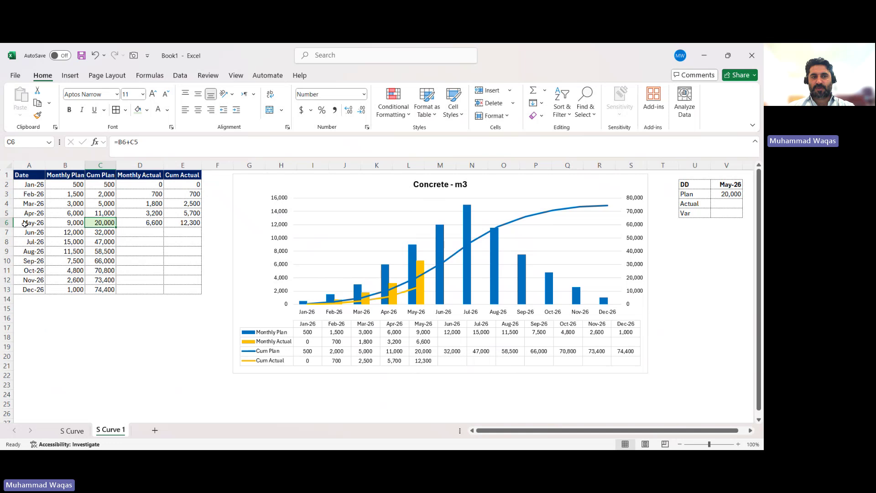
{"action": "left_click_drag", "start_coordinate": [28, 223], "coordinate": [192, 224]}
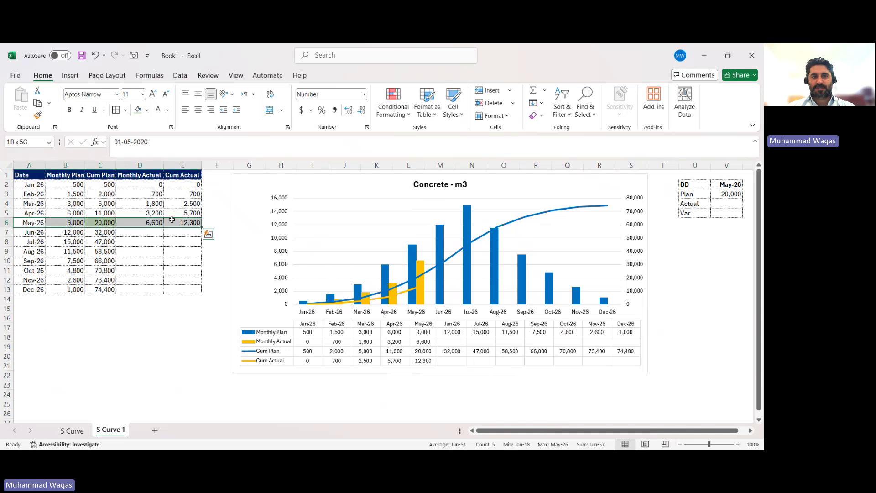
{"action": "left_click", "coordinate": [138, 109]}
{"action": "left_click", "coordinate": [146, 347]}
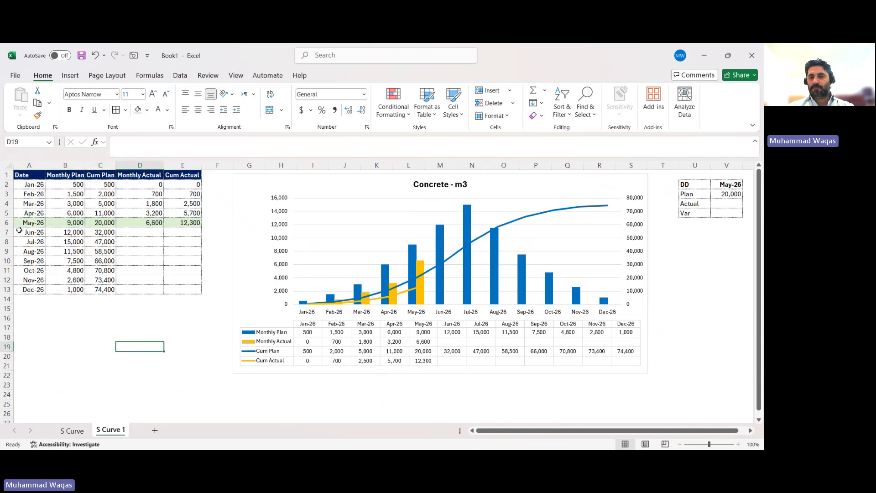
Step: Try to fill the Plan lookup formula from V3 down into the Actual cell V4, and remove the copy
{"action": "left_click", "coordinate": [731, 195]}
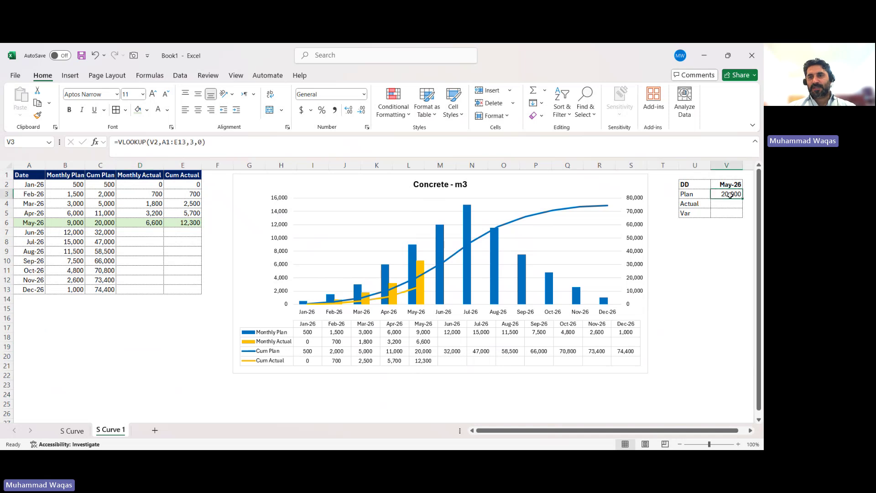
{"action": "left_click_drag", "start_coordinate": [743, 200], "coordinate": [743, 208]}
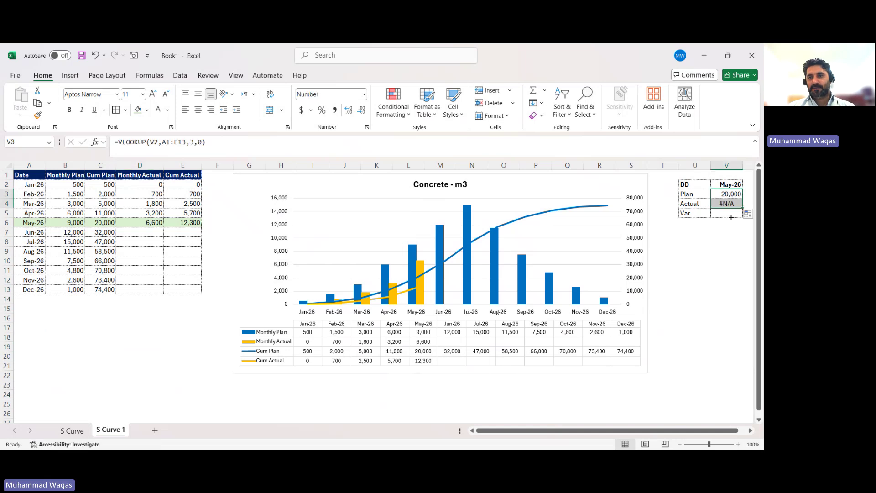
{"action": "double_click", "coordinate": [729, 204]}
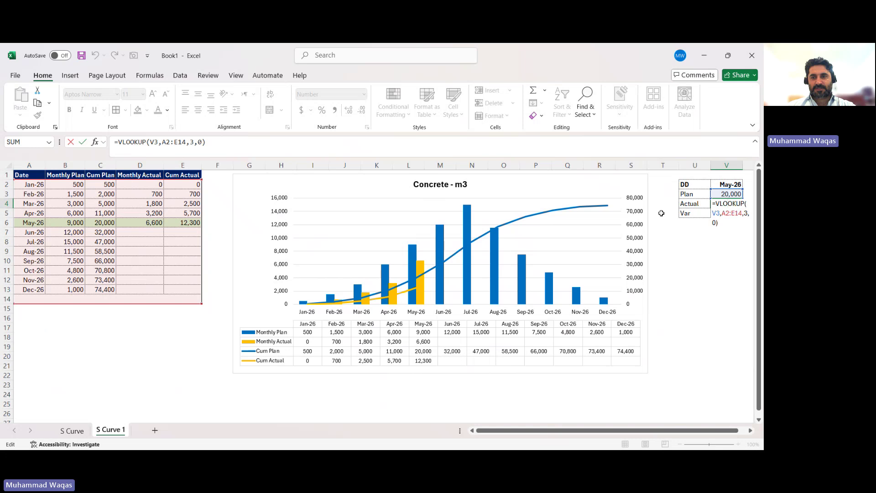
{"action": "key", "text": "Return"}
{"action": "left_click", "coordinate": [731, 203]}
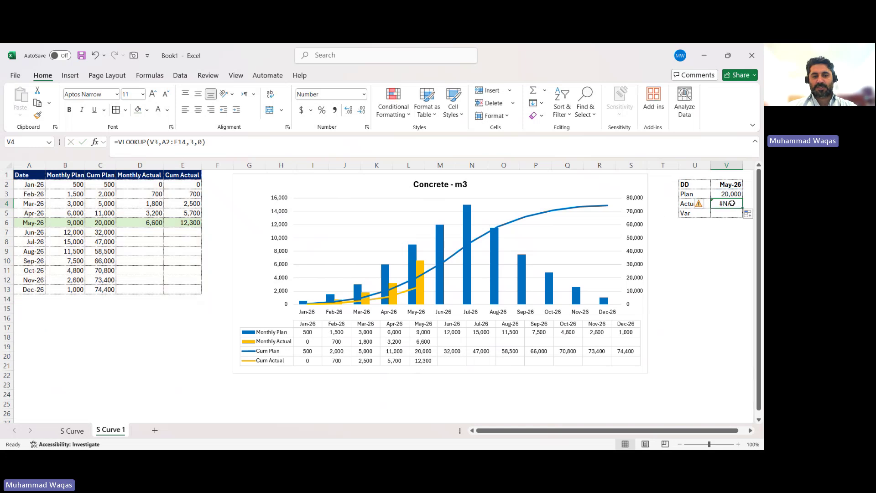
{"action": "key", "text": "Delete"}
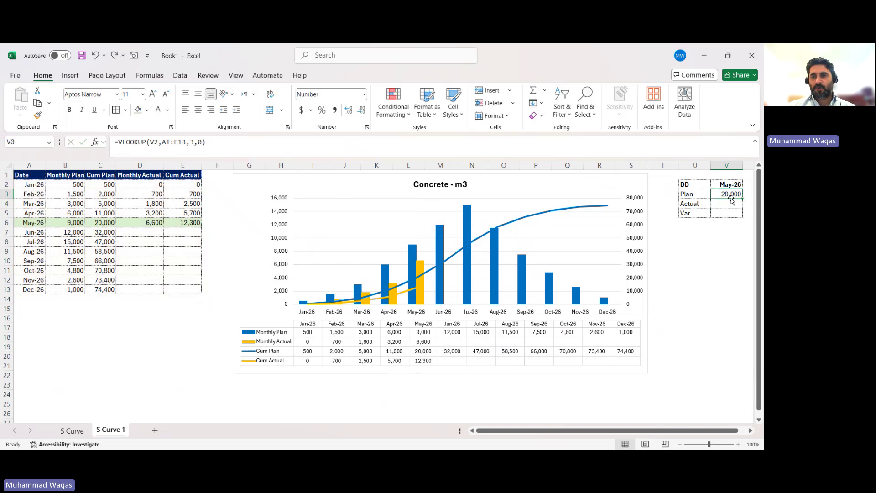
Step: Make the table range absolute in V3's Plan lookup formula, as $A$1:$E$13
{"action": "key", "text": "Down"}
{"action": "key", "text": "Down"}
{"action": "left_click", "coordinate": [727, 197]}
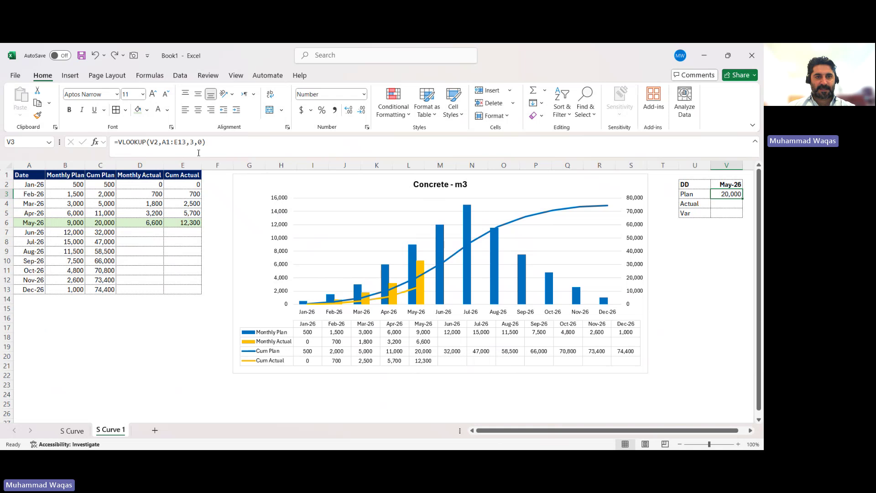
{"action": "left_click_drag", "start_coordinate": [186, 142], "coordinate": [163, 137]}
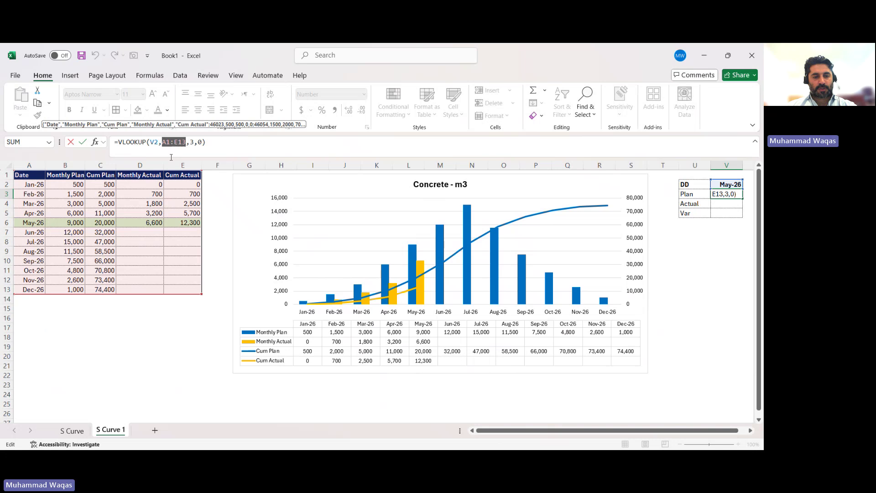
{"action": "key", "text": "F4"}
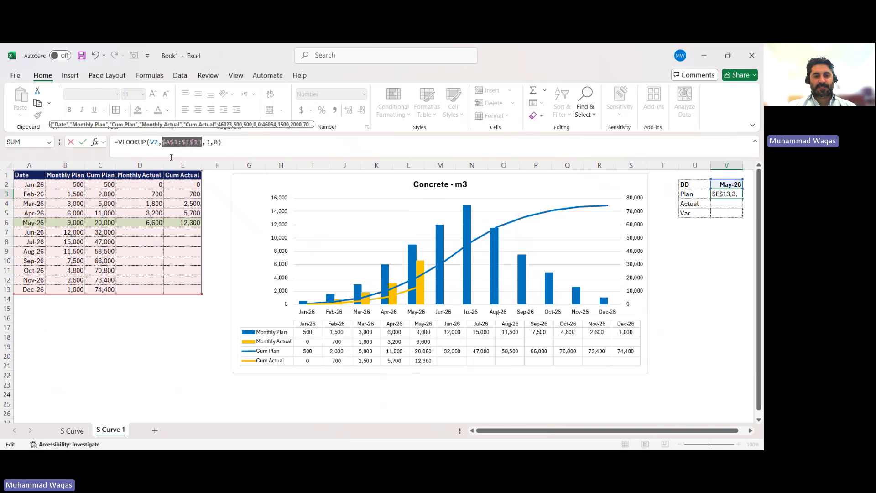
{"action": "key", "text": "Return"}
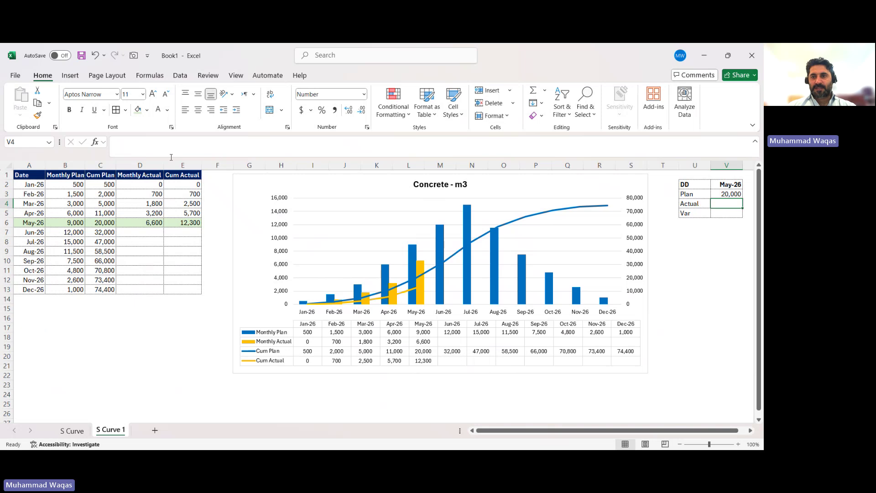
Step: Try to fill V3's formula down into the Actual cell V4, inspect the copied formula's references, and undo the fill
{"action": "left_click", "coordinate": [720, 196]}
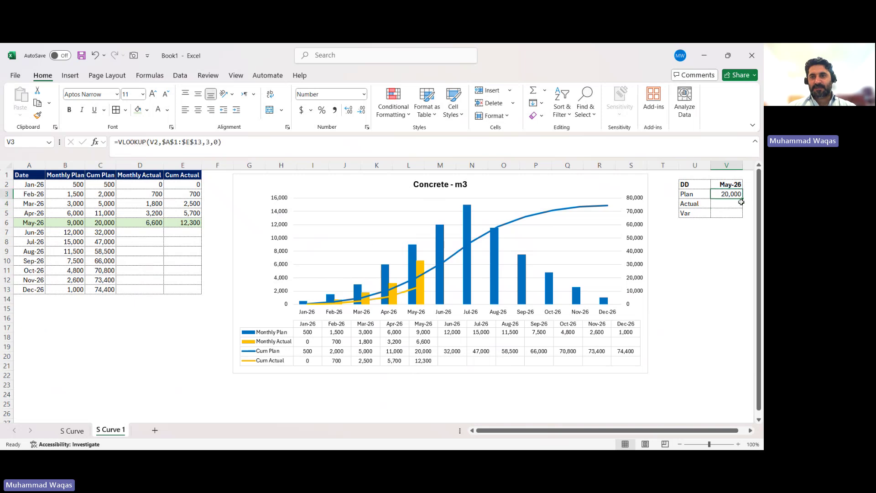
{"action": "left_click_drag", "start_coordinate": [742, 200], "coordinate": [742, 208]}
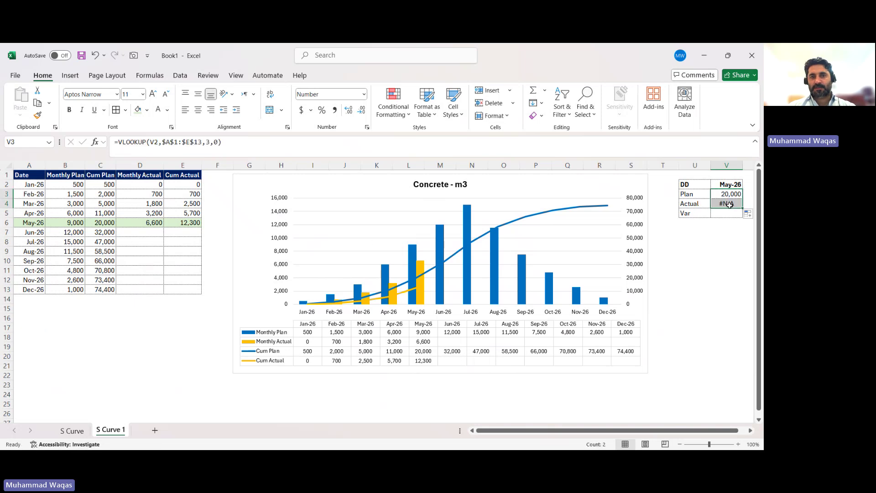
{"action": "double_click", "coordinate": [730, 203]}
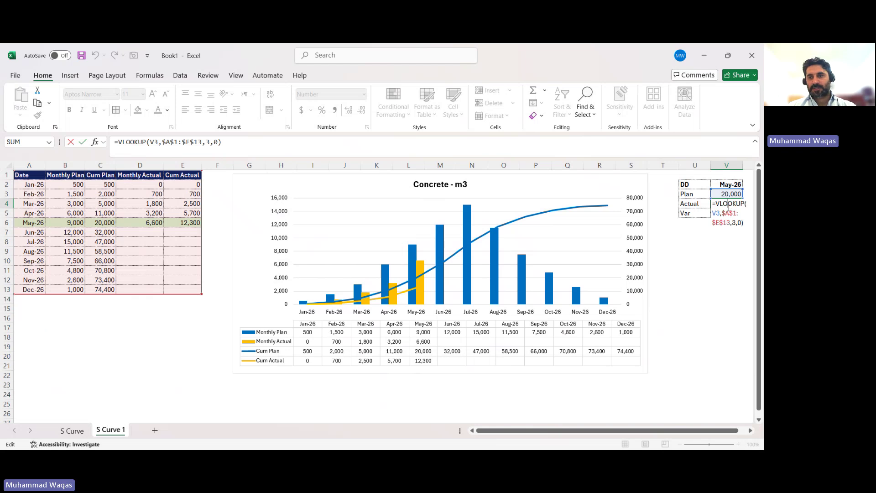
{"action": "key", "text": "Escape"}
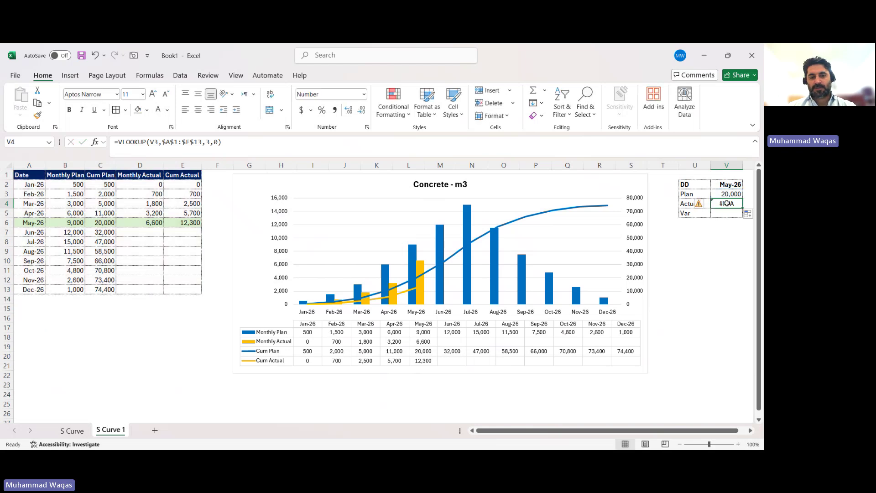
{"action": "key", "text": "ctrl+z"}
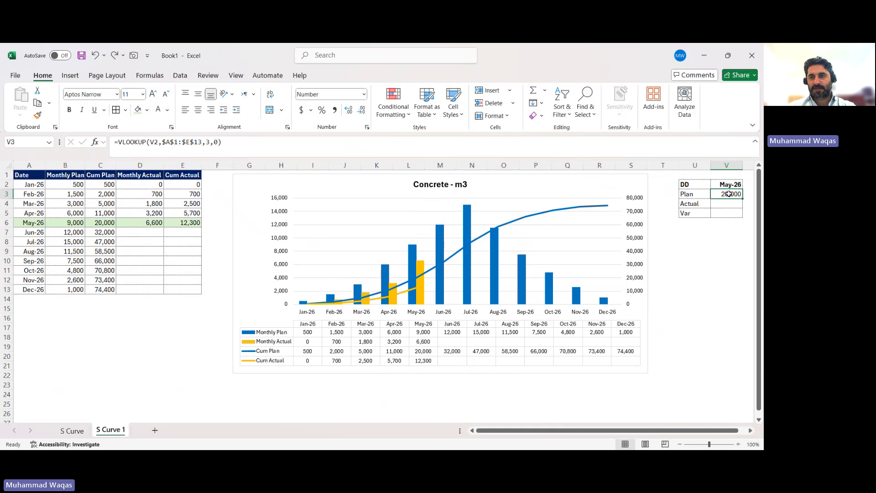
Step: Make the lookup value in V3's formula absolute, so it reads =VLOOKUP($V$2,$A$1:$E$13,3,0)
{"action": "double_click", "coordinate": [730, 194]}
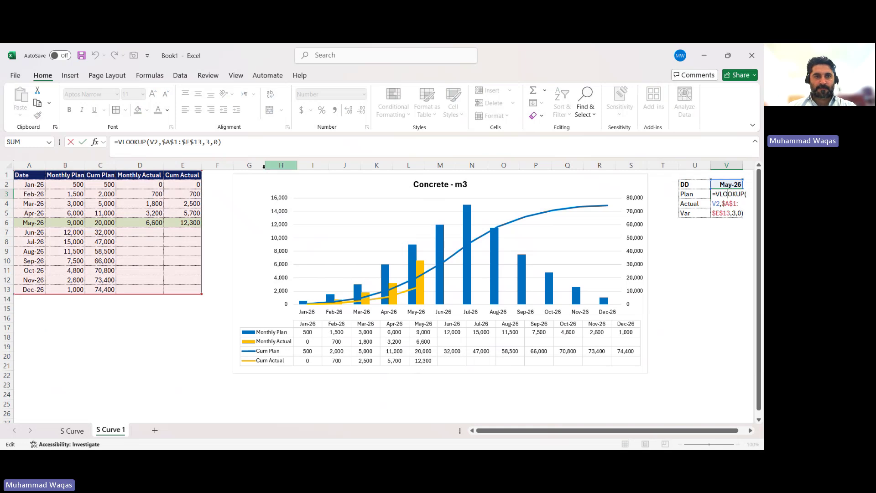
{"action": "left_click", "coordinate": [157, 144]}
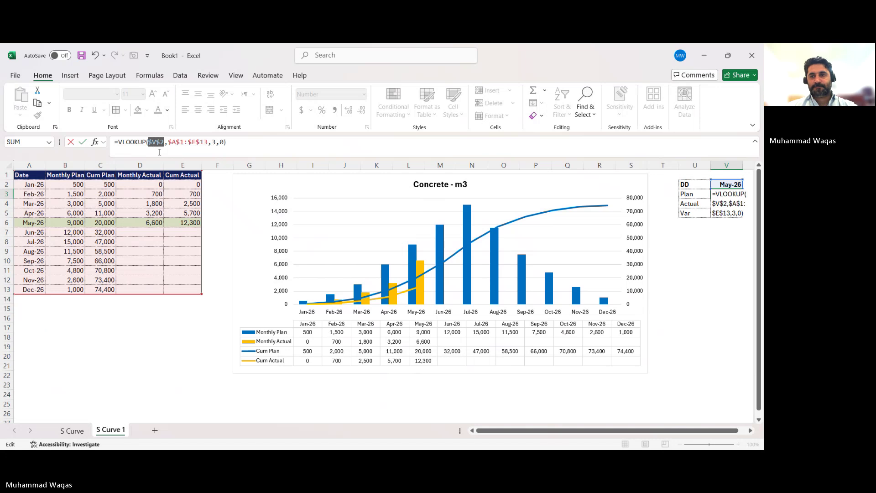
{"action": "key", "text": "Return"}
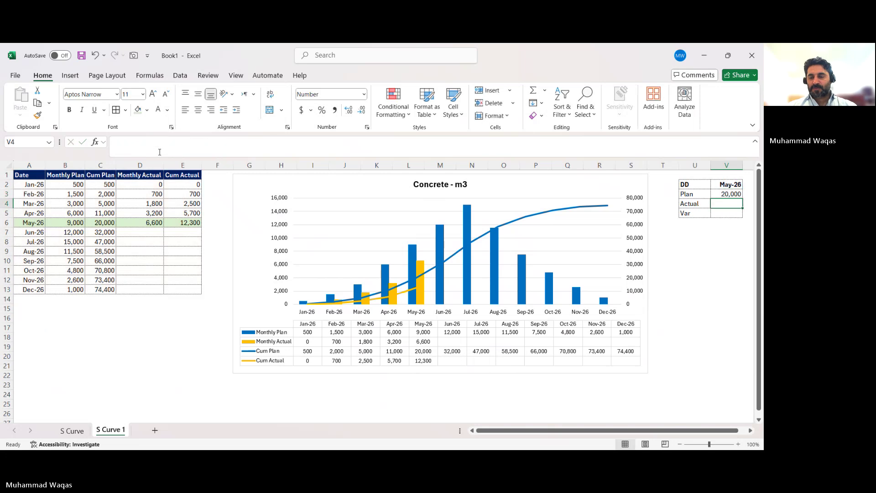
Step: Fill V3's lookup down into the Actual cell V4, set V4's column index to 5, and check it against the Cum Actual column
{"action": "left_click", "coordinate": [735, 194]}
{"action": "left_click_drag", "start_coordinate": [742, 199], "coordinate": [740, 208]}
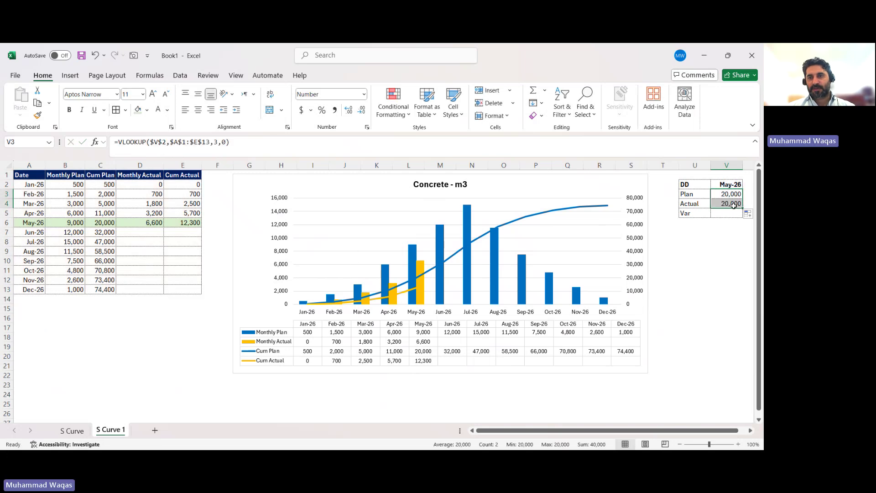
{"action": "double_click", "coordinate": [733, 203]}
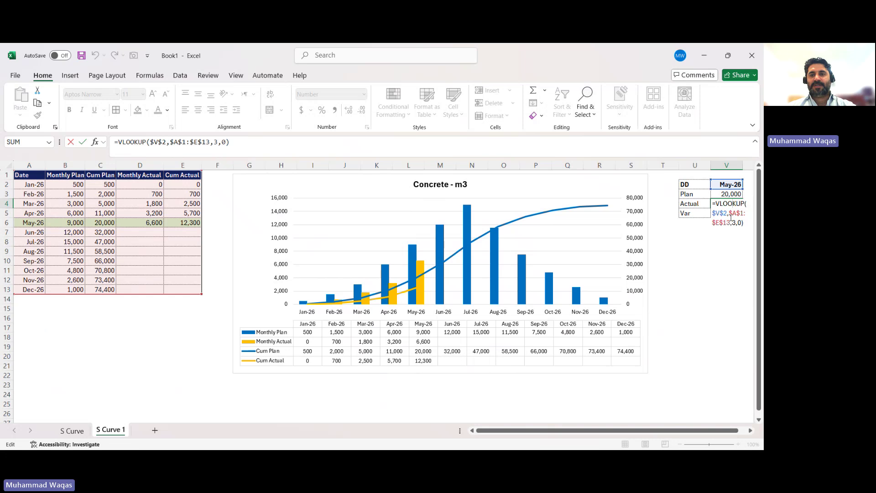
{"action": "key", "text": "Escape"}
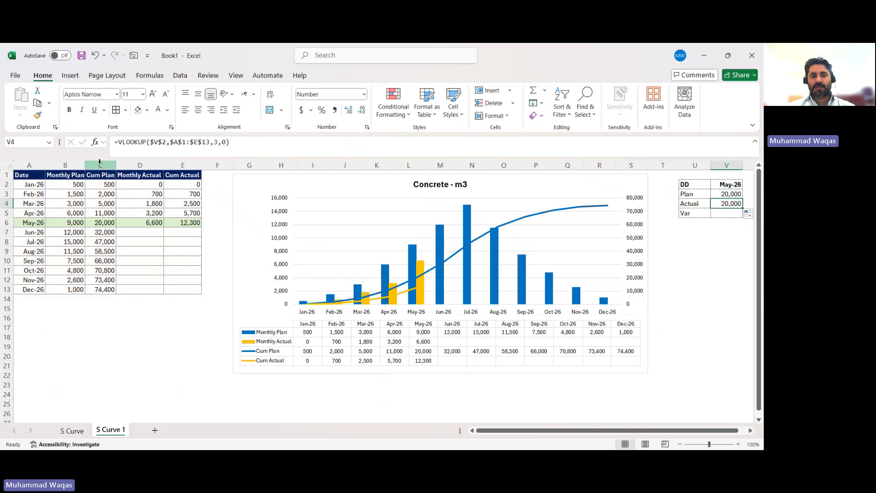
{"action": "double_click", "coordinate": [218, 142]}
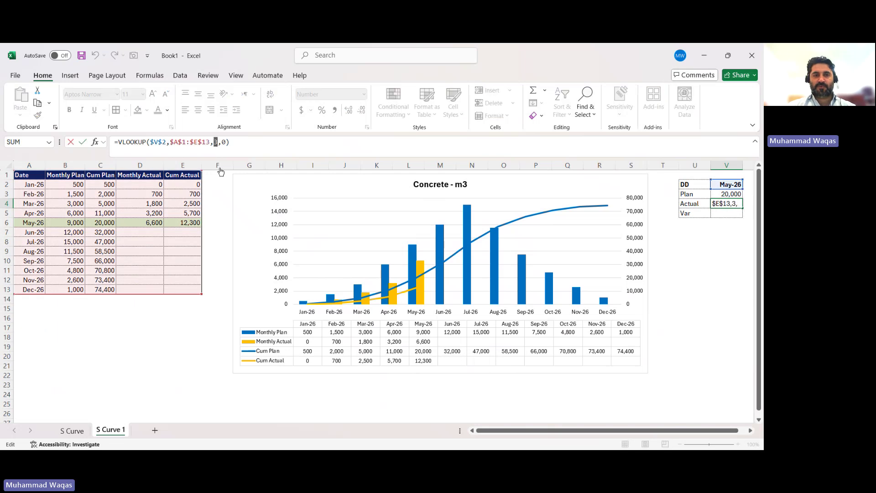
{"action": "key", "text": "BackSpace"}
{"action": "type", "text": "5"}
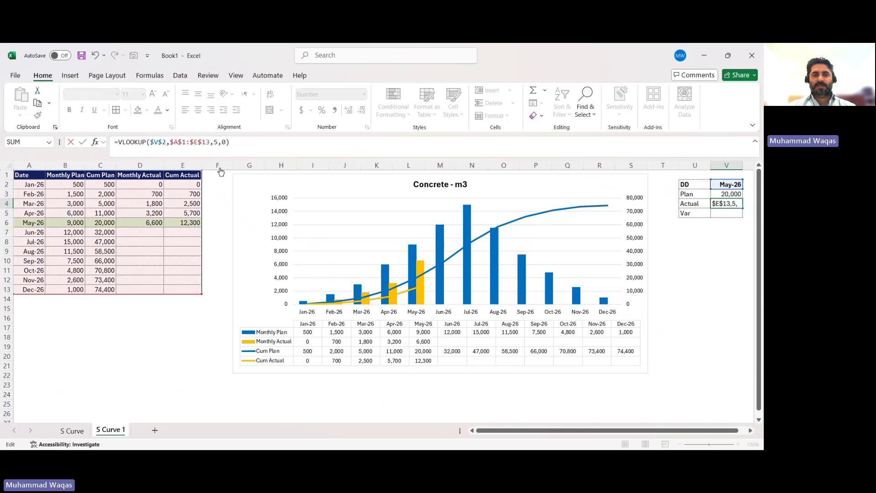
{"action": "key", "text": "Return"}
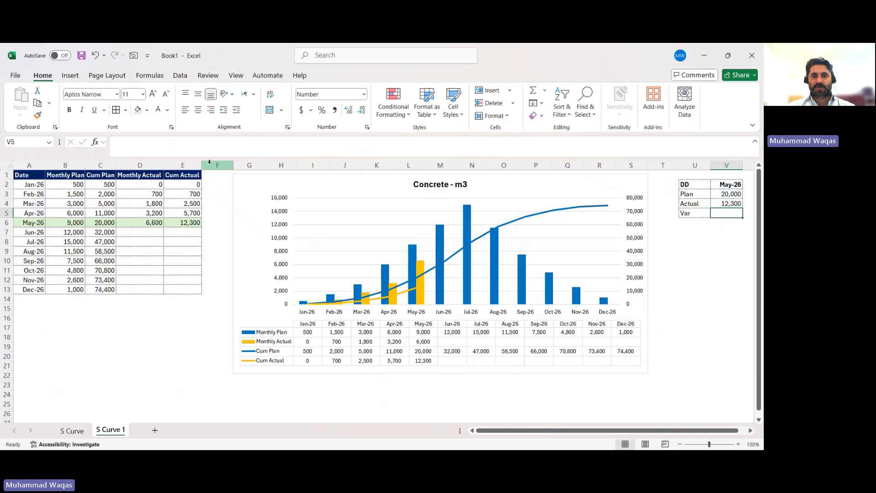
{"action": "left_click", "coordinate": [182, 165]}
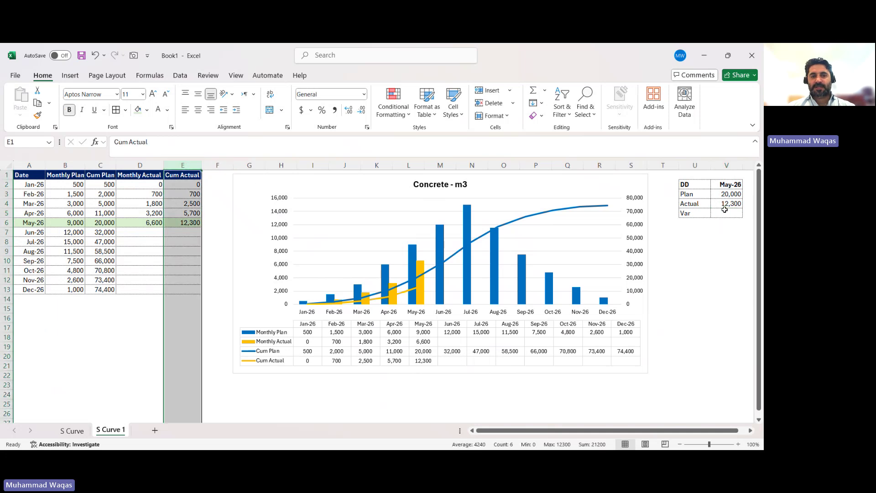
{"action": "left_click", "coordinate": [194, 223]}
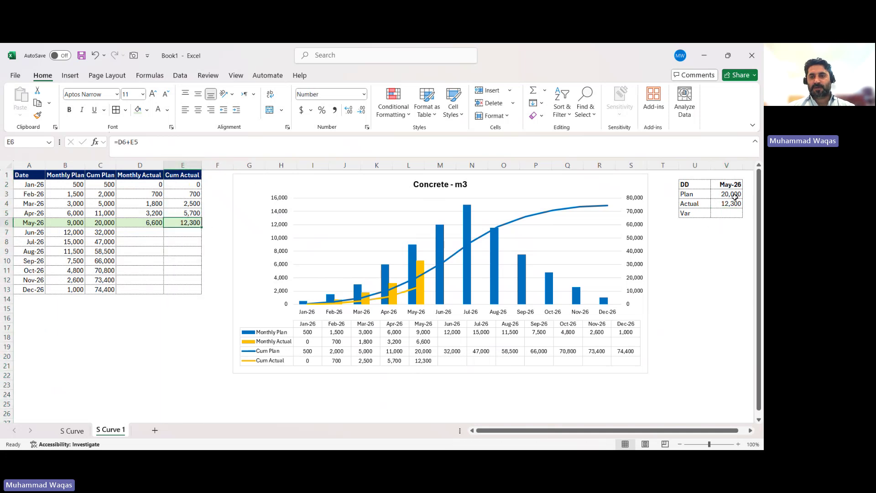
Step: Calculate the variance in the Var cell V5 as actual minus plan with =V4-V3
{"action": "left_click", "coordinate": [729, 214]}
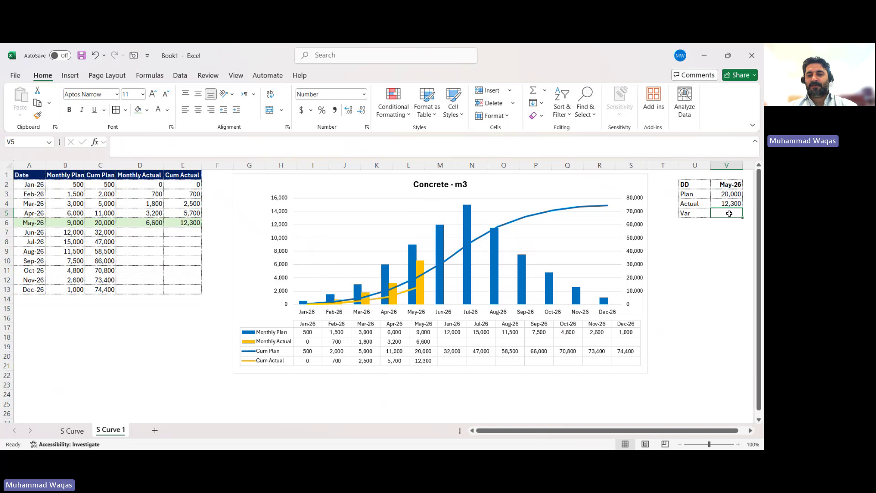
{"action": "type", "text": "="}
{"action": "left_click", "coordinate": [729, 203]}
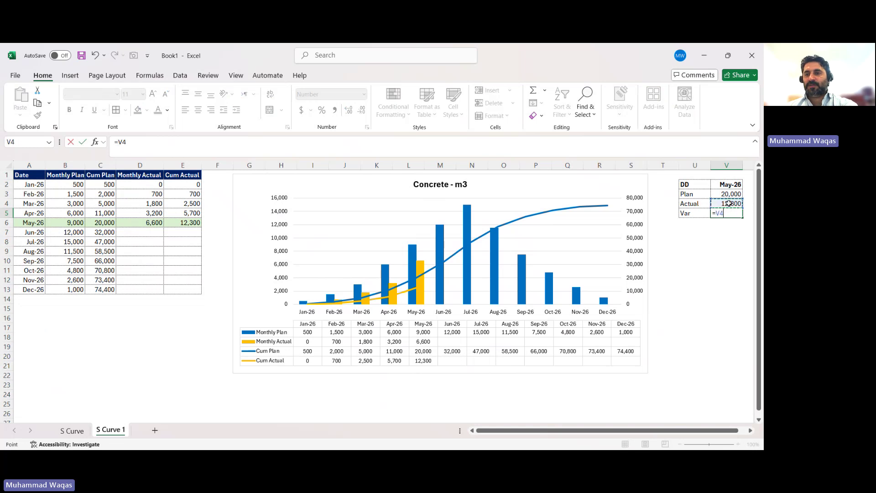
{"action": "type", "text": "-"}
{"action": "left_click", "coordinate": [730, 195]}
{"action": "key", "text": "Return"}
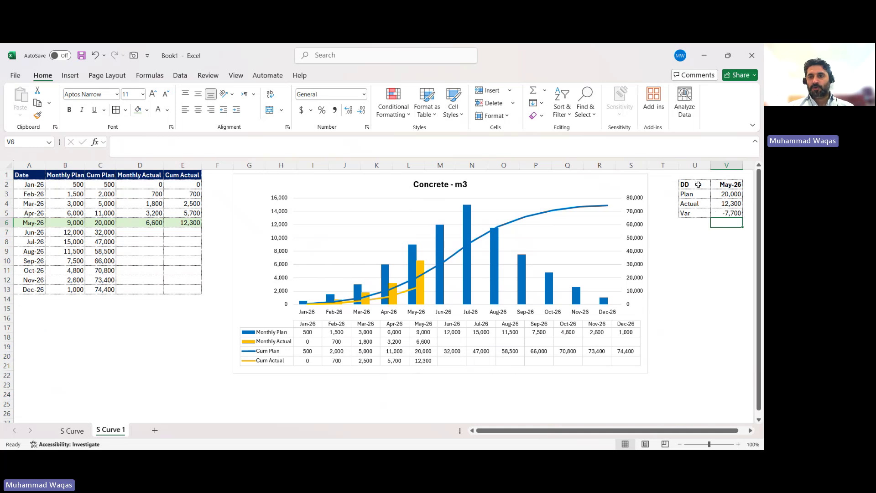
Step: Place a linked Camera picture of the summary table U2:V5 in the chart's upper-left plot area and shrink it slightly
{"action": "left_click_drag", "start_coordinate": [698, 184], "coordinate": [730, 213]}
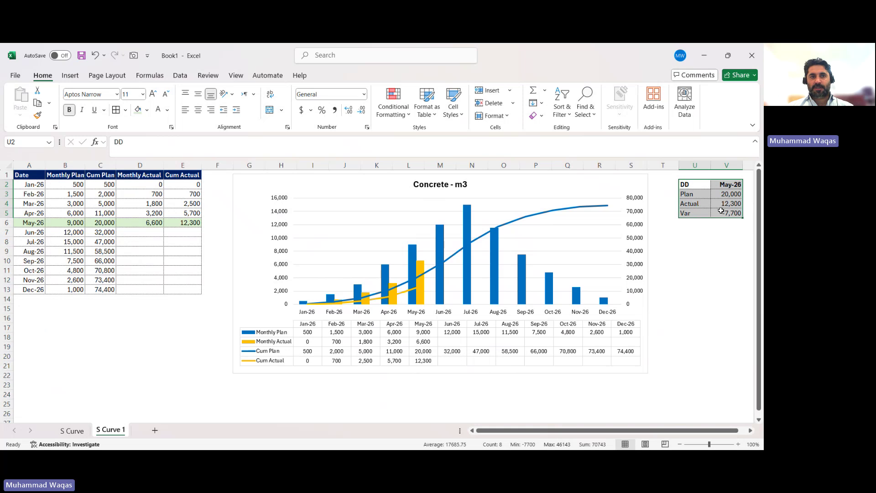
{"action": "left_click", "coordinate": [134, 56]}
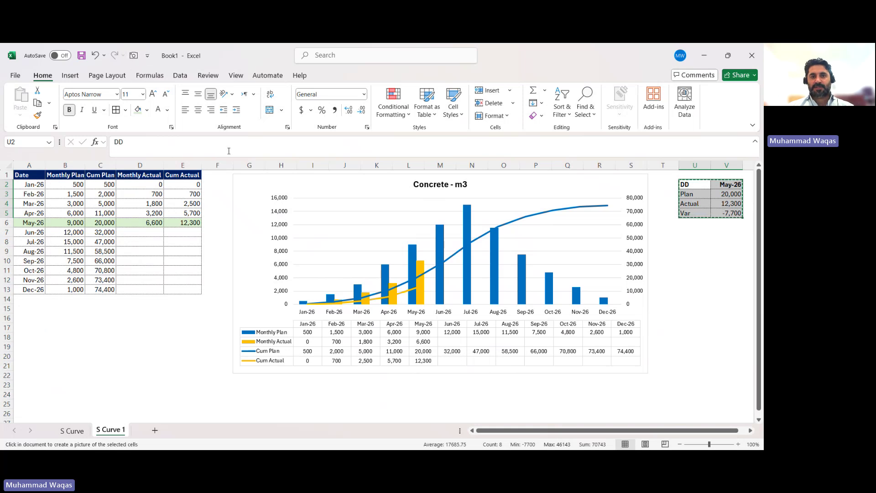
{"action": "left_click", "coordinate": [296, 198]}
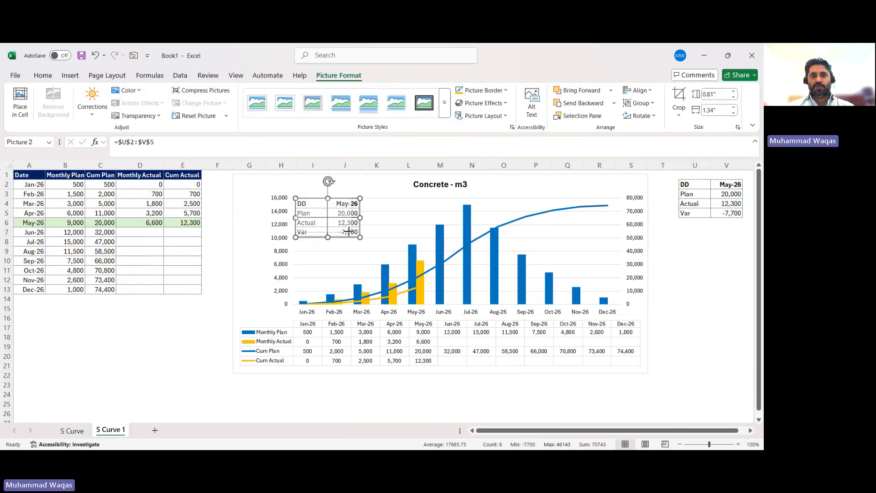
{"action": "left_click_drag", "start_coordinate": [361, 237], "coordinate": [353, 233]}
{"action": "left_click", "coordinate": [684, 240]}
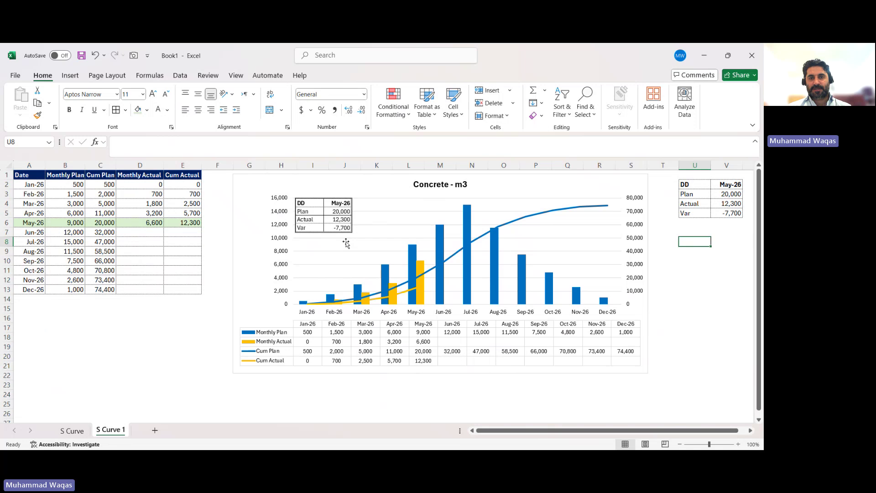
Step: Try to add a Greater Than highlight rule to the Var cell V5
{"action": "left_click", "coordinate": [738, 232]}
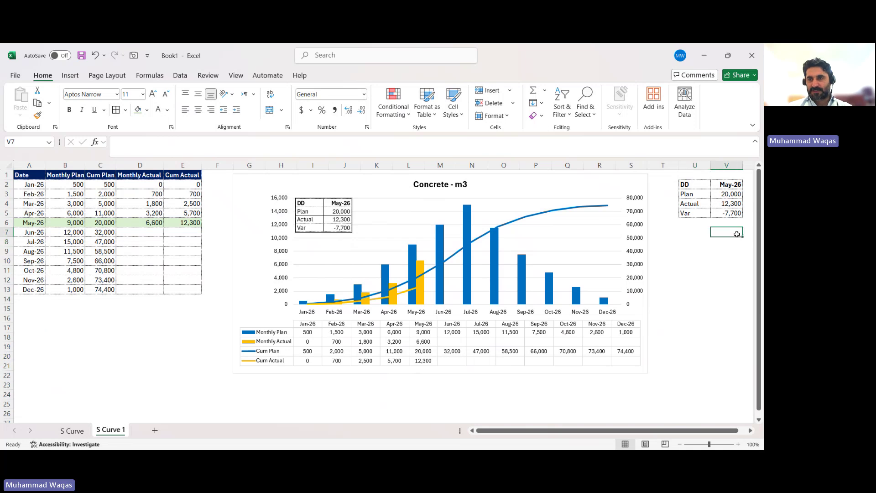
{"action": "left_click", "coordinate": [729, 213]}
{"action": "left_click", "coordinate": [400, 114]}
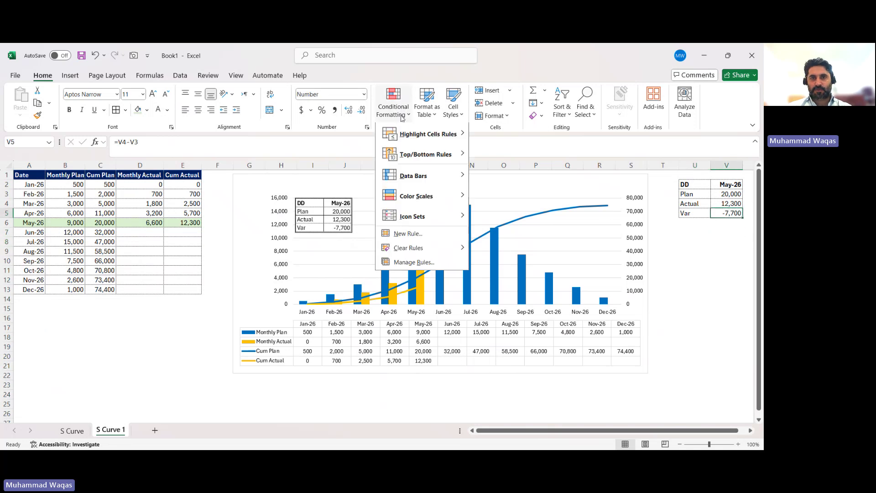
{"action": "mouse_move", "coordinate": [422, 136]}
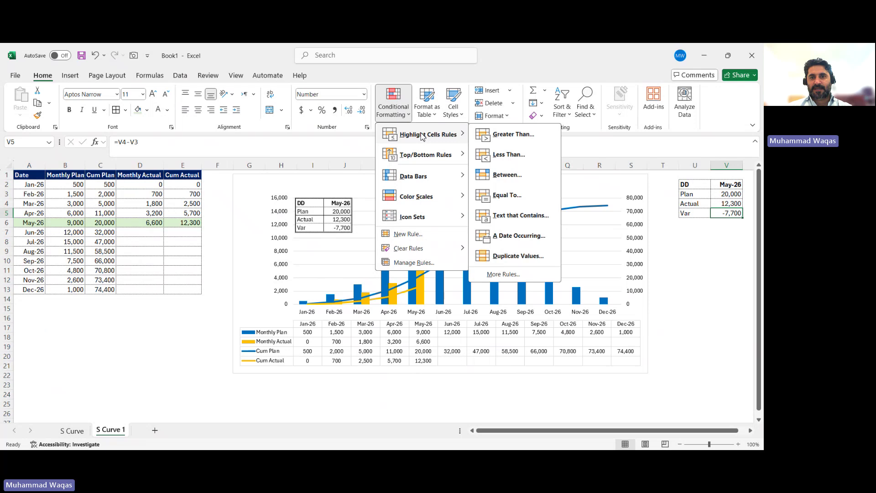
{"action": "left_click", "coordinate": [507, 134]}
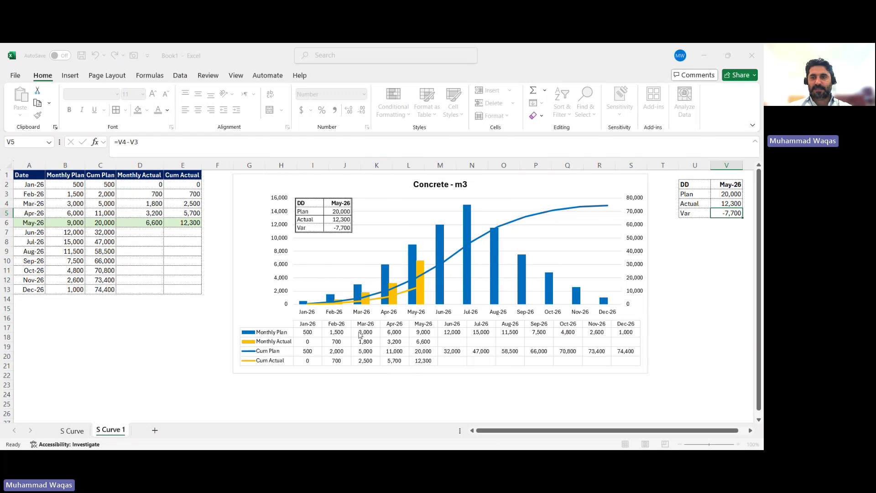
{"action": "key", "text": "Escape"}
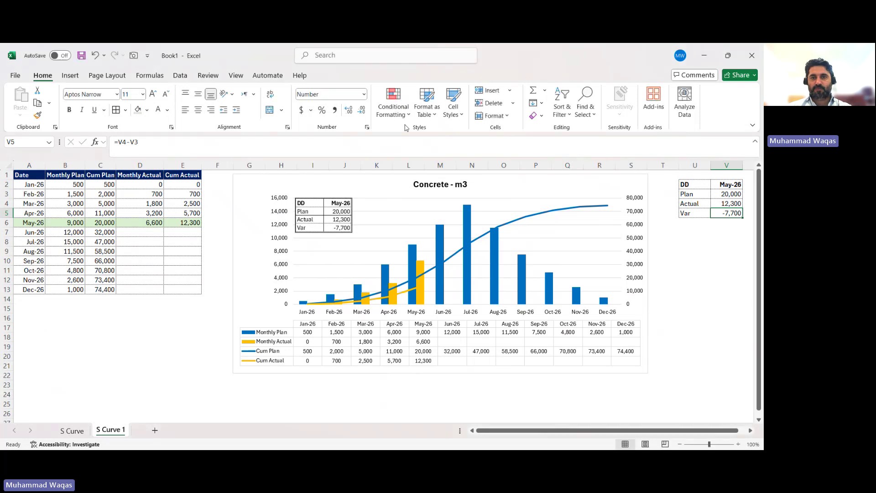
Step: Add a Less Than conditional formatting rule with a light red fill to the Var cell V5
{"action": "left_click", "coordinate": [393, 109]}
{"action": "mouse_move", "coordinate": [428, 136]}
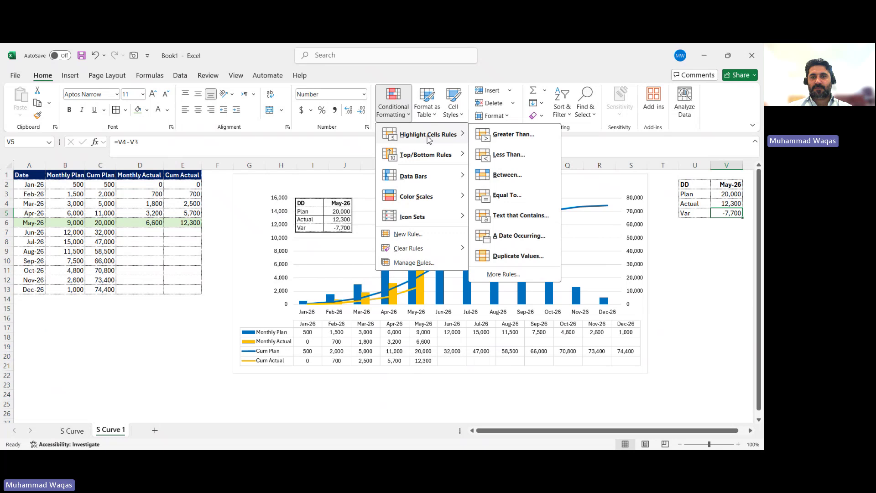
{"action": "left_click", "coordinate": [508, 155]}
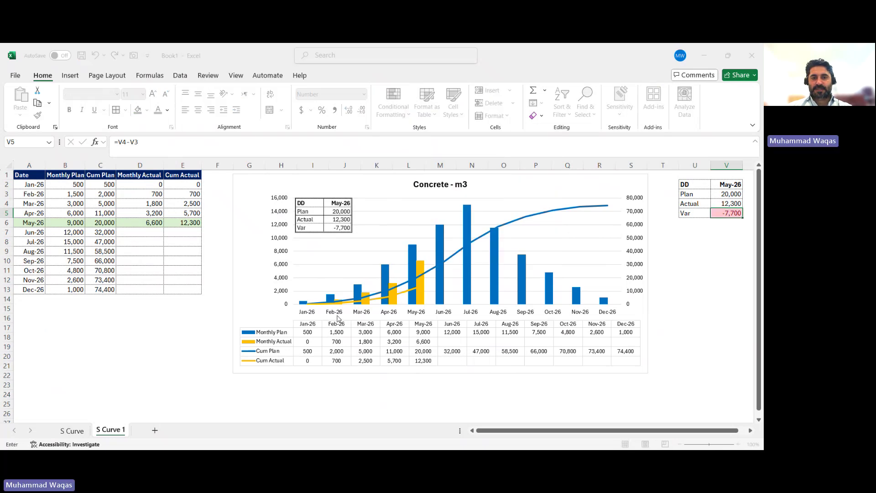
{"action": "key", "text": "Return"}
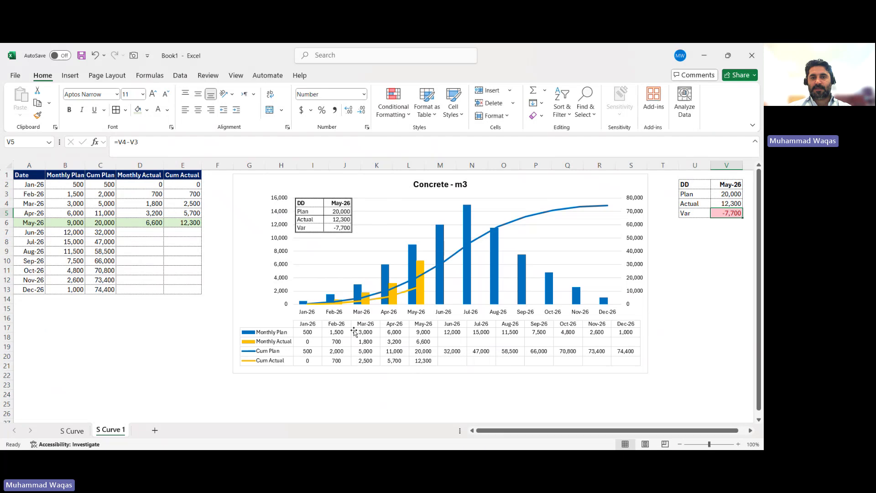
Step: Replace the summary picture in the chart's upper-left plot area with a fresh linked Camera picture of U2:V5
{"action": "left_click", "coordinate": [725, 298]}
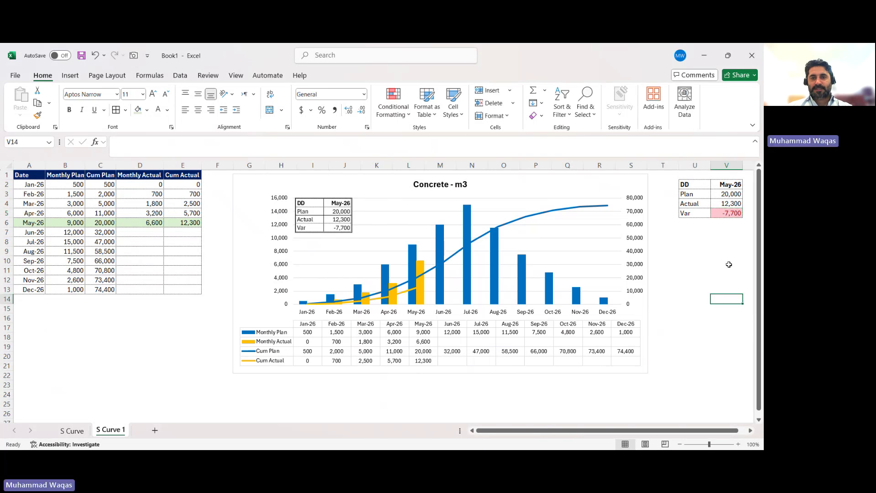
{"action": "left_click", "coordinate": [310, 218]}
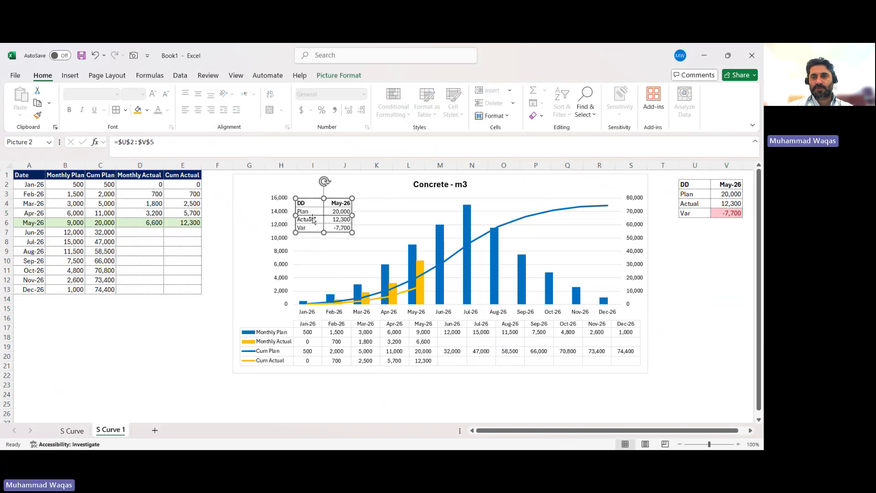
{"action": "key", "text": "Delete"}
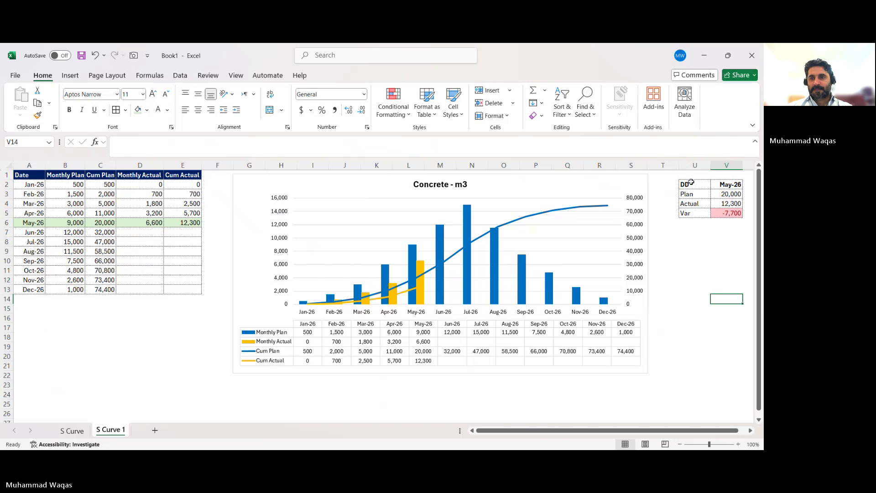
{"action": "left_click_drag", "start_coordinate": [691, 182], "coordinate": [726, 213]}
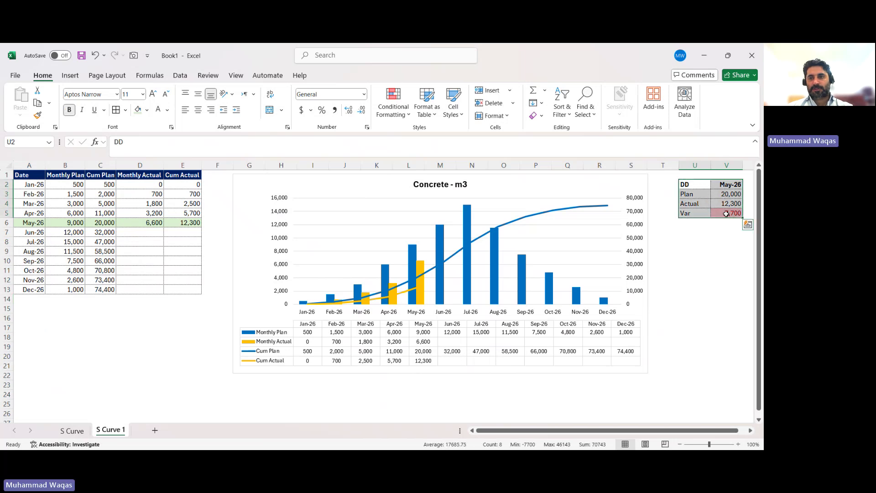
{"action": "left_click", "coordinate": [748, 224]}
{"action": "left_click", "coordinate": [133, 56]}
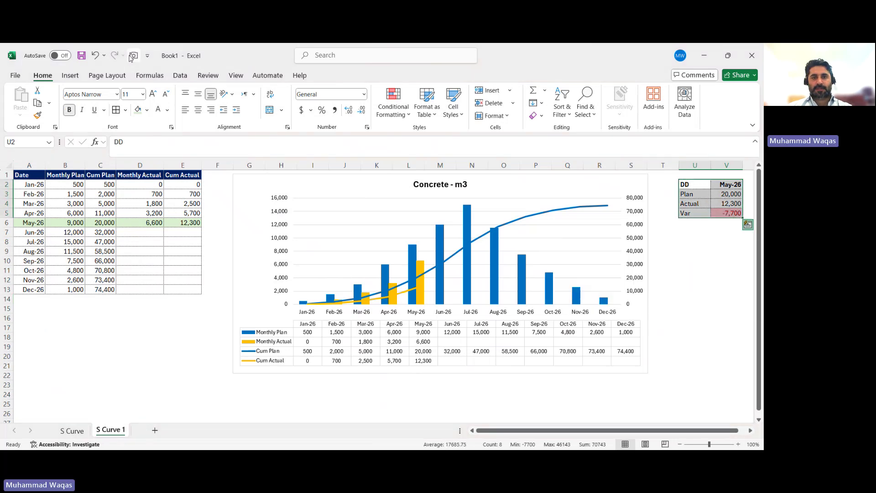
{"action": "left_click", "coordinate": [297, 202]}
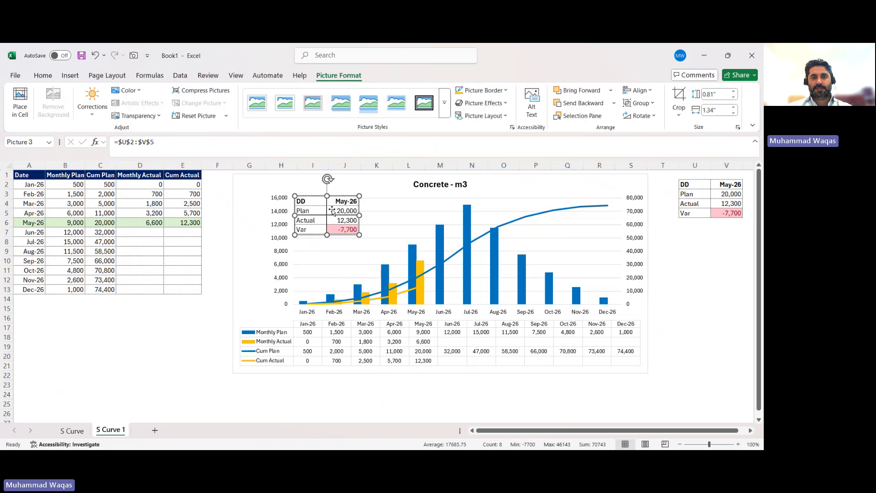
{"action": "left_click_drag", "start_coordinate": [335, 215], "coordinate": [356, 235]}
{"action": "left_click", "coordinate": [673, 260]}
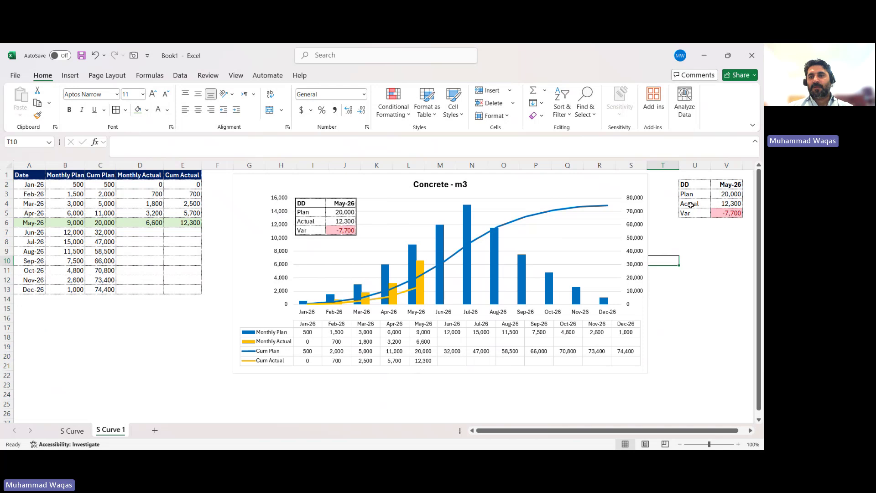
Step: Enter 9000 as the Jun-26 monthly actual in D7 and extend the Cum Actual formula from E6 to E7
{"action": "left_click", "coordinate": [724, 185]}
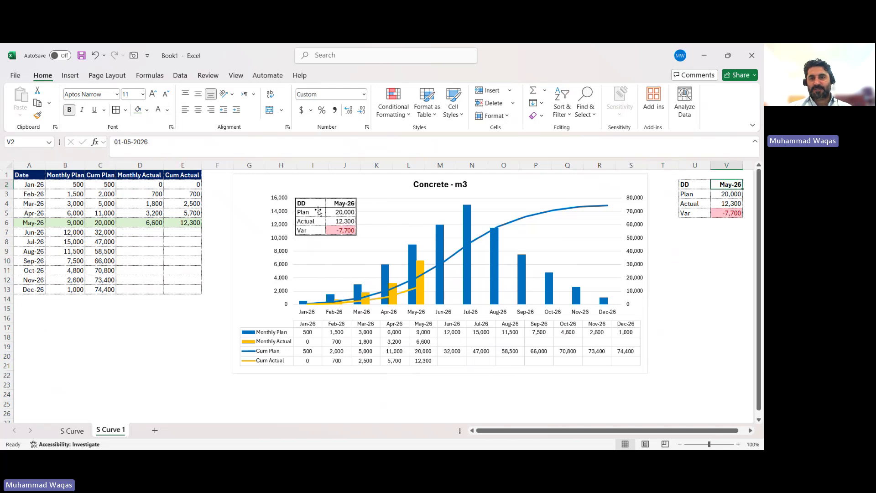
{"action": "left_click", "coordinate": [138, 232]}
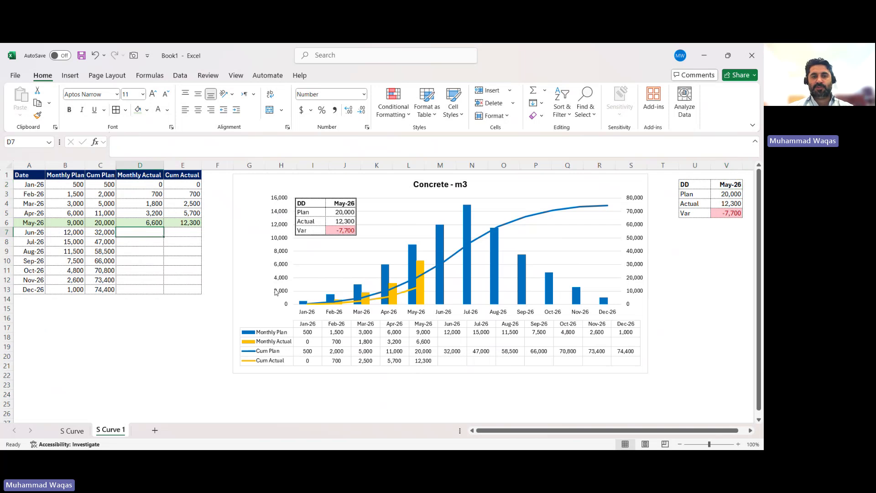
{"action": "type", "text": "9000"}
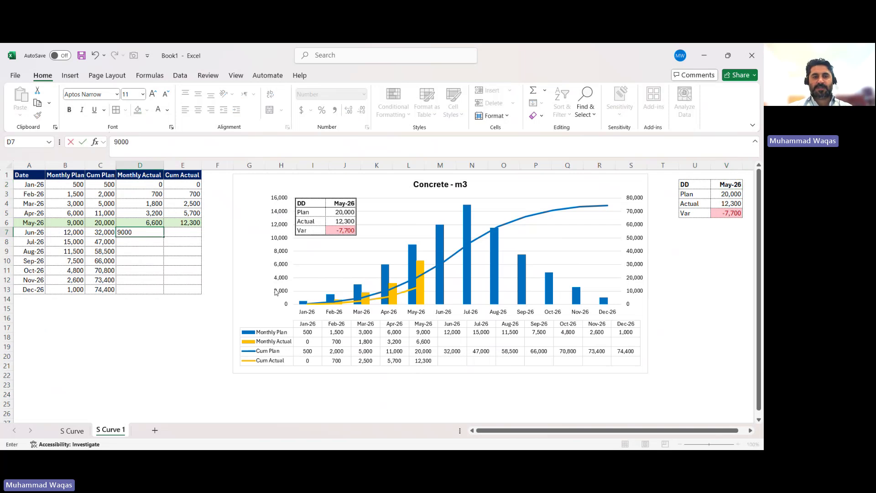
{"action": "key", "text": "Tab"}
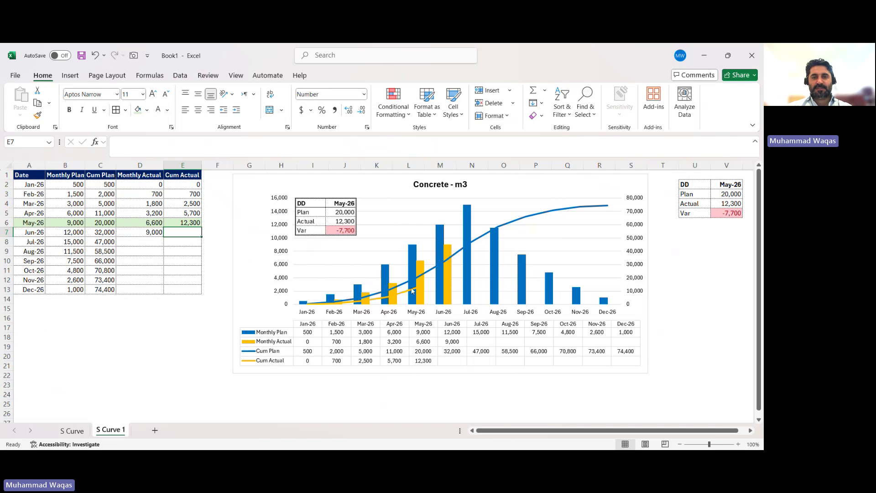
{"action": "left_click", "coordinate": [187, 223]}
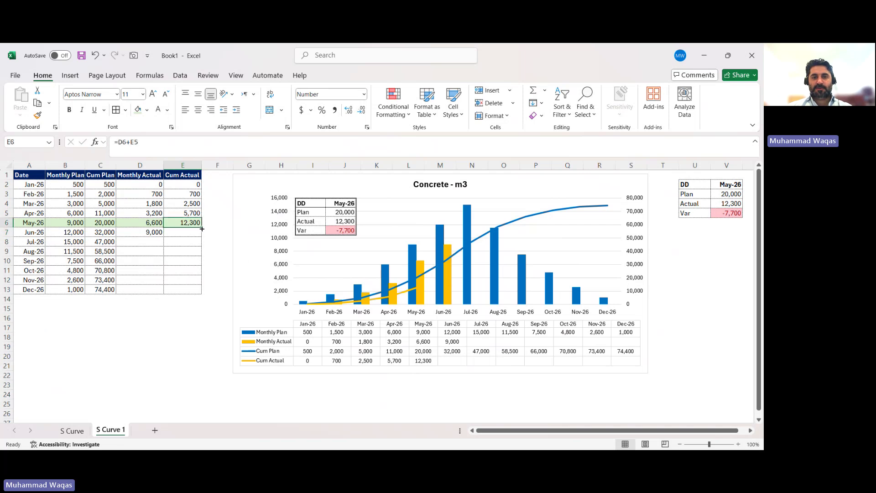
{"action": "left_click_drag", "start_coordinate": [202, 229], "coordinate": [201, 238]}
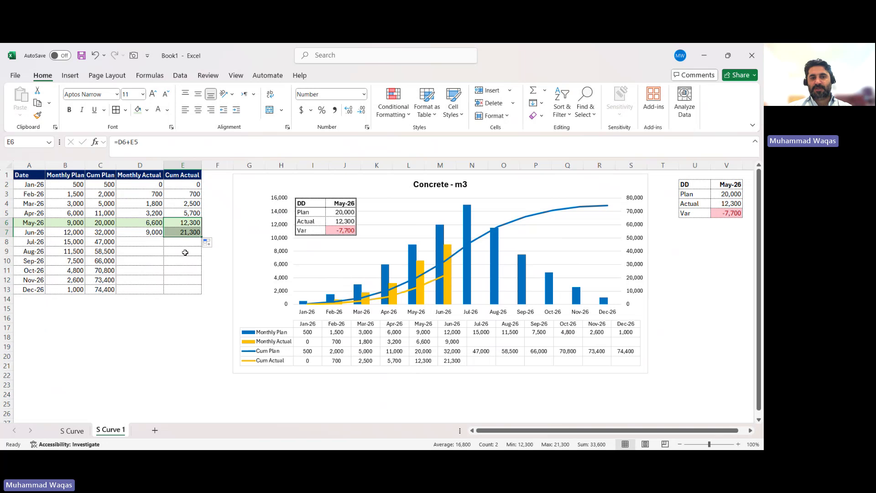
{"action": "left_click", "coordinate": [196, 335]}
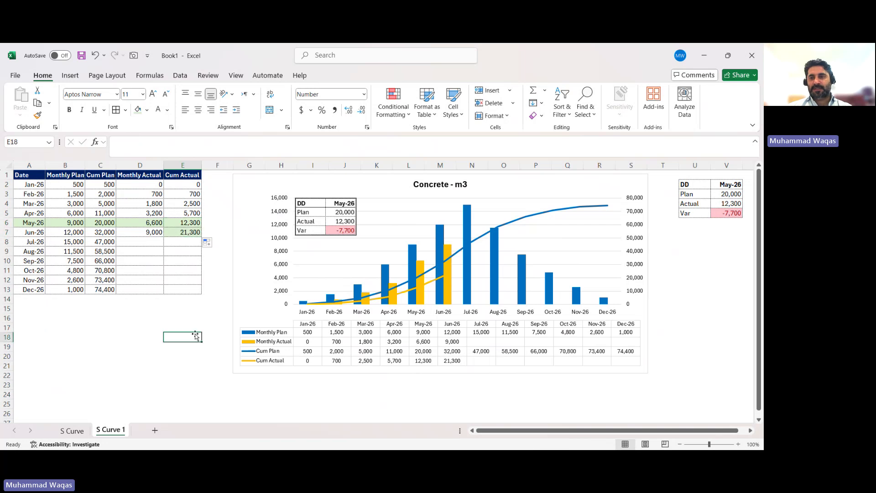
Step: Set the summary table's data date in V2 to 01-06-2026
{"action": "left_click", "coordinate": [725, 185]}
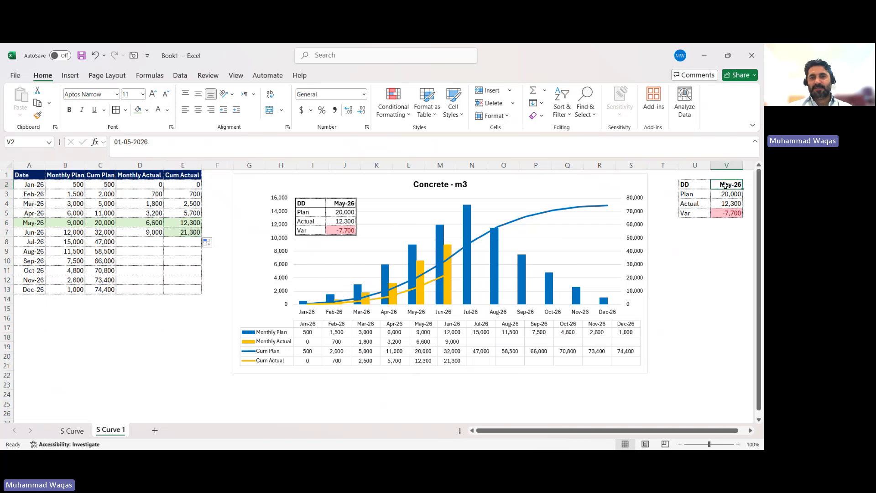
{"action": "double_click", "coordinate": [132, 148]}
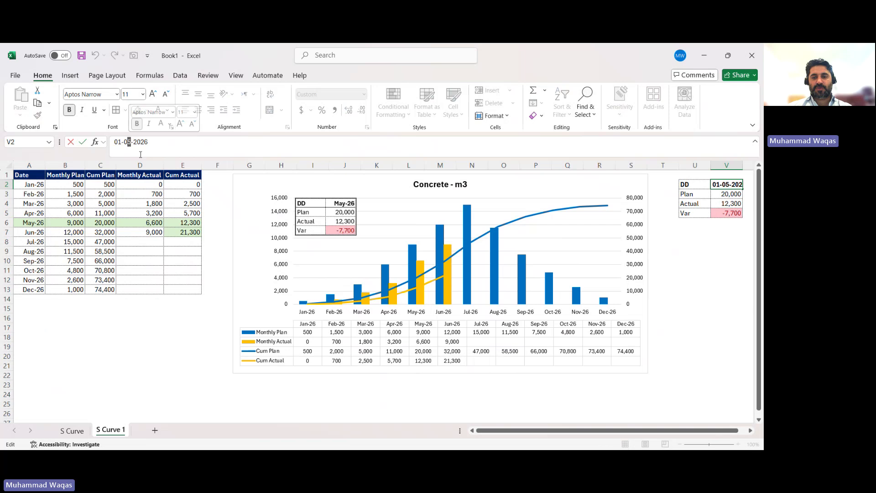
{"action": "type", "text": "6"}
{"action": "key", "text": "Return"}
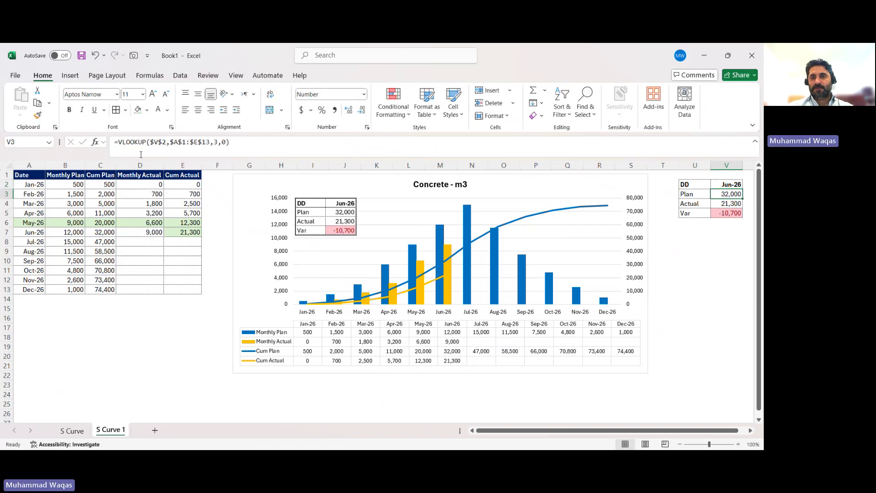
{"action": "left_click", "coordinate": [687, 270]}
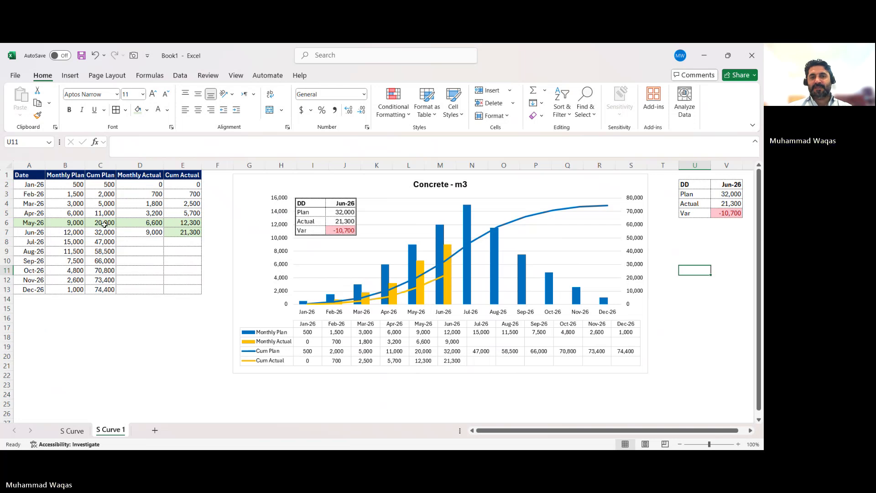
Step: Shrink the linked summary picture slightly, keeping it in the chart's upper-left plot area
{"action": "left_click", "coordinate": [333, 230]}
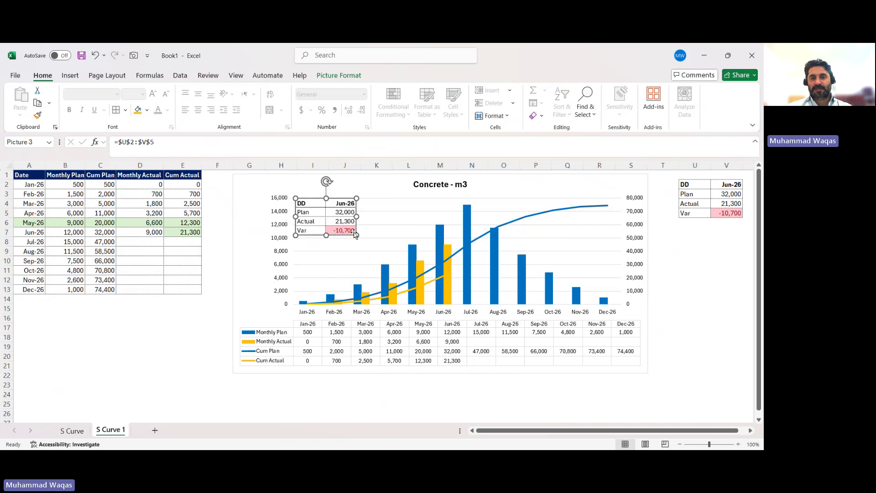
{"action": "left_click_drag", "start_coordinate": [356, 235], "coordinate": [350, 232]}
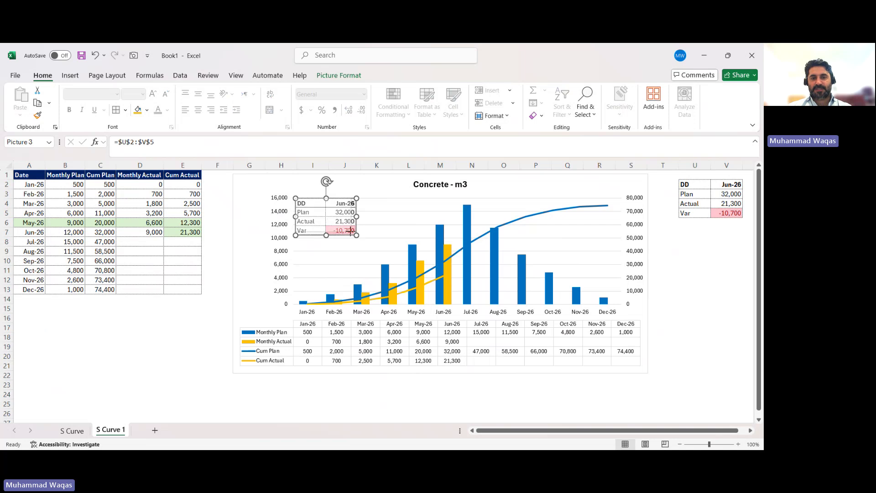
{"action": "left_click", "coordinate": [697, 270]}
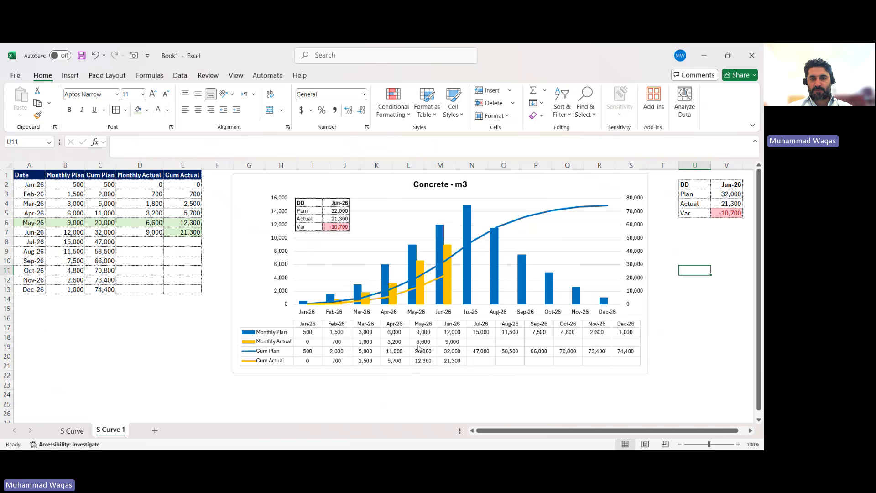
Step: View the earlier example chart on the S Curve sheet and return to the S Curve 1 sheet
{"action": "left_click", "coordinate": [394, 385]}
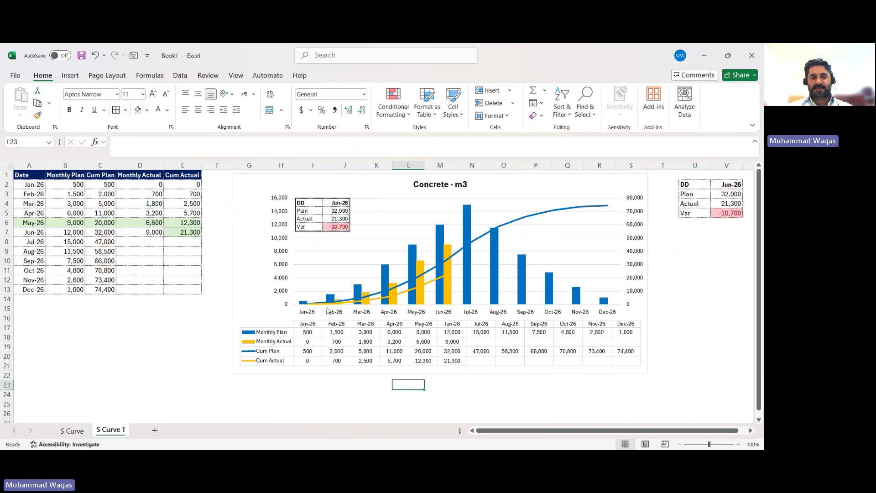
{"action": "left_click", "coordinate": [72, 431]}
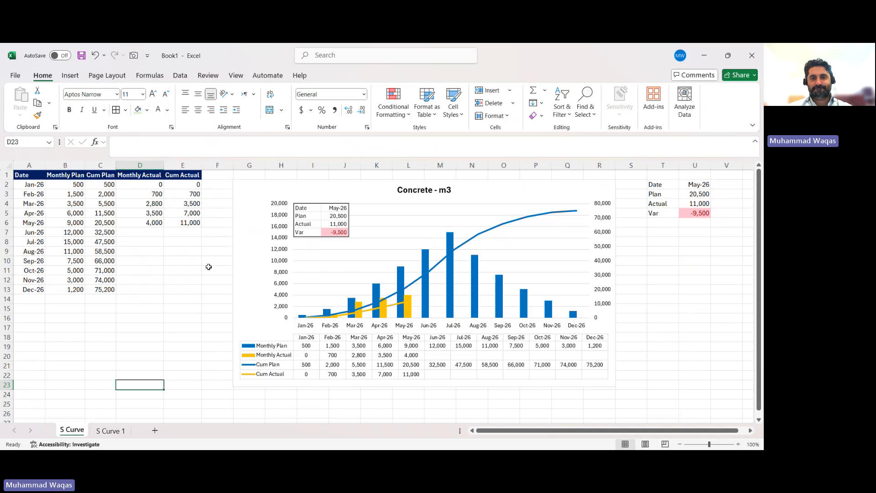
{"action": "left_click", "coordinate": [121, 431]}
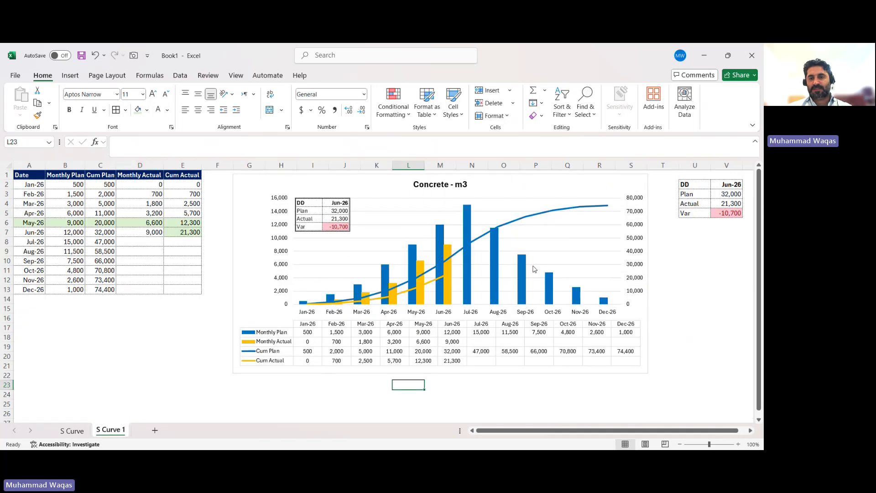